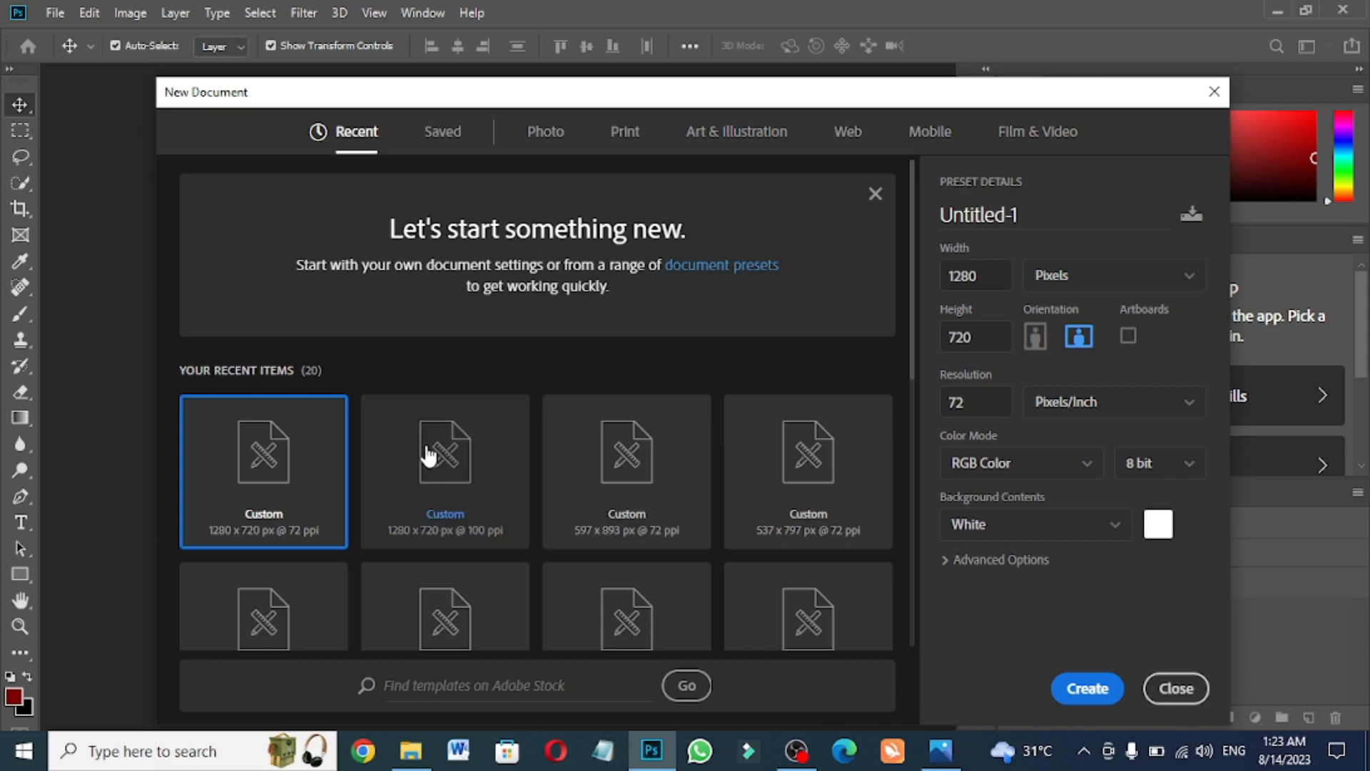
Choose the recent 1280 x 720 px preset at 72 ppi and set its resolution to 100 pixels/inch
click(439, 476)
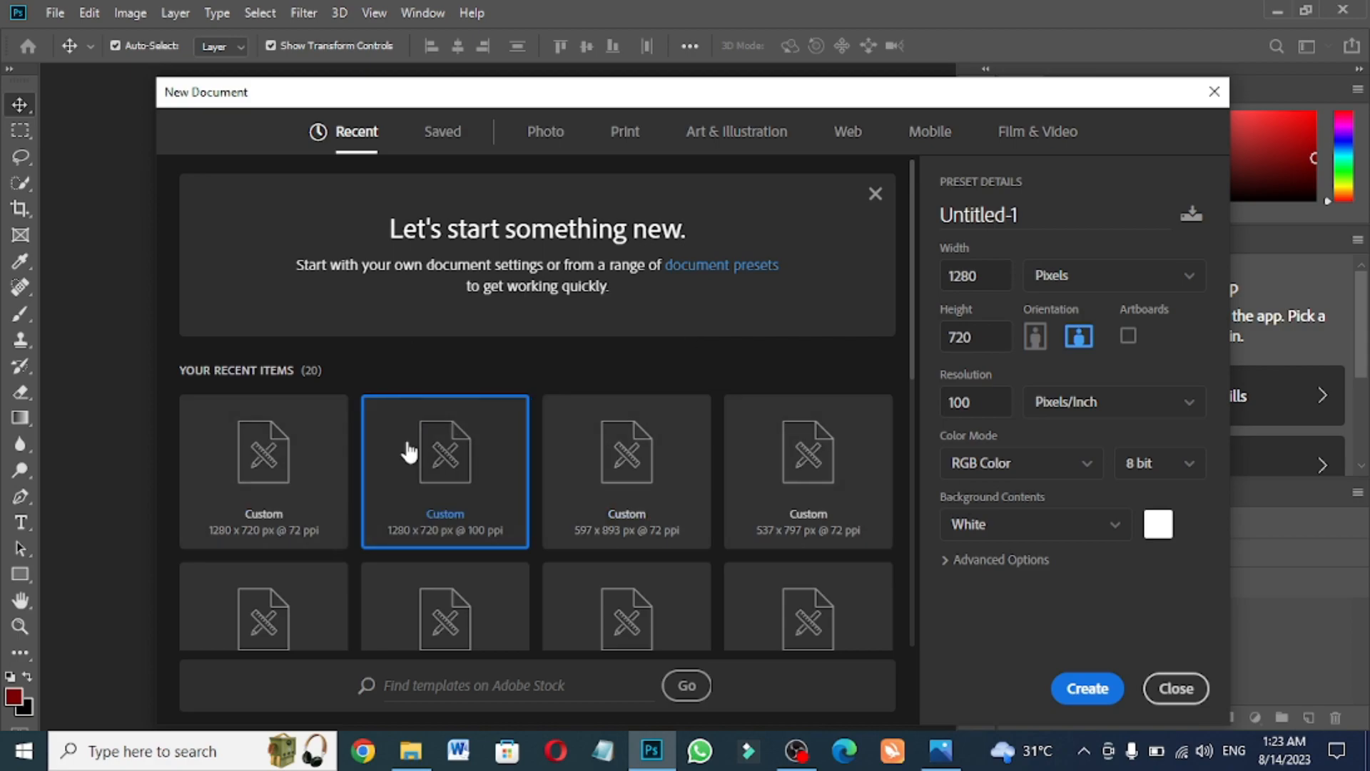
click(268, 486)
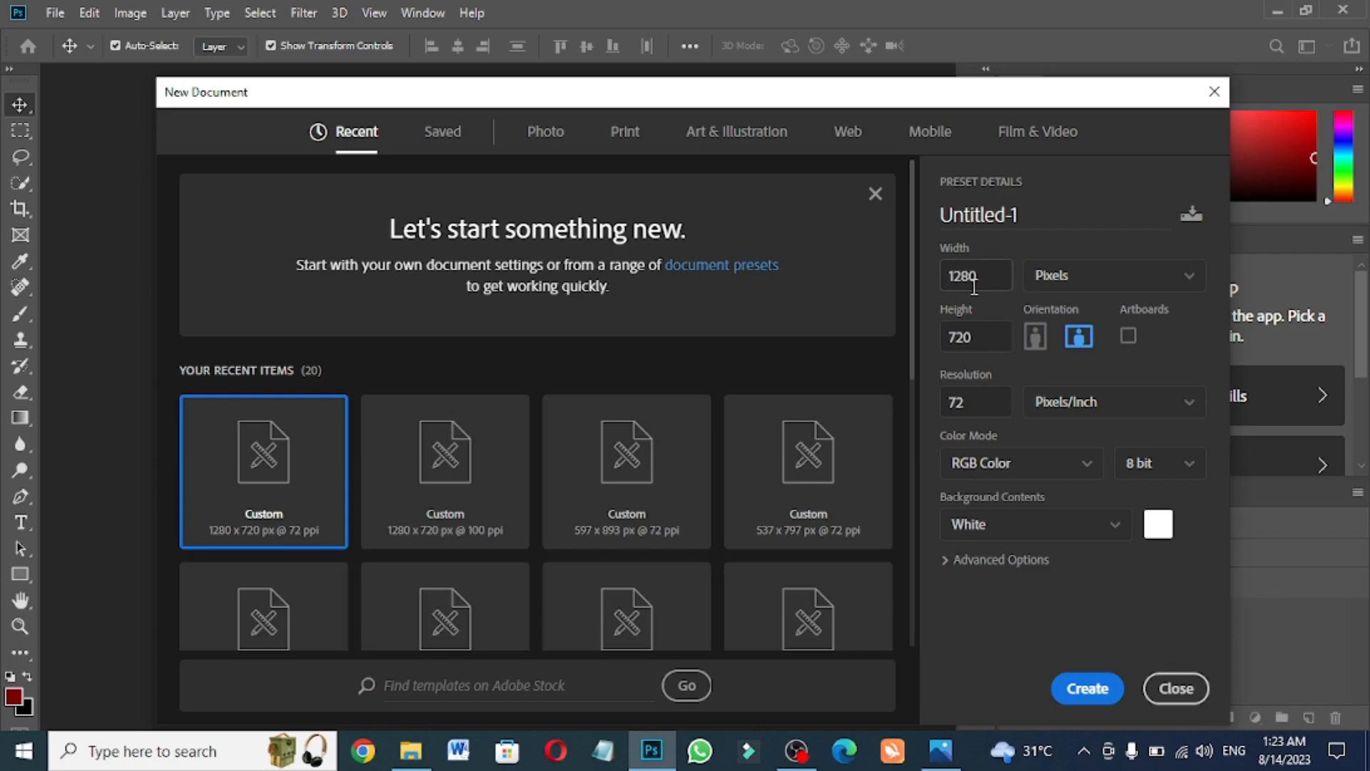
click(977, 413)
text(100)
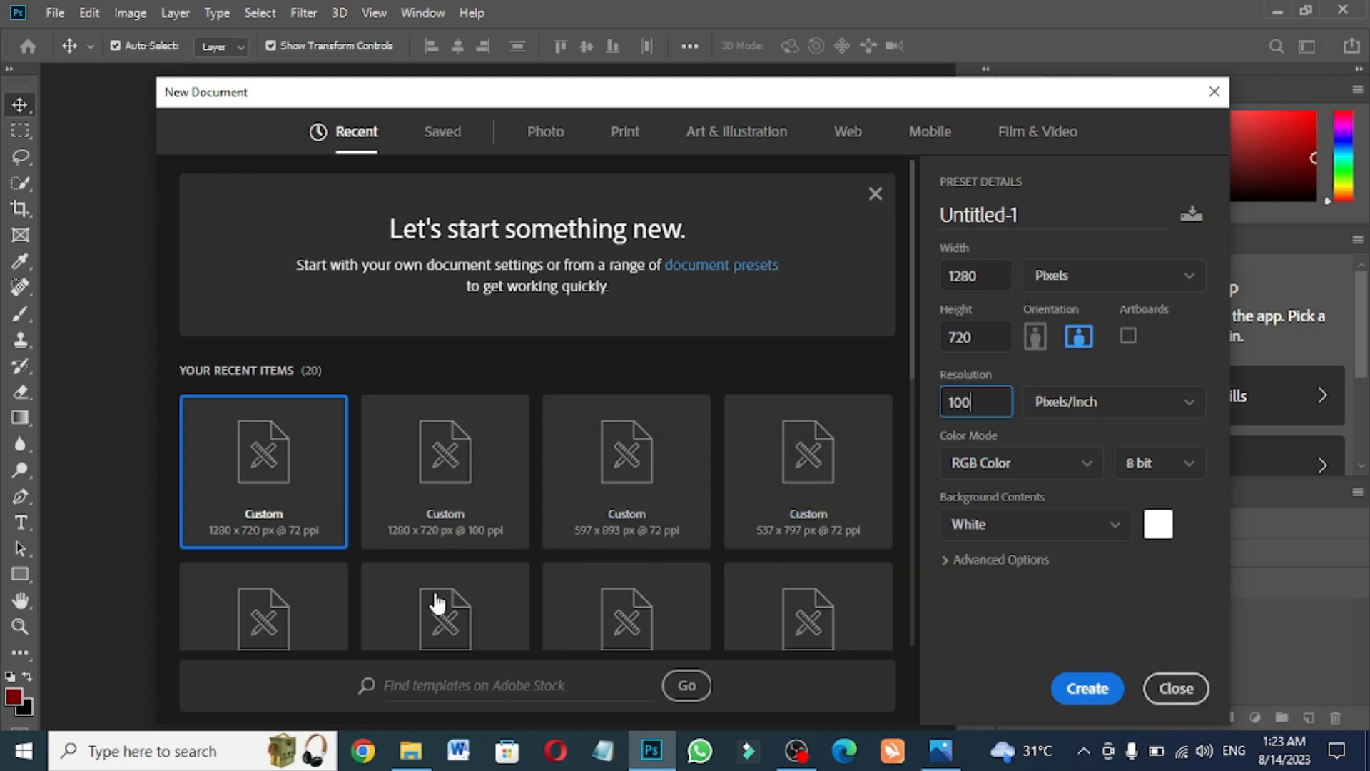
scroll(914, 599, down, 8)
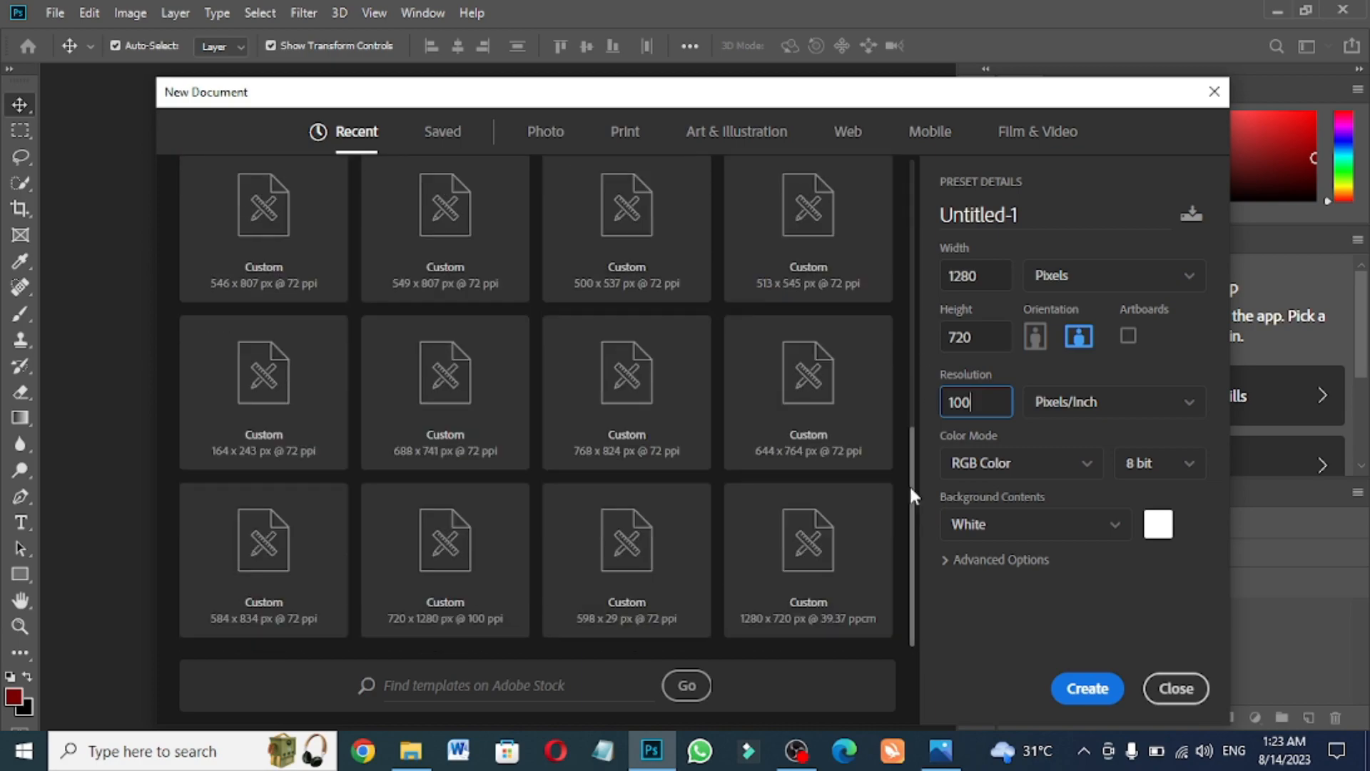
drag(912, 488, 919, 272)
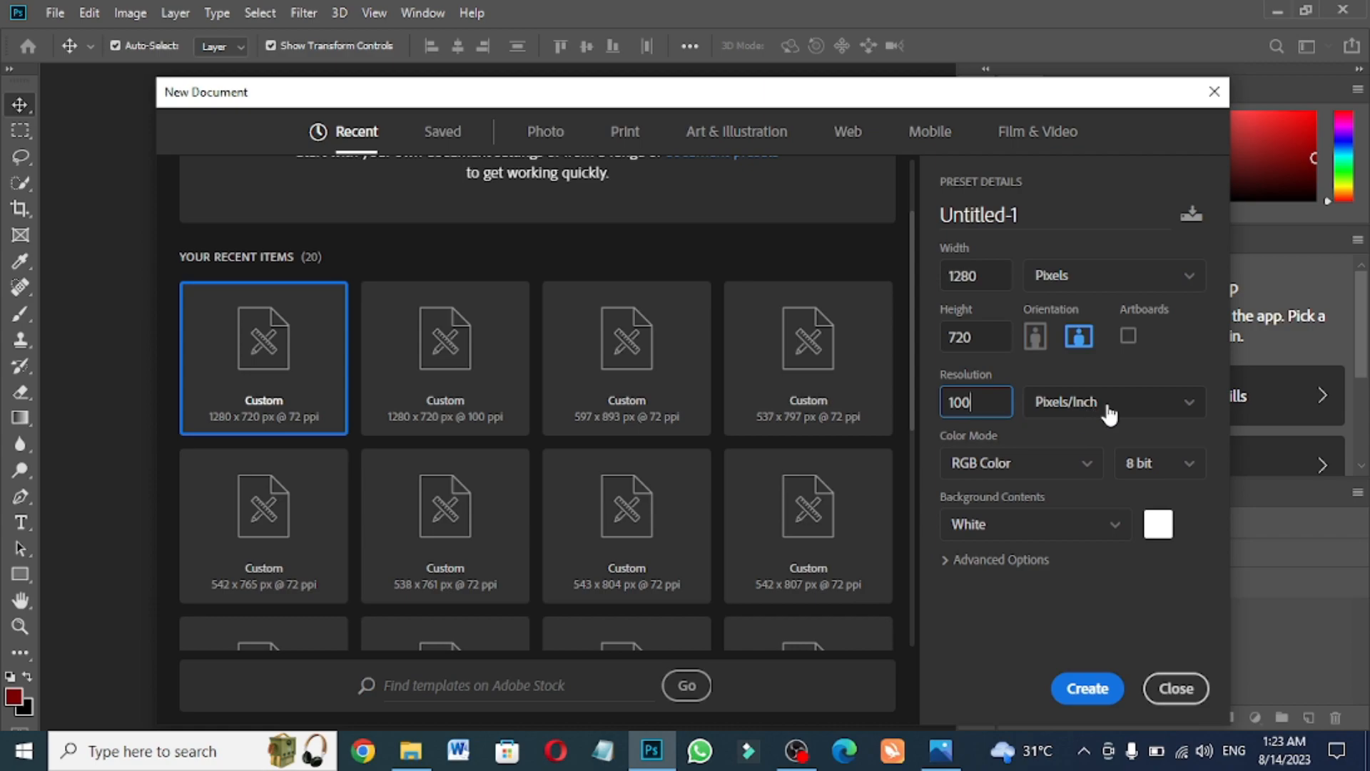
Create a new document from the recent 1280 x 720 px preset at 100 ppi, with resolution in Pixels/Inch
click(419, 382)
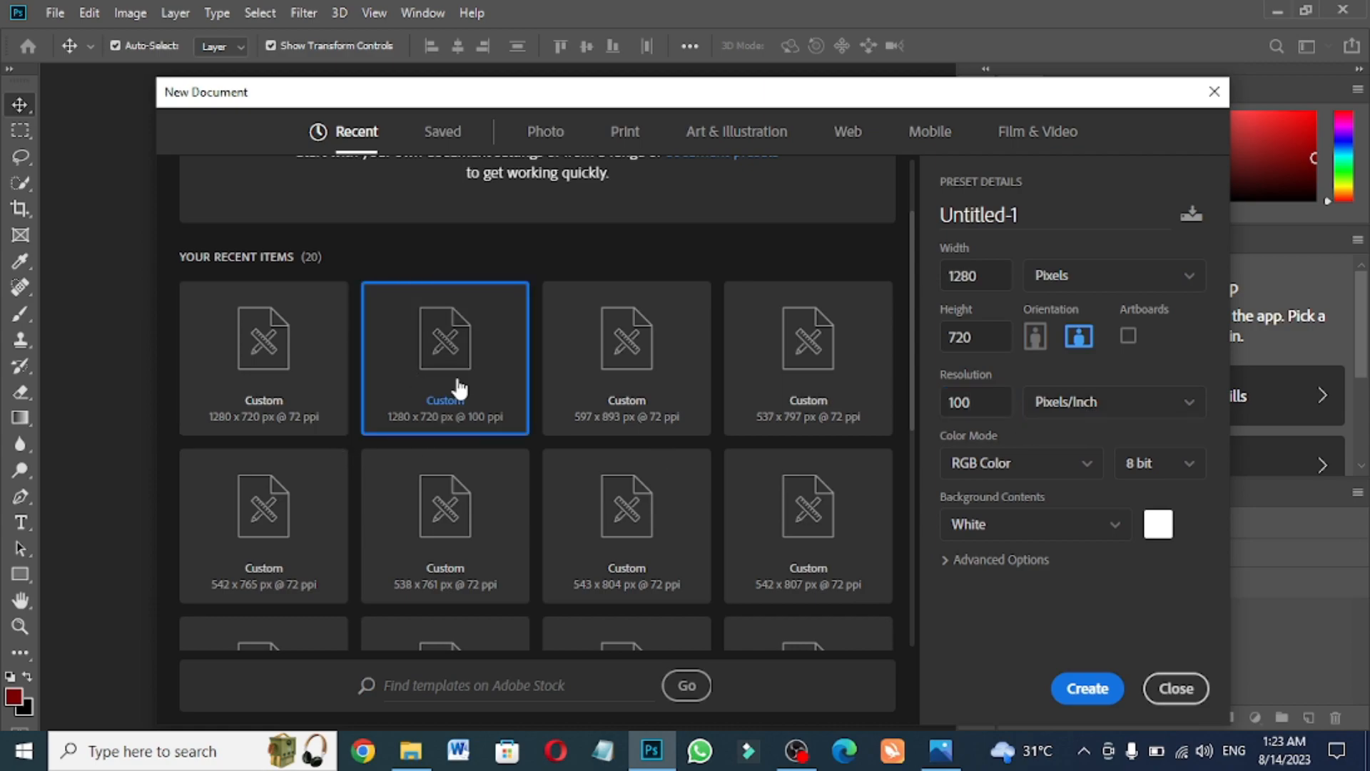
click(1094, 408)
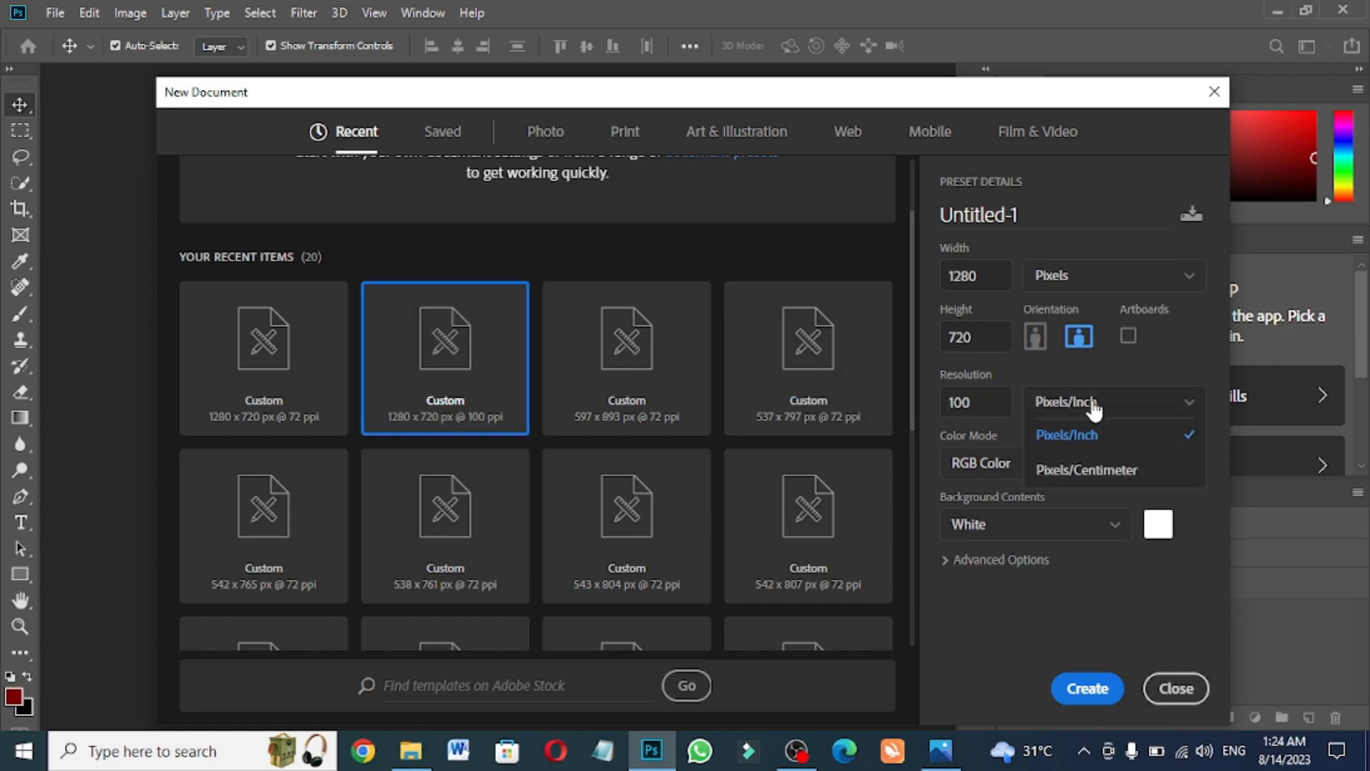
click(1096, 440)
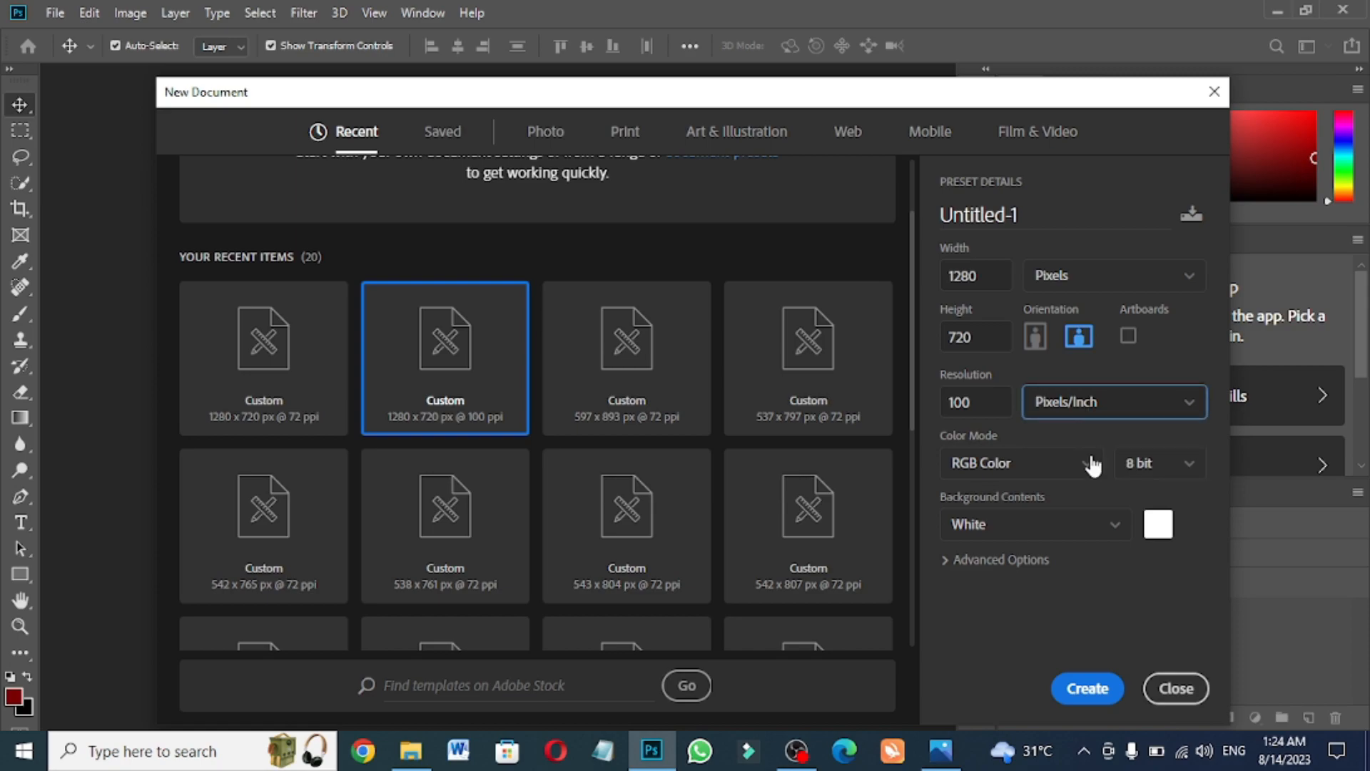
click(1087, 688)
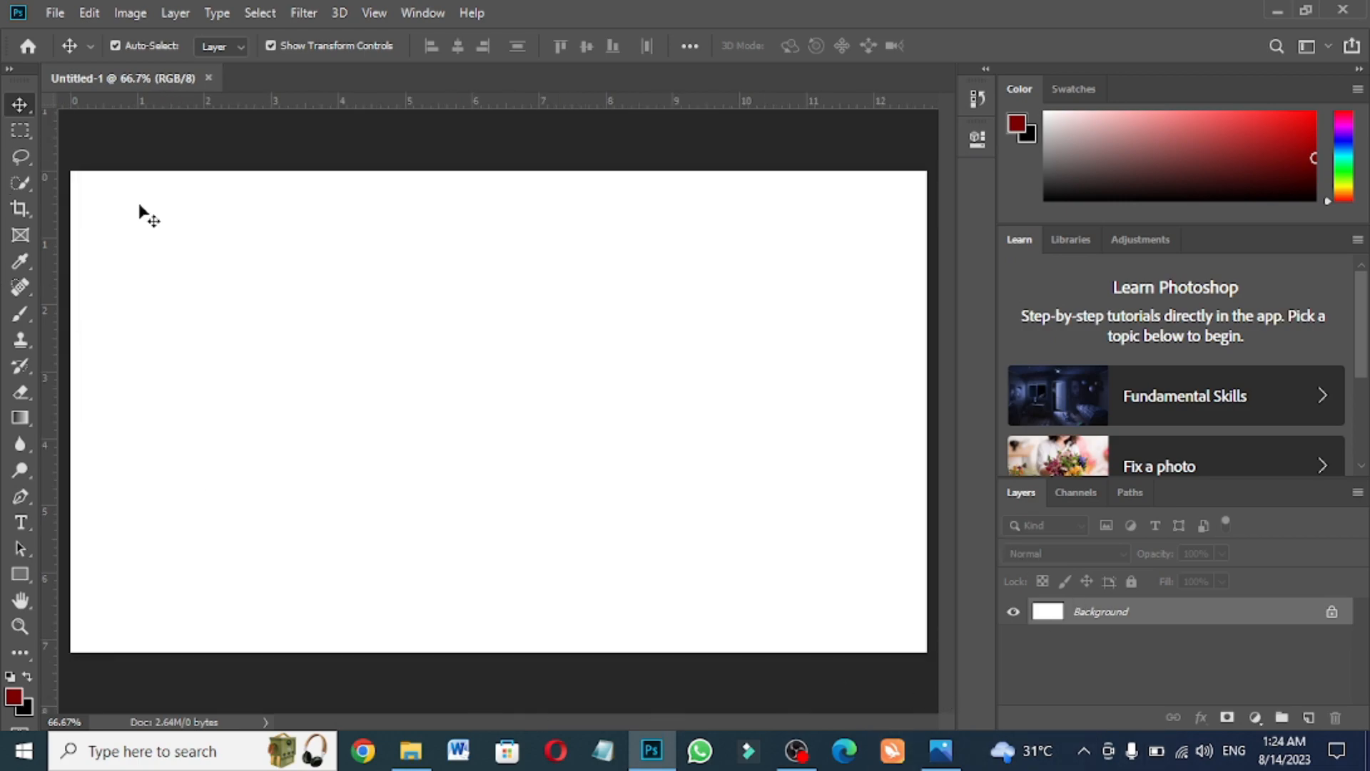
Draw a paragraph text box about 10.4 by 4.8 inches over the upper canvas and delete its placeholder text
click(23, 521)
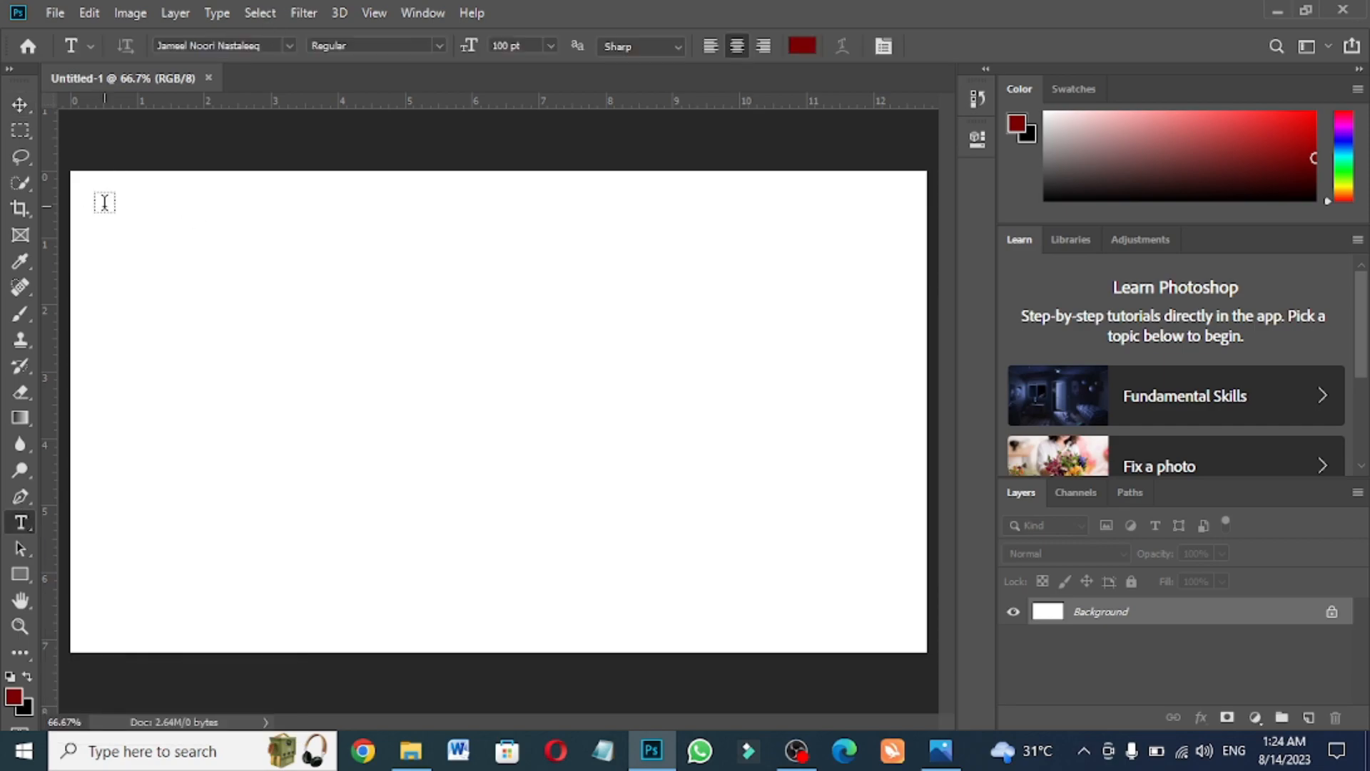
drag(105, 202, 798, 525)
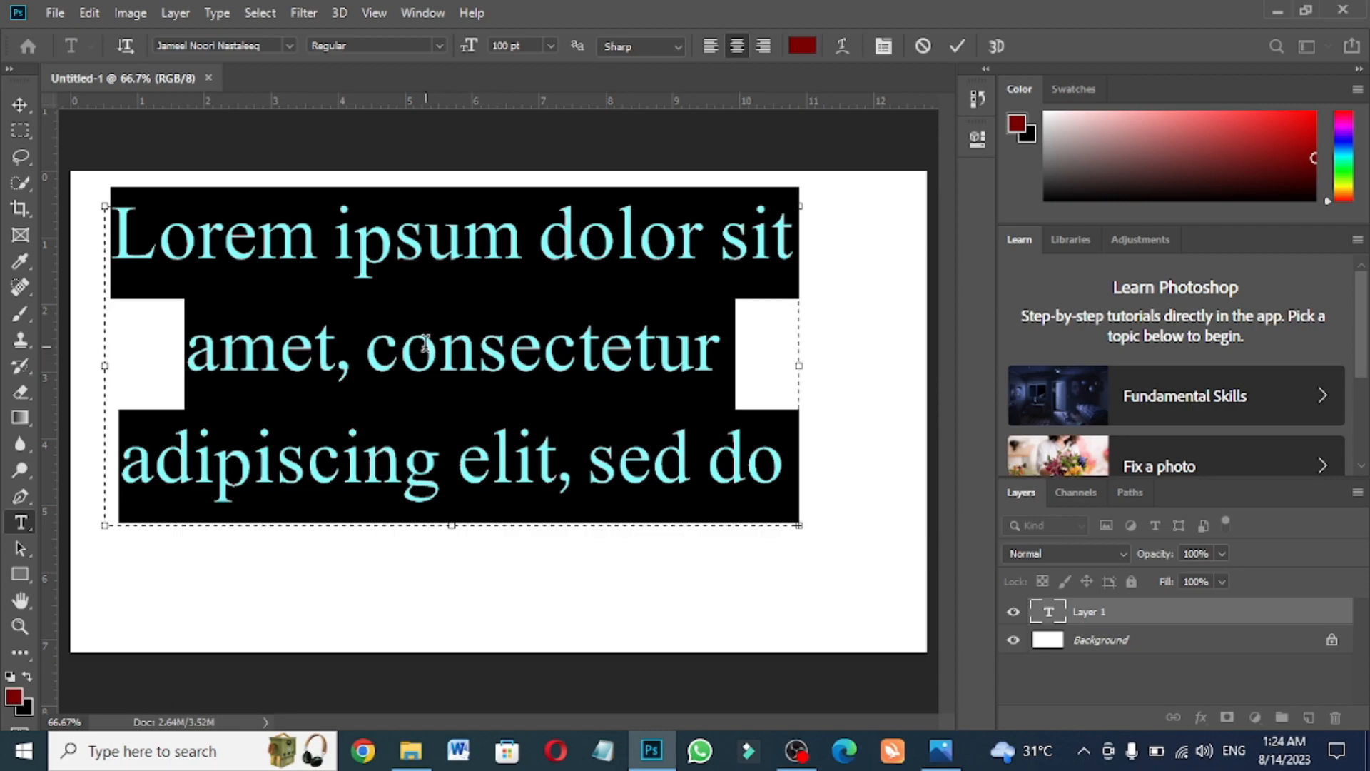
key(BackSpace)
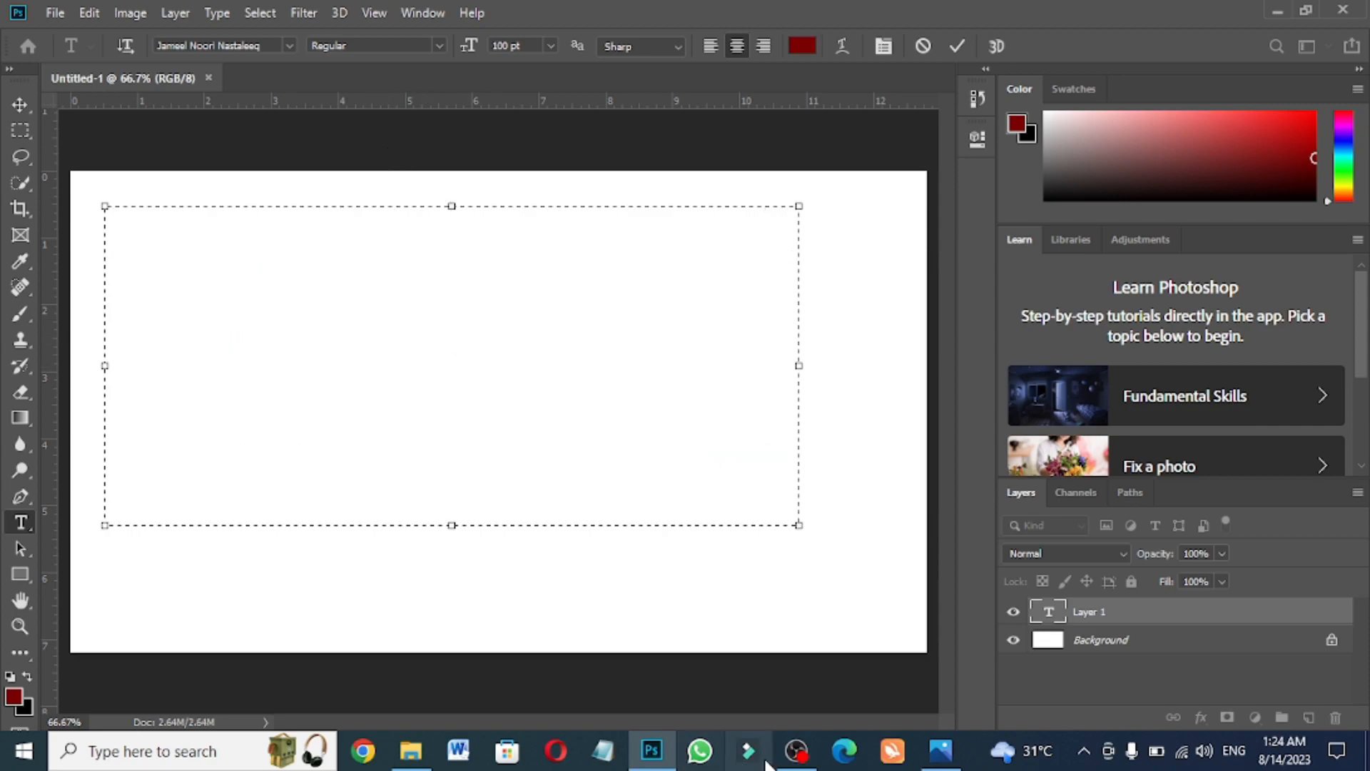
Check the wording in the reference thumbnail image and enter "MS Word 2010" as the text box's first line
click(944, 753)
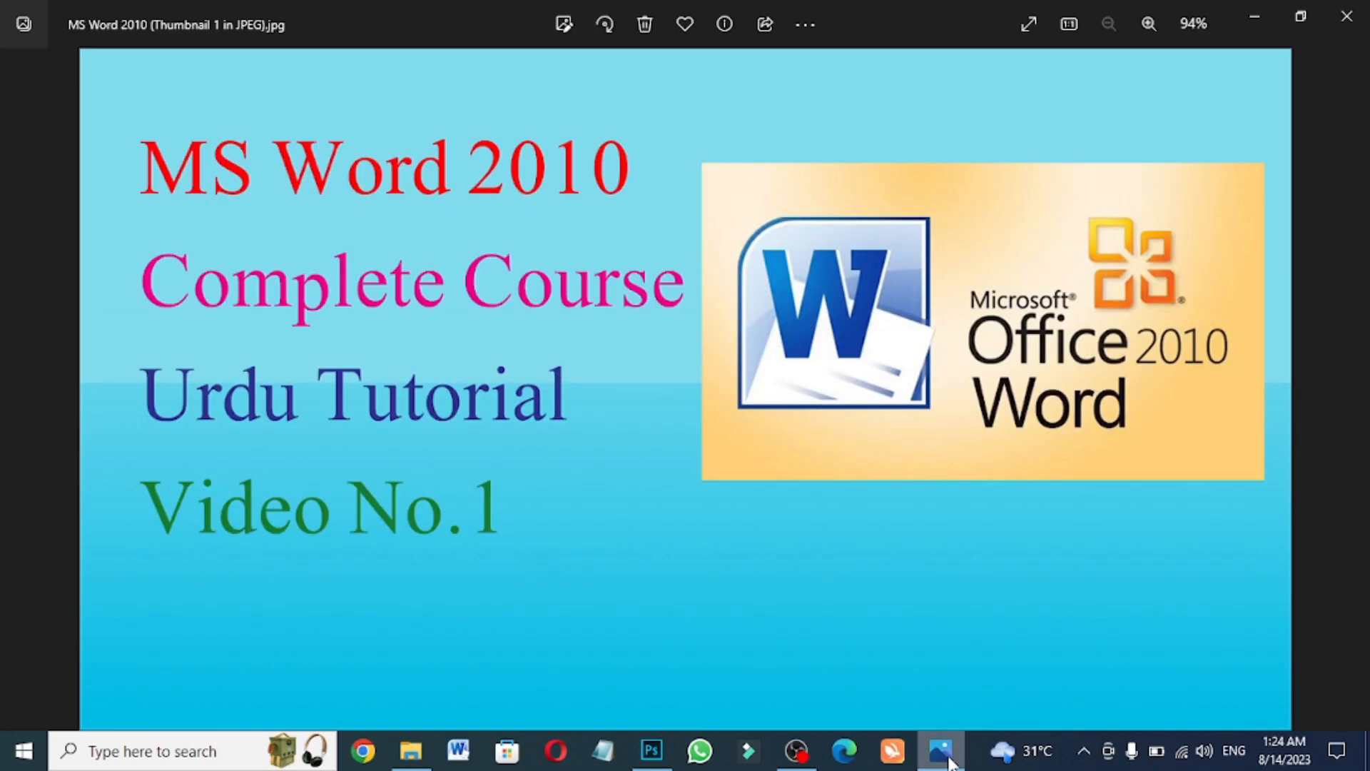
click(944, 753)
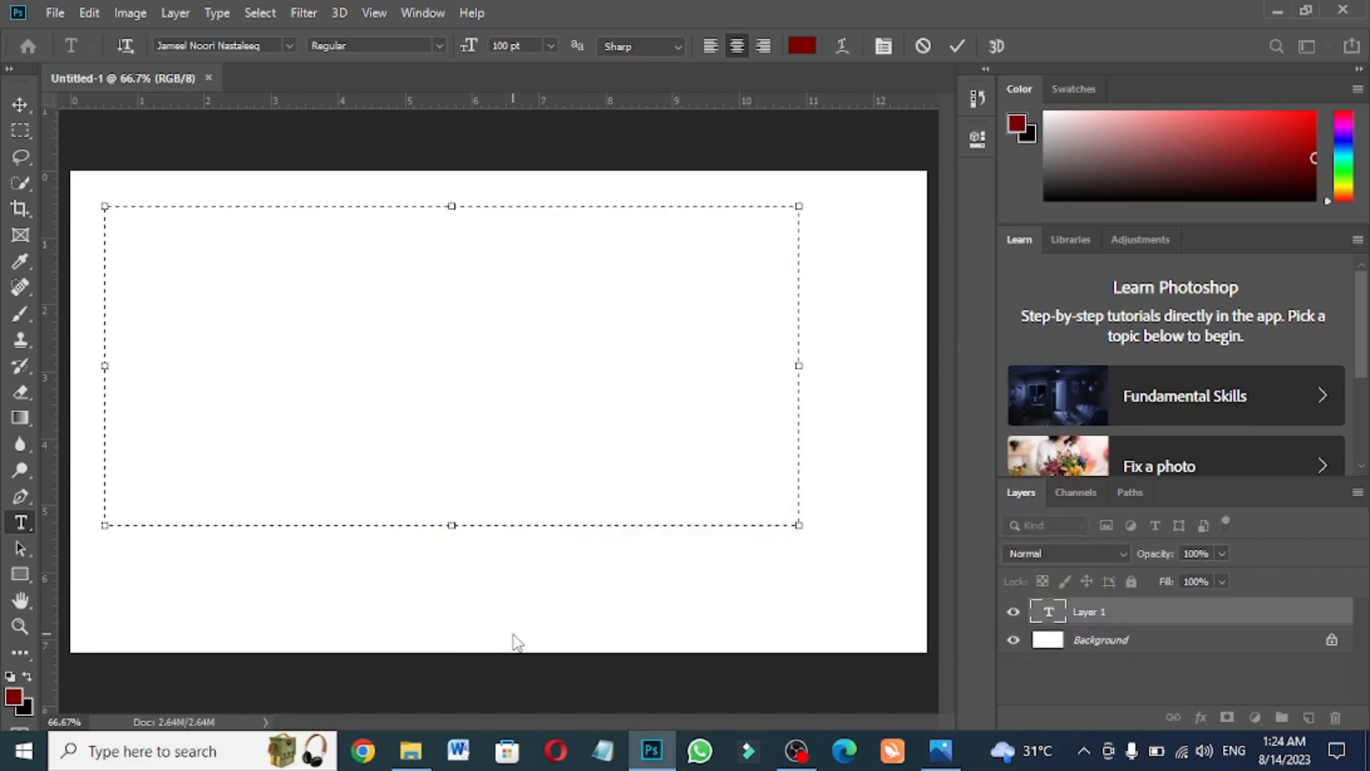
text(M)
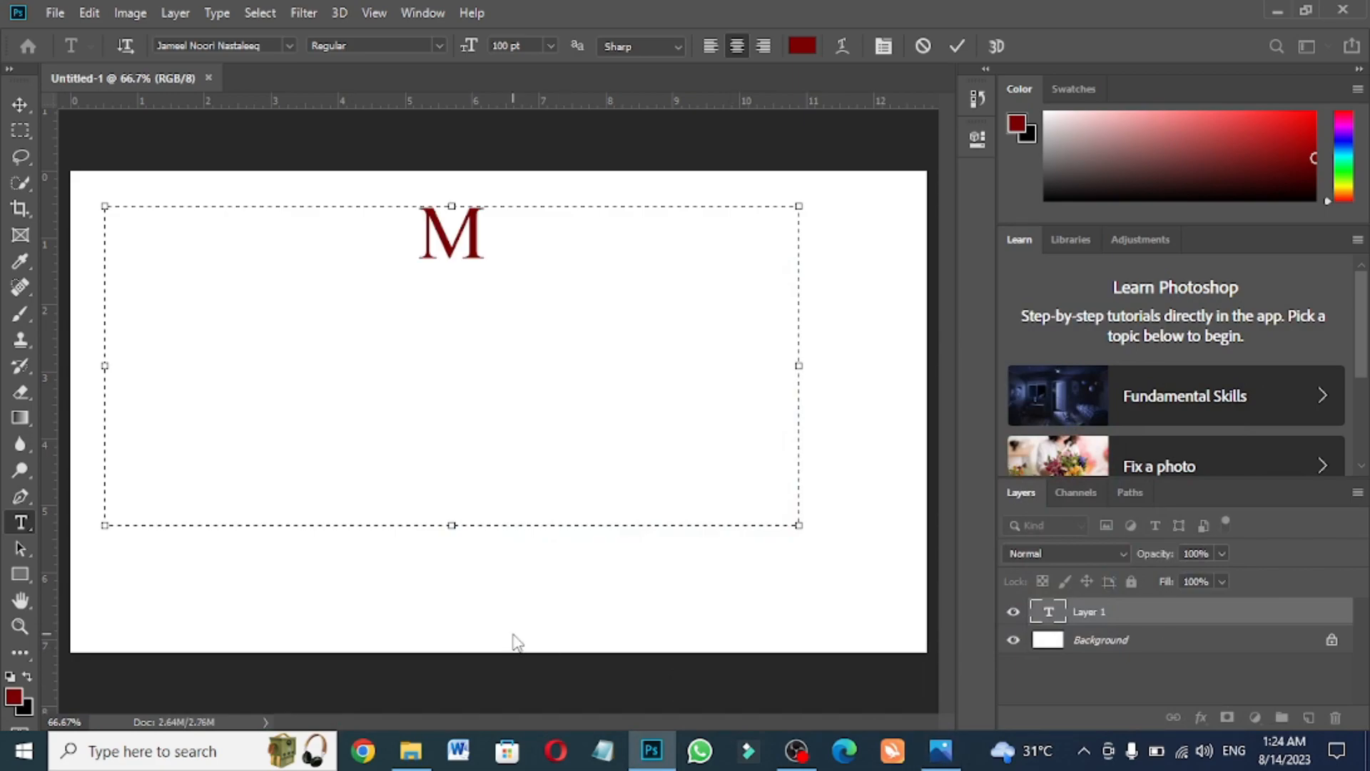
text(S)
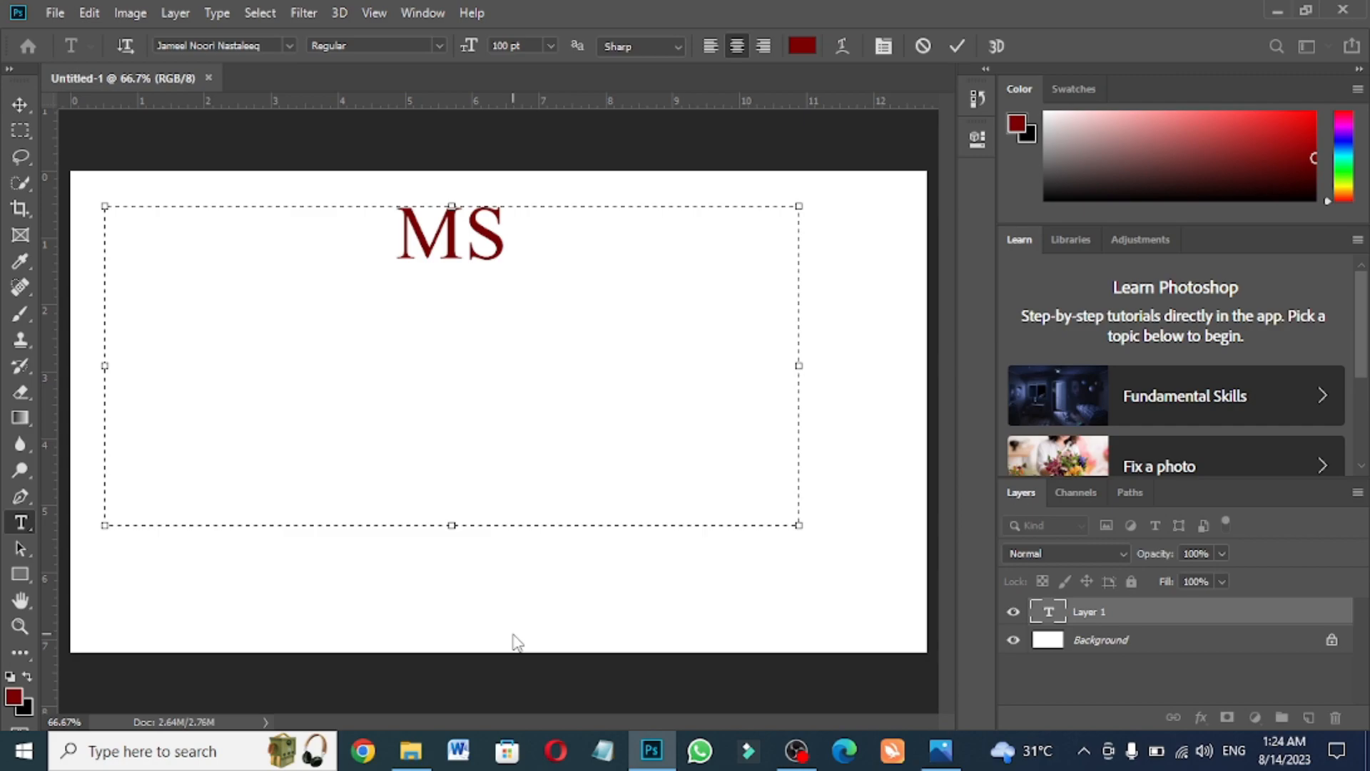
text( W#)
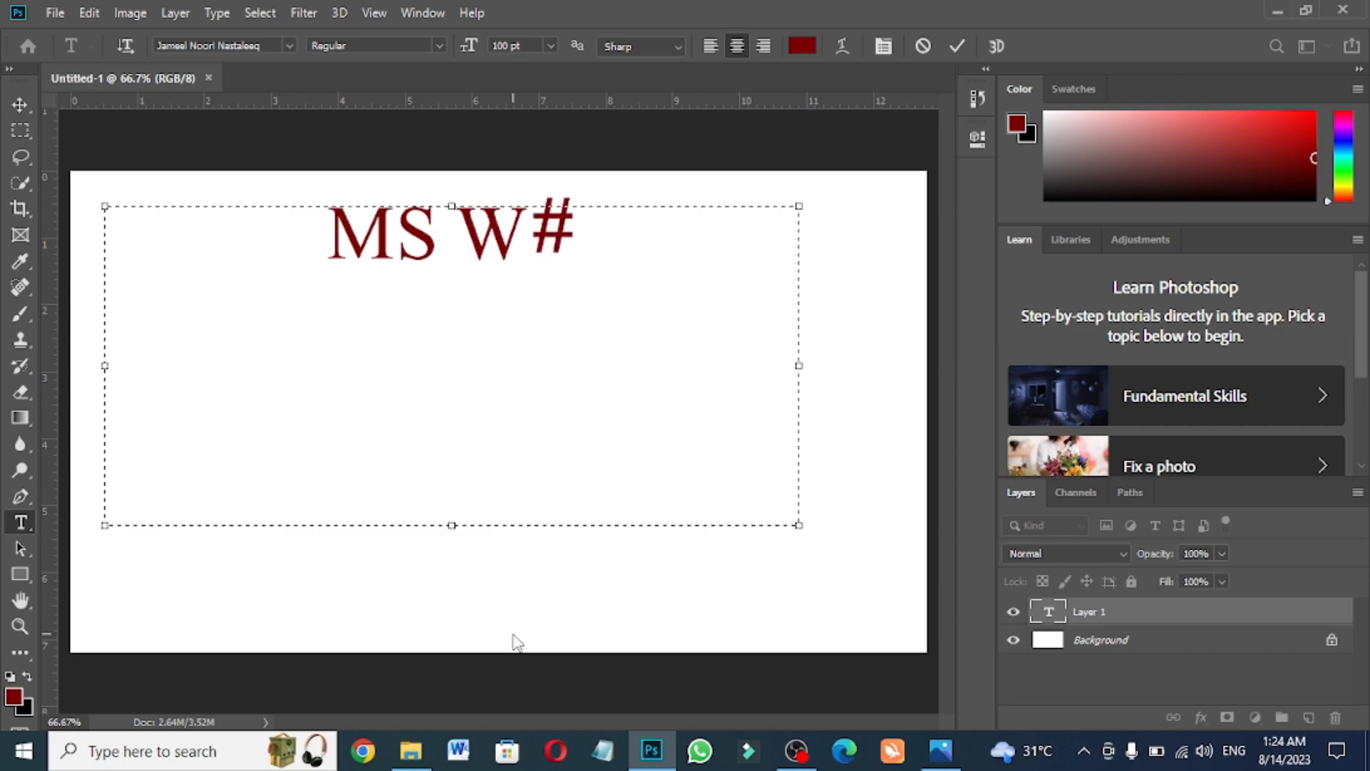
key(BackSpace)
text(o)
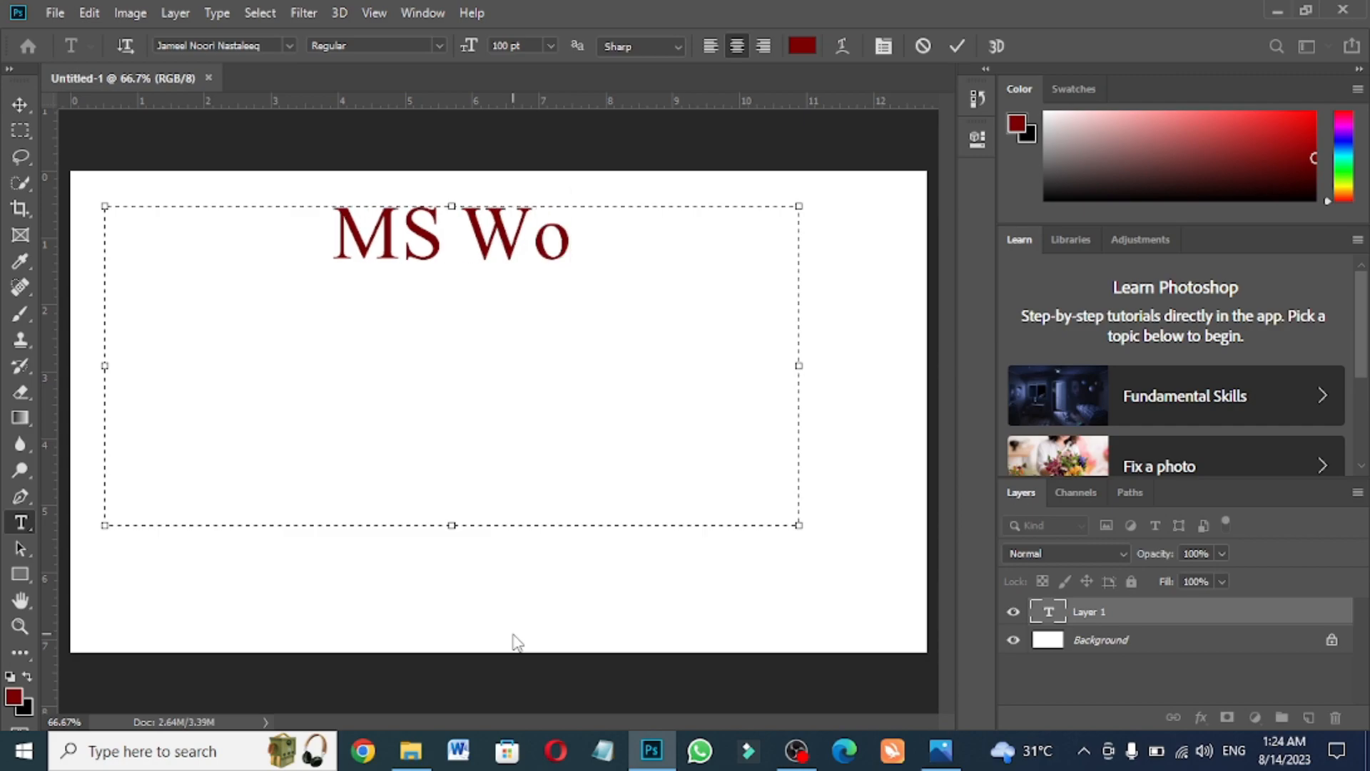
text(rd 2010)
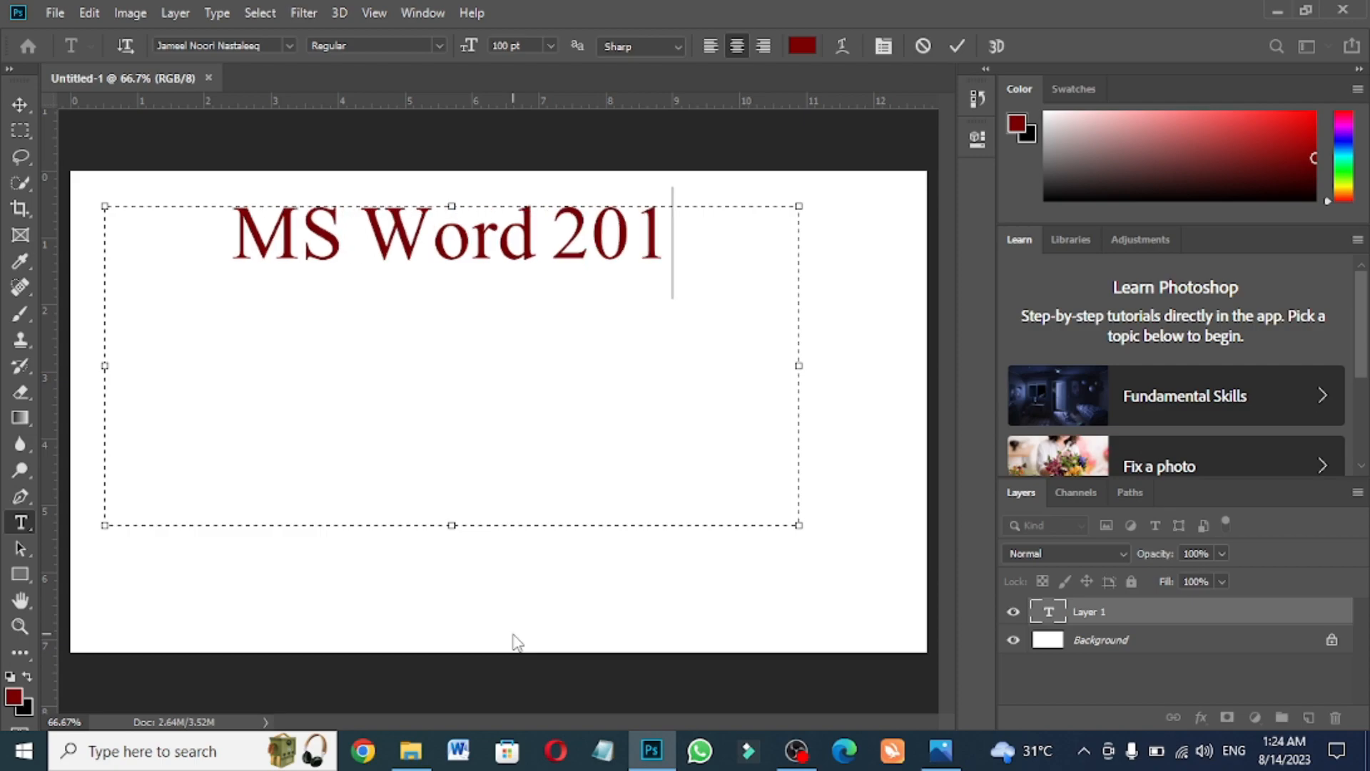
Check the reference thumbnail again and add "Complete Course" as the second line of the text box
click(955, 759)
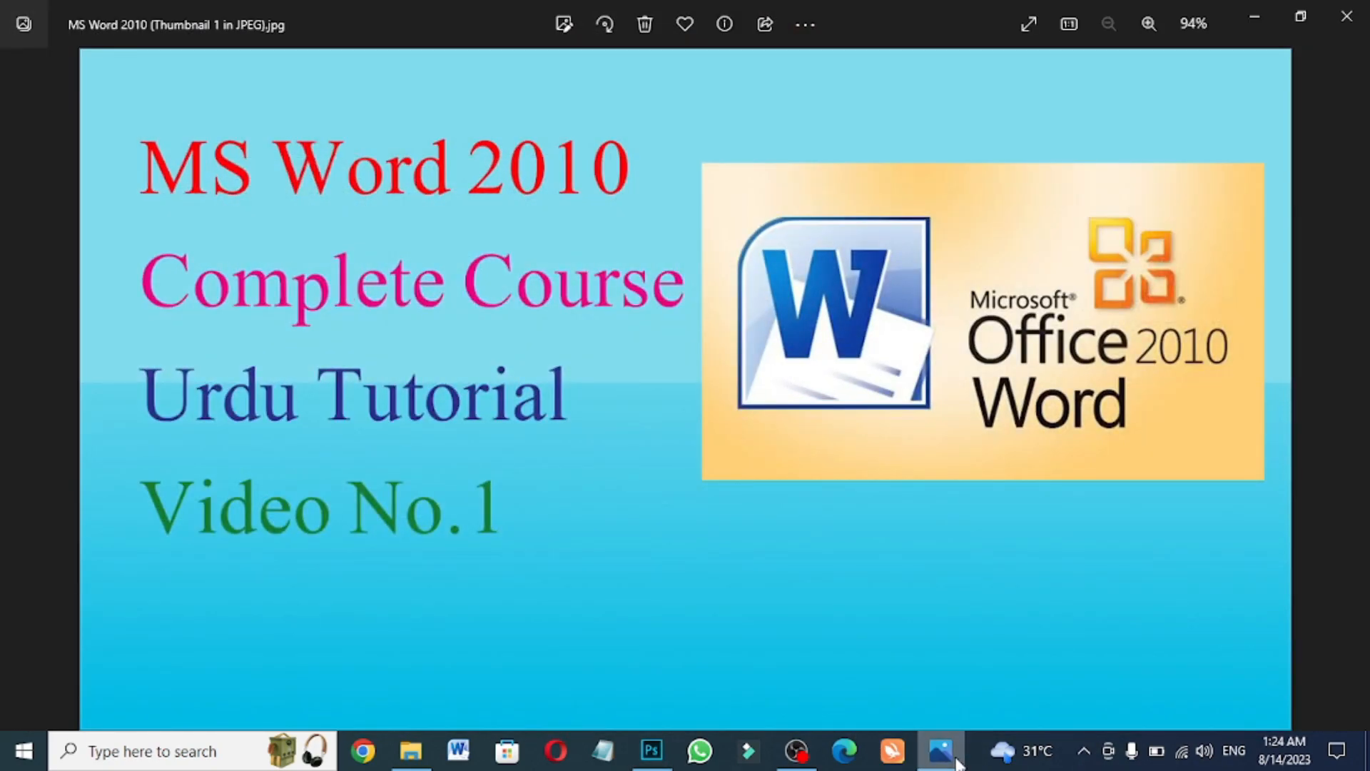
click(957, 763)
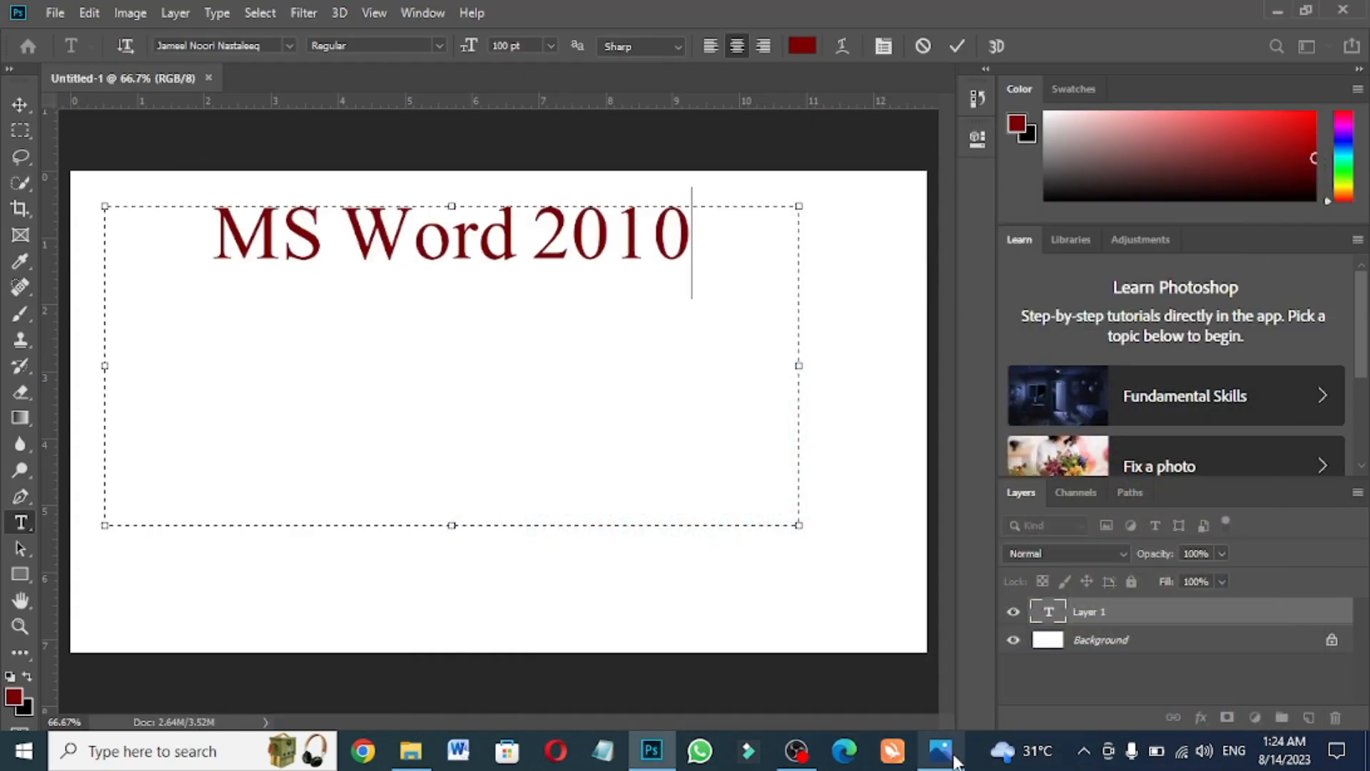
key(Return)
text(C)
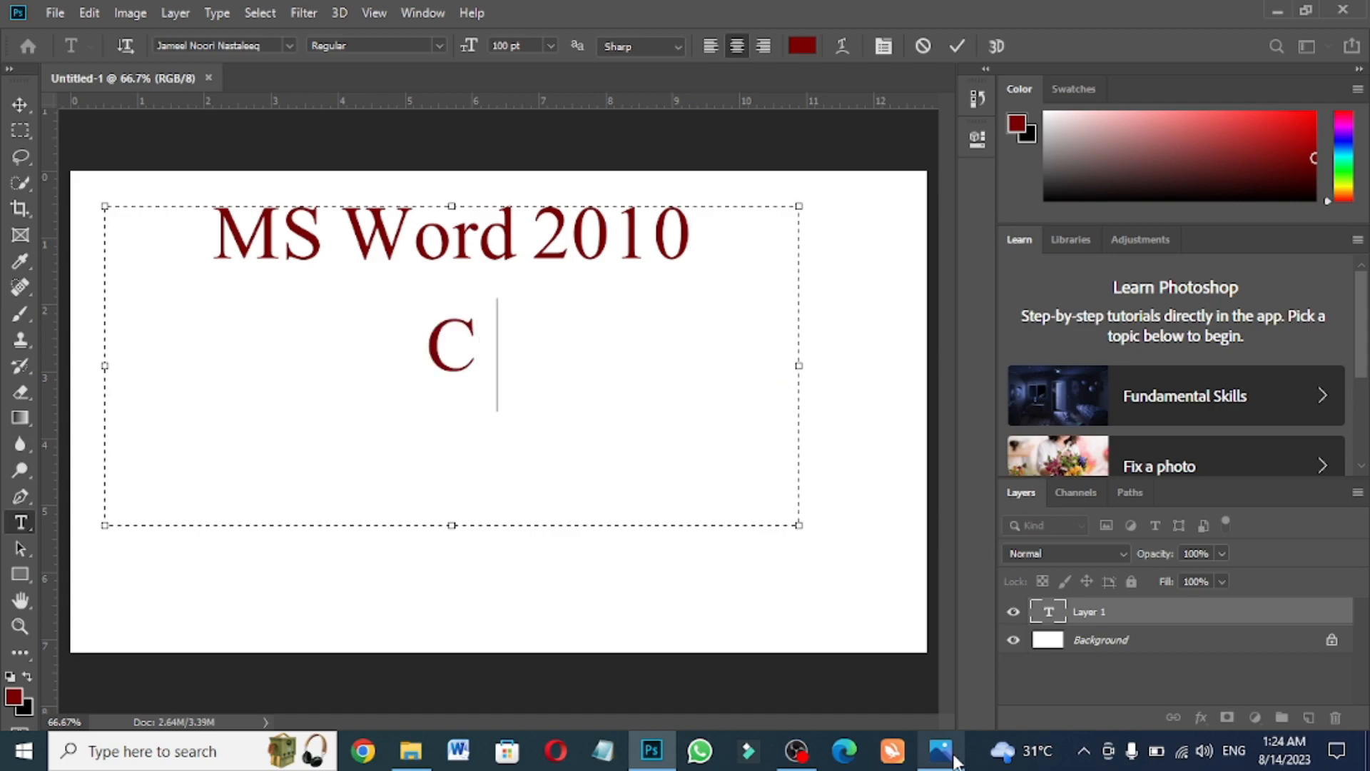
text(omplete)
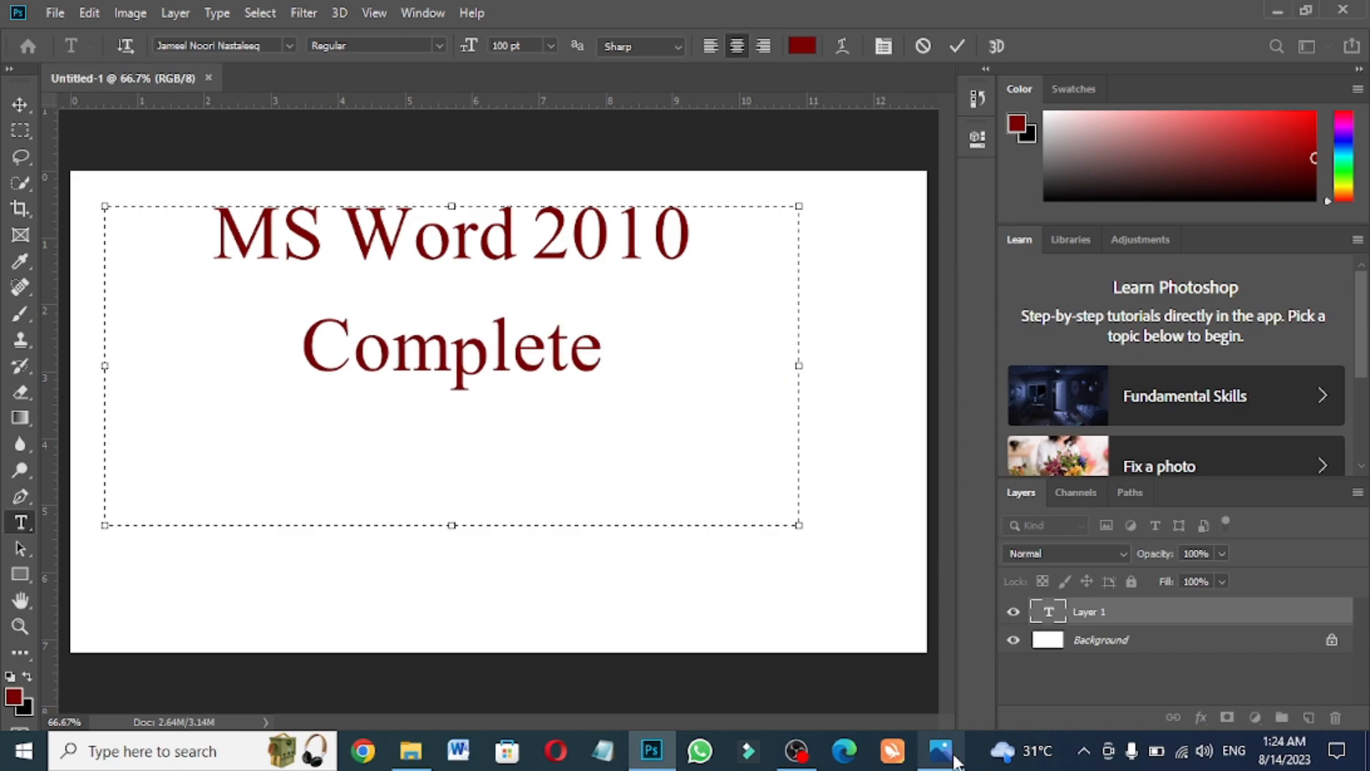
text( C)
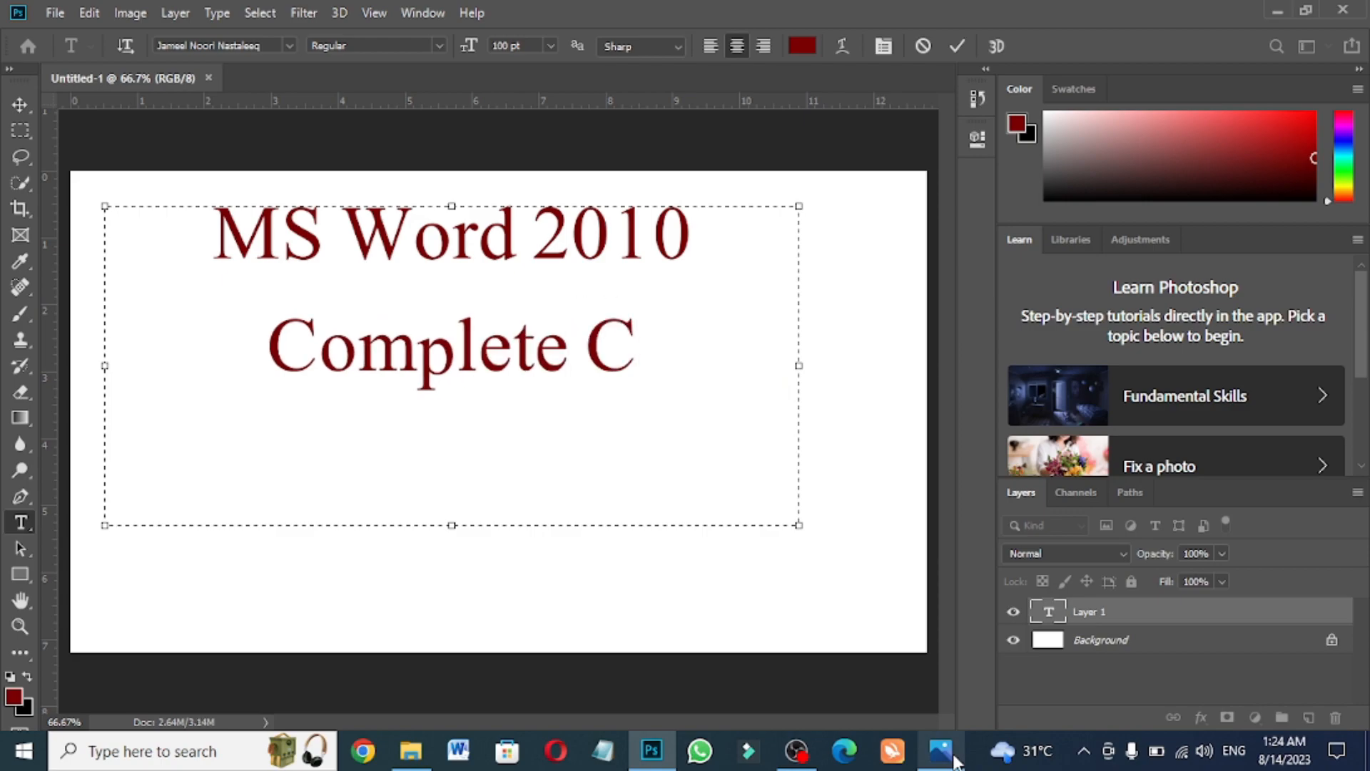
text(ours)
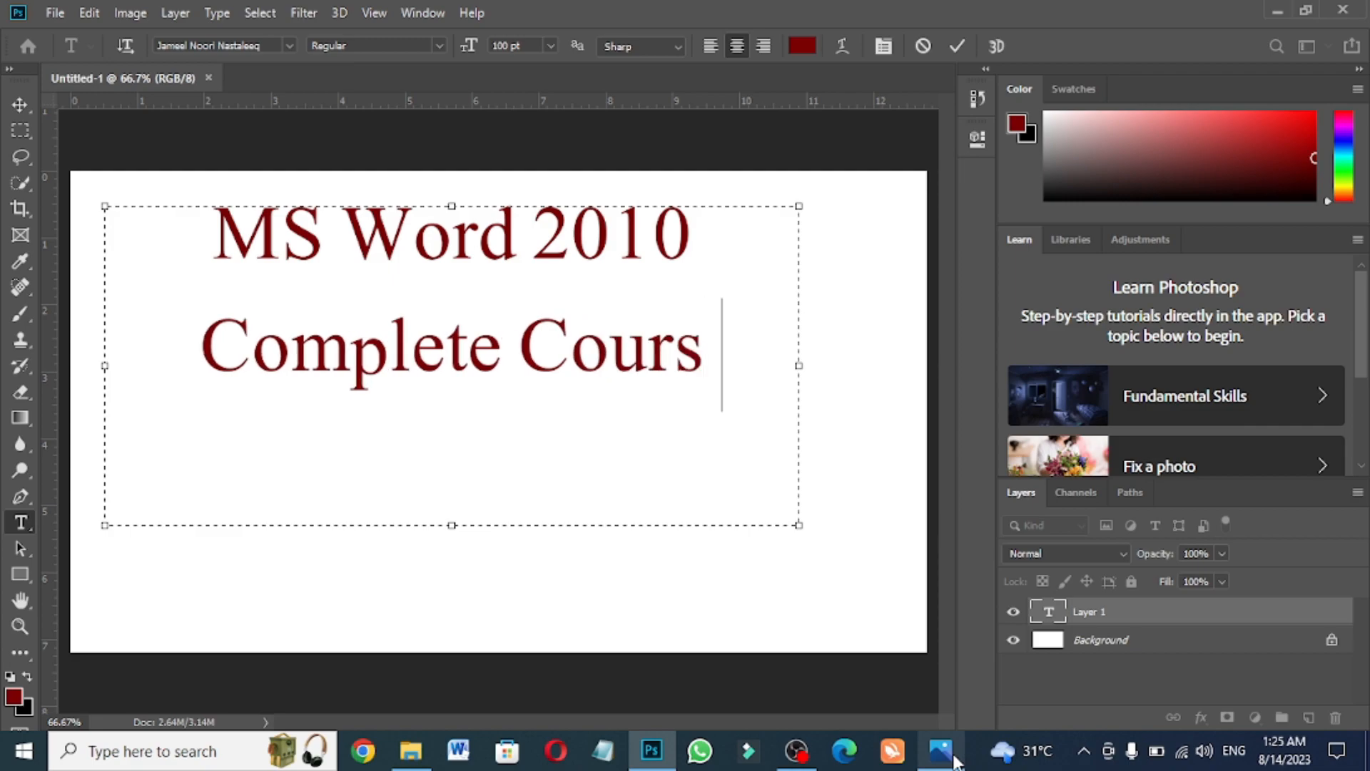
text(e)
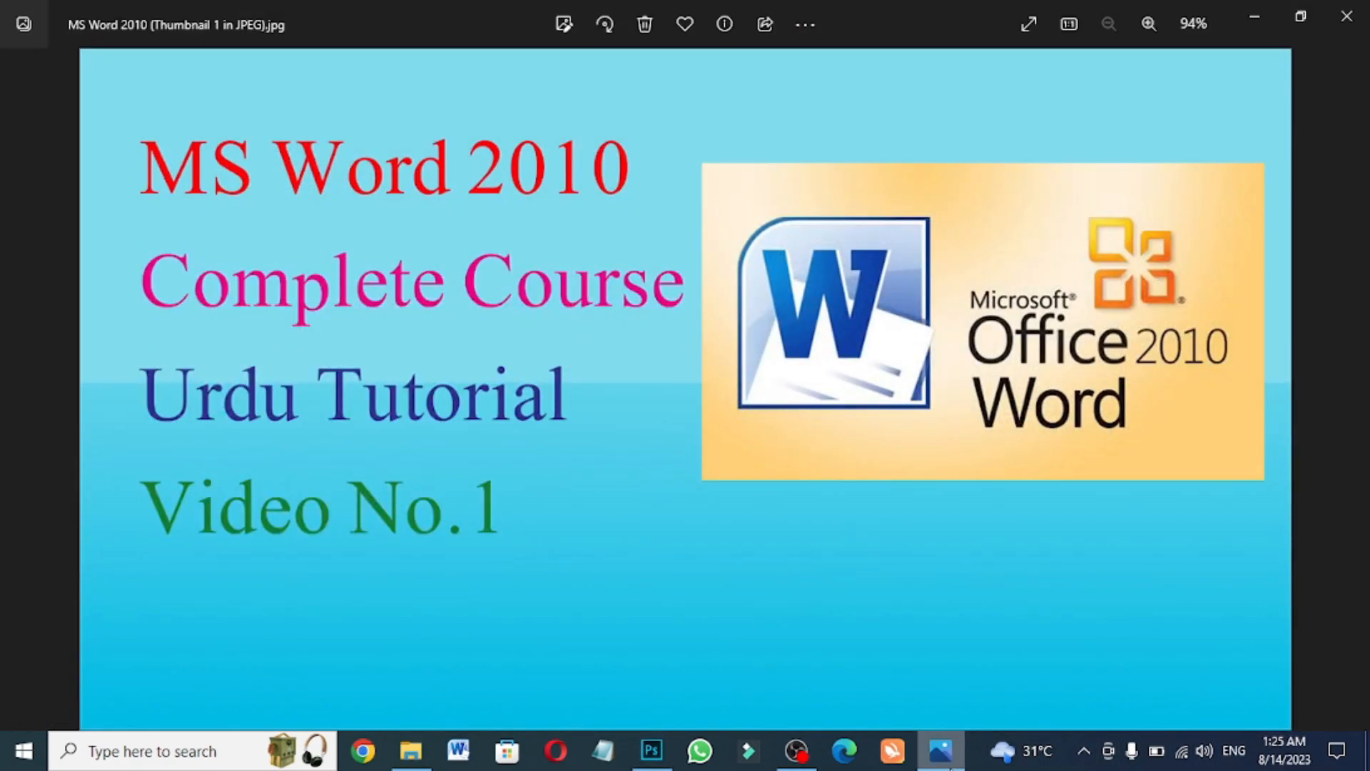
Return from the reference thumbnail to Photoshop and add "Urdu Tutorial" as the third line of the text box
click(952, 769)
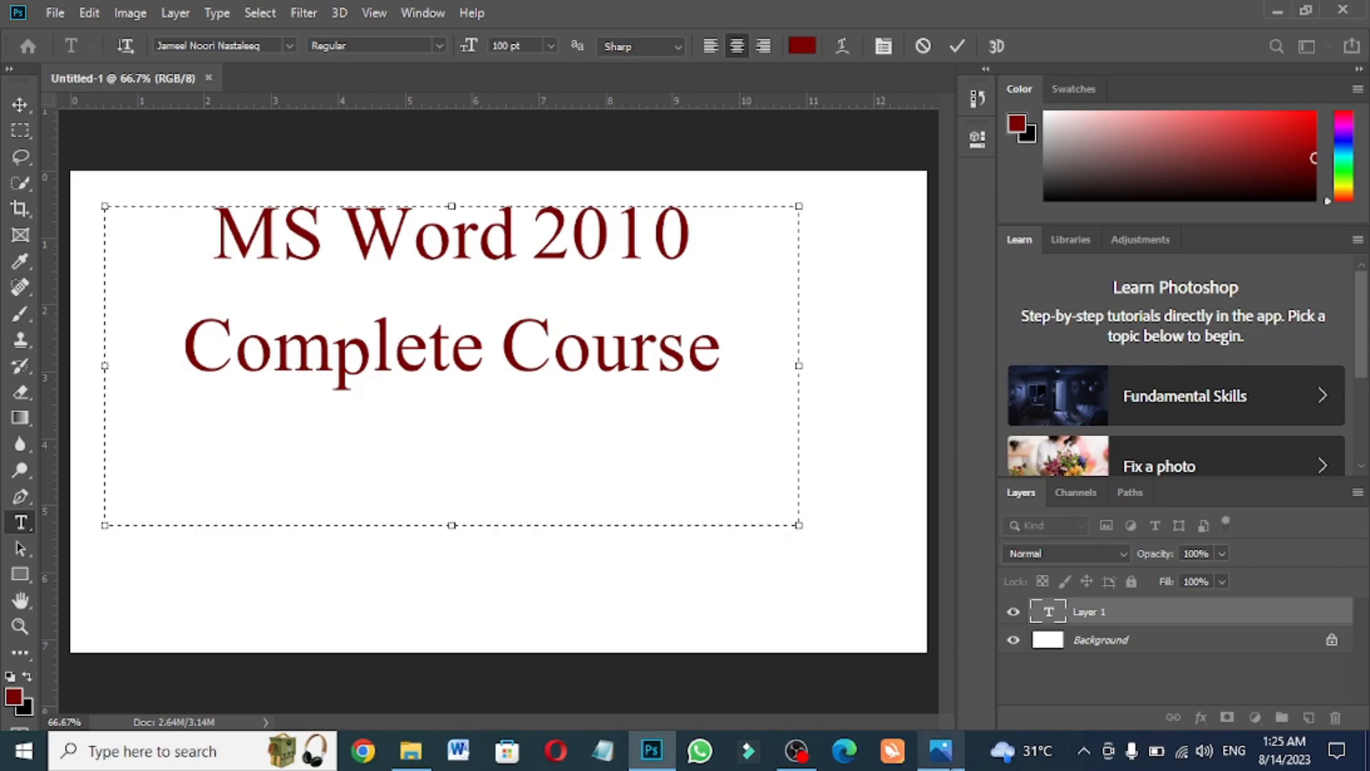
key(Return)
text(U)
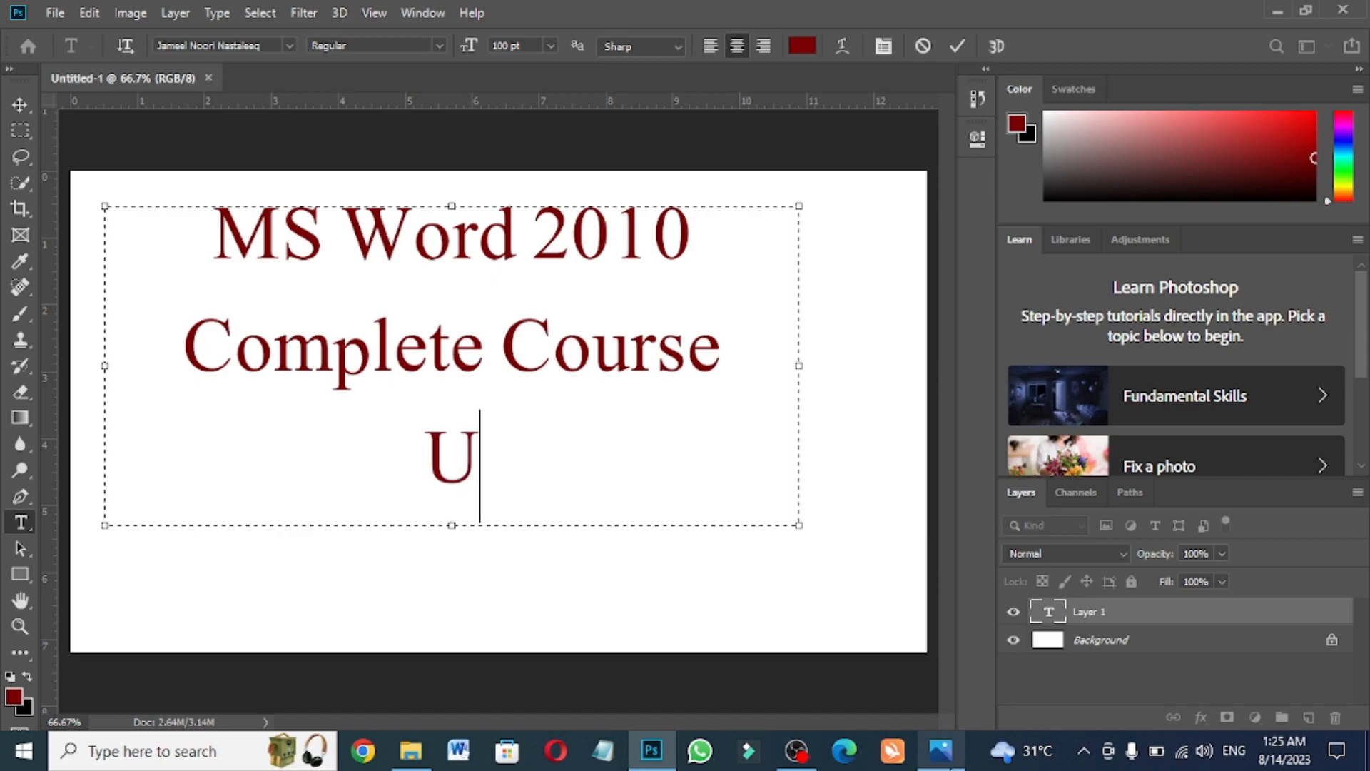
text(rdu)
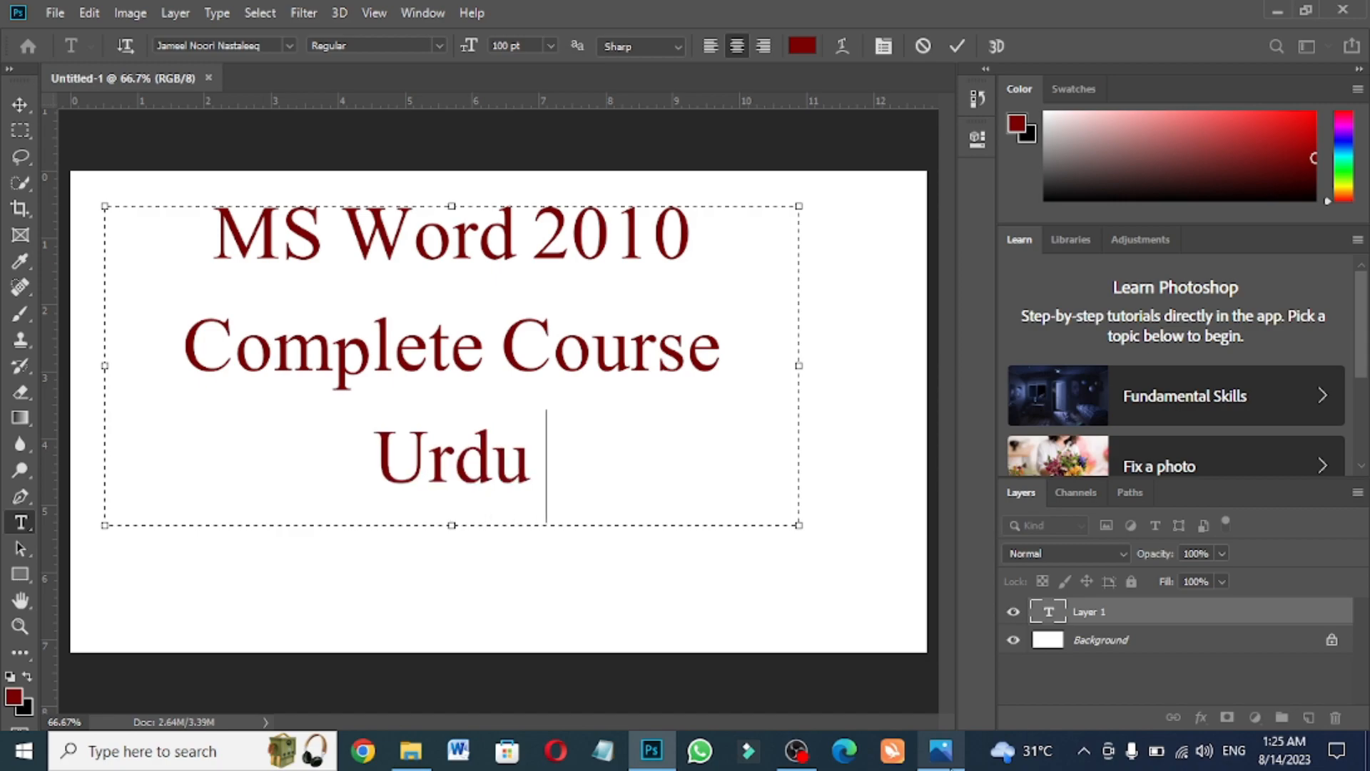
text( Tut)
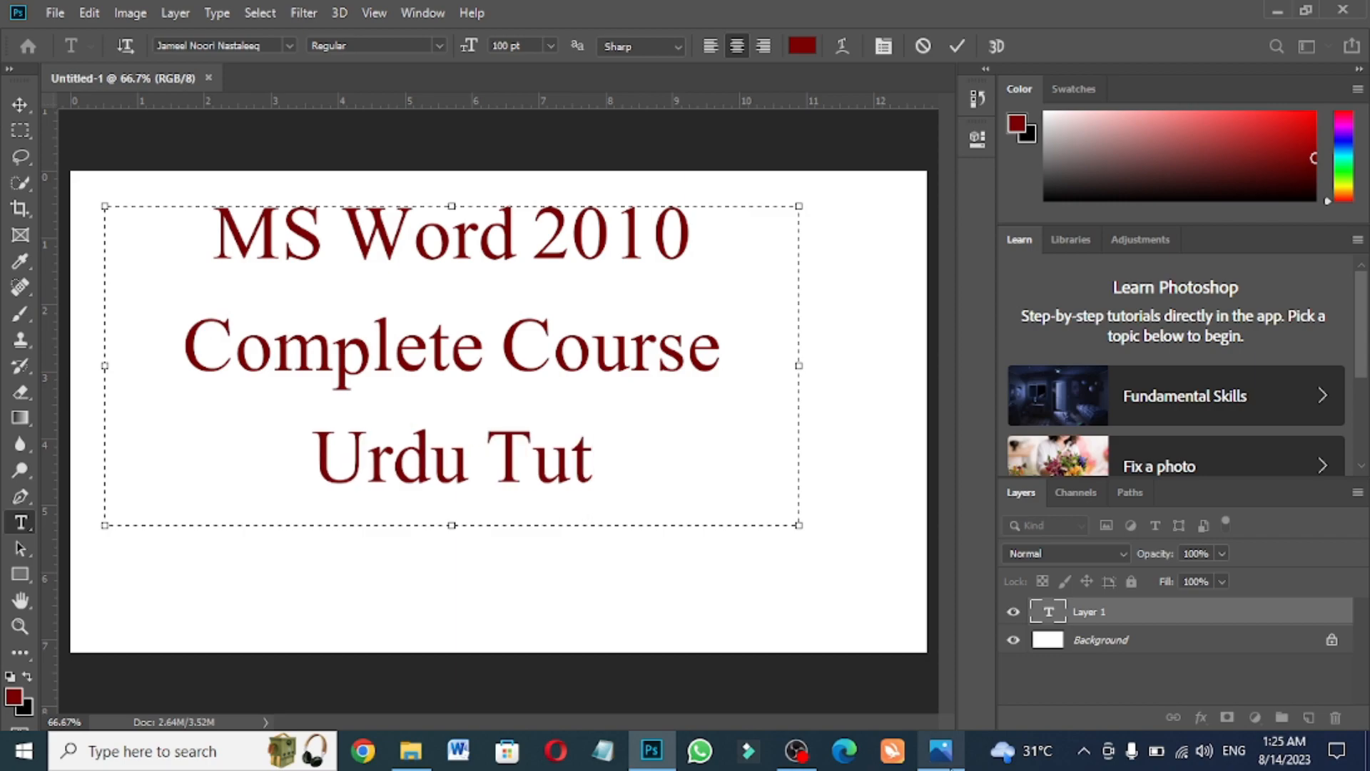
text(ori)
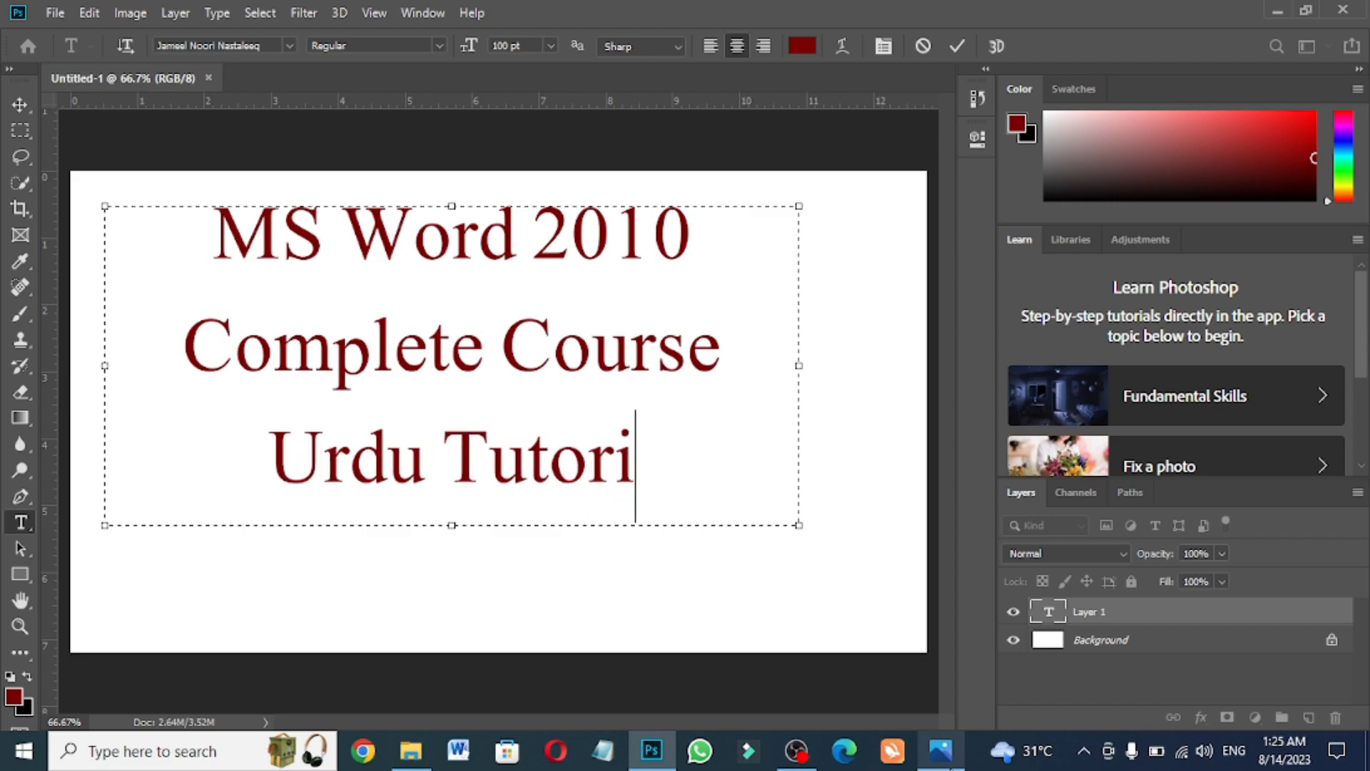
text(al)
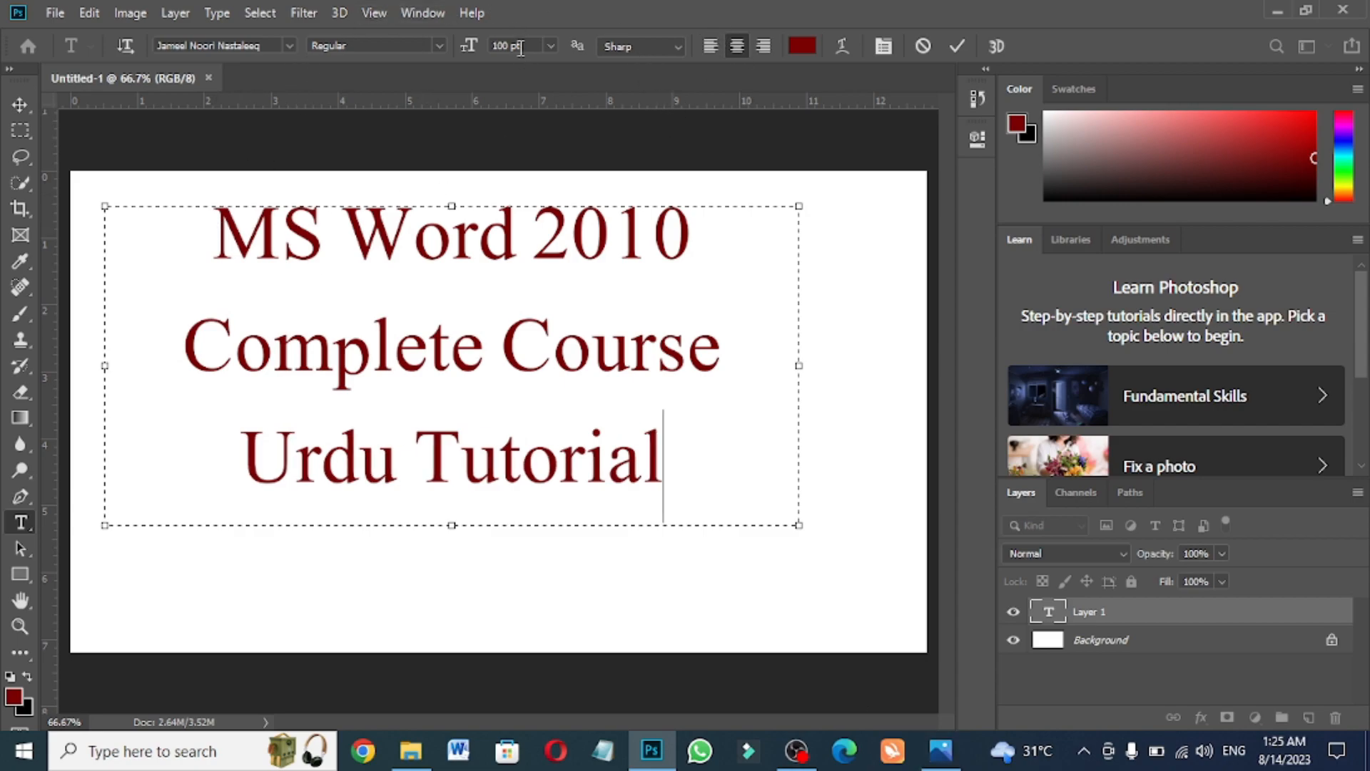
Set all three text lines to a font size of 85 pt and align them left
drag(232, 227, 685, 465)
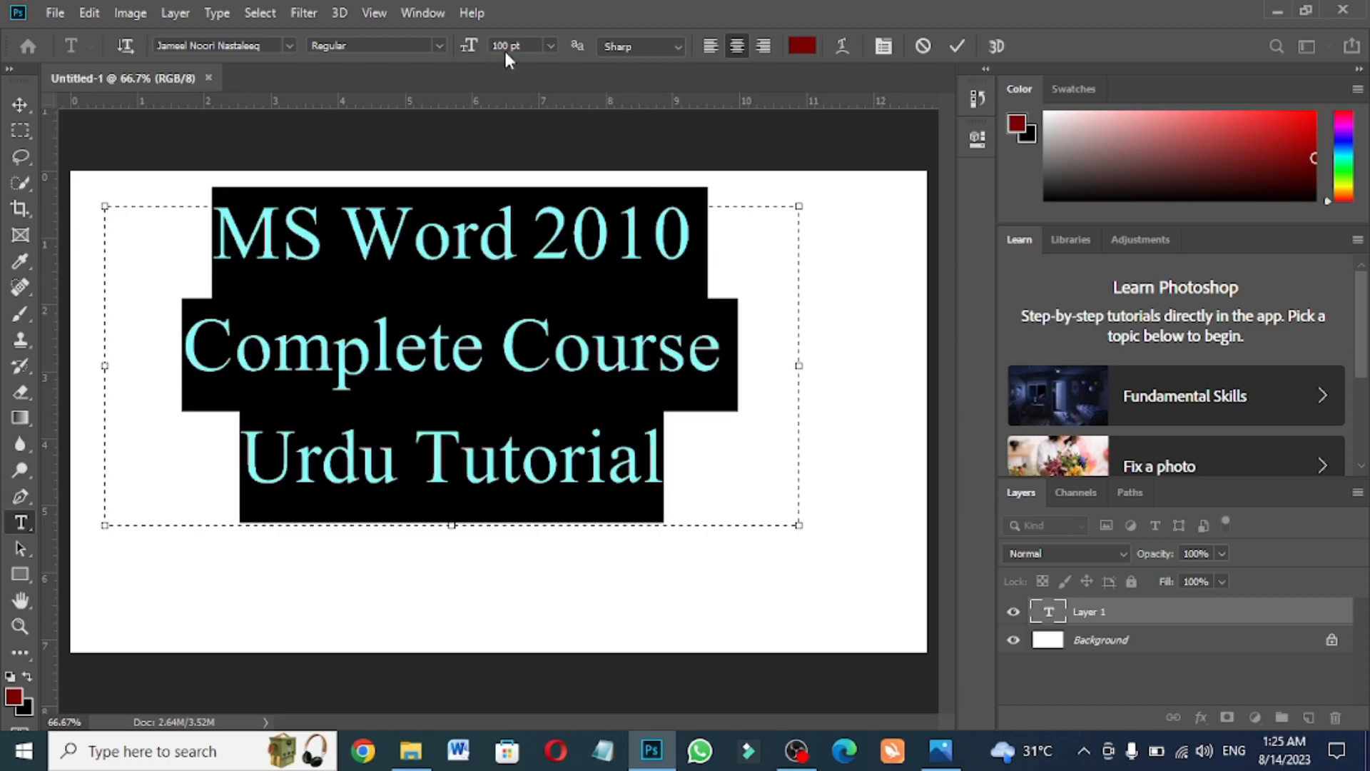
drag(524, 46, 480, 47)
text(85)
key(Return)
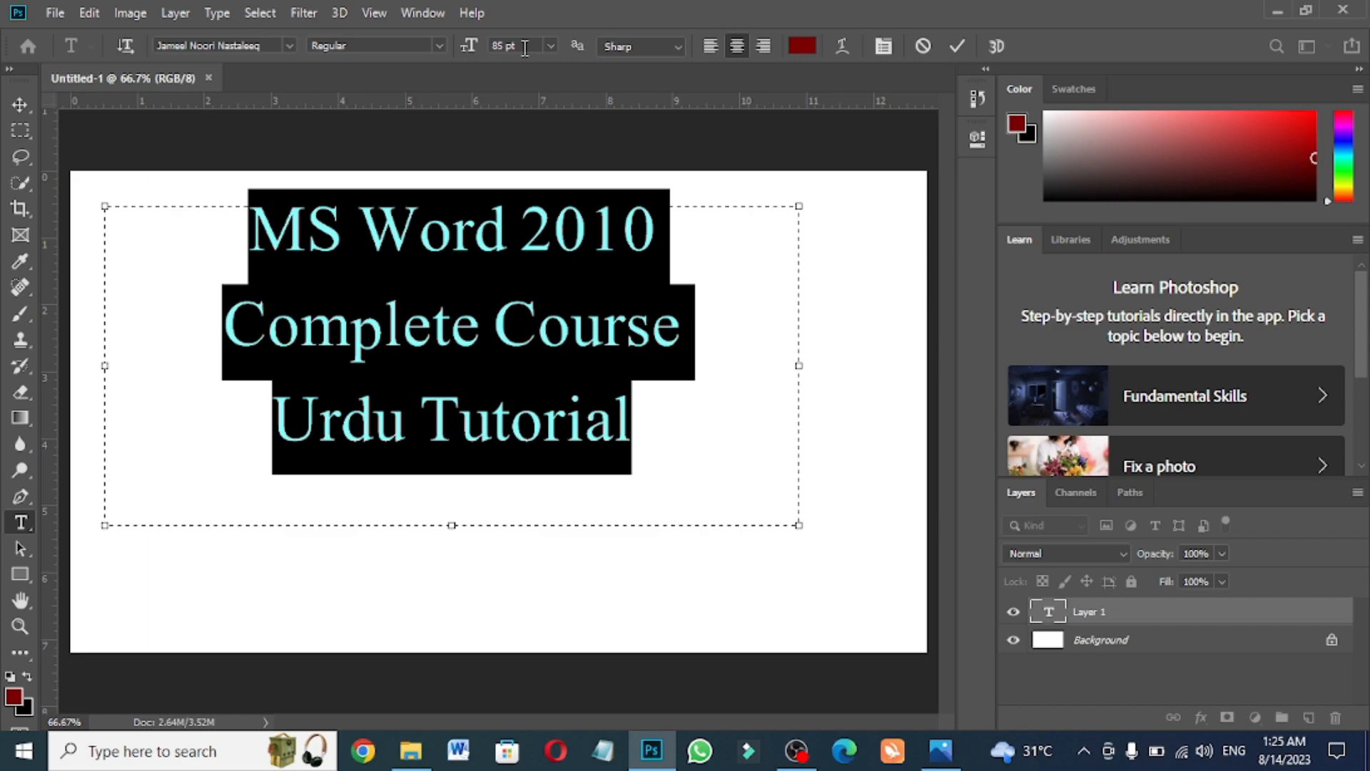
click(708, 46)
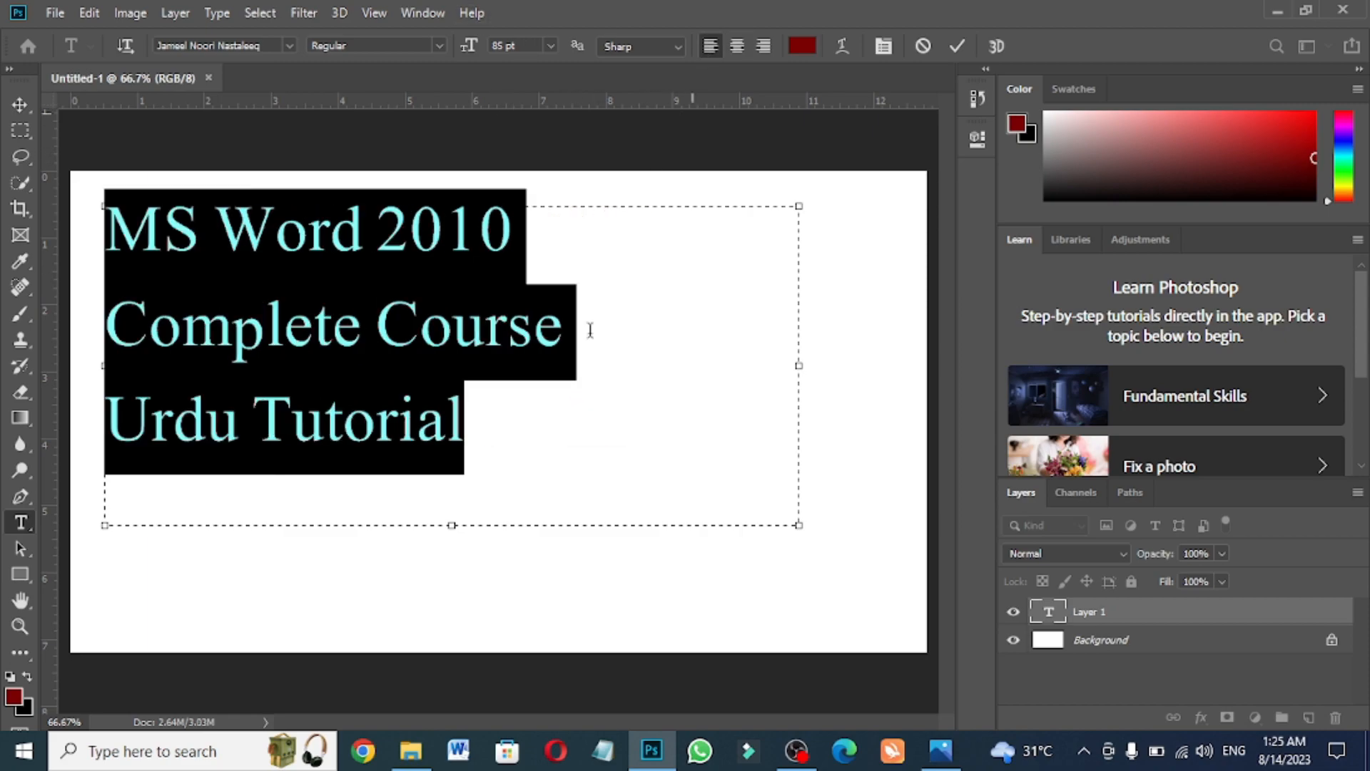
Check the wording in the reference thumbnail image, return to Photoshop, and nudge the text box slightly right and down
click(418, 443)
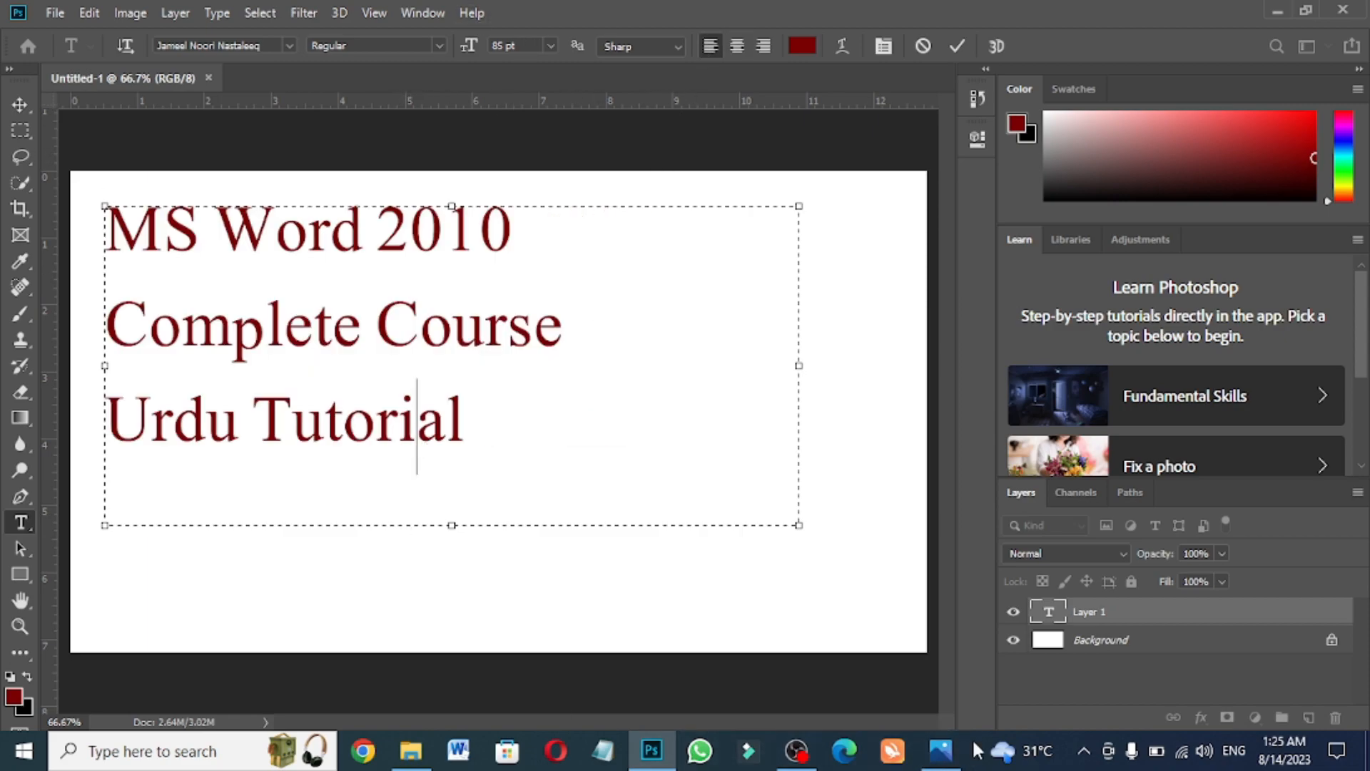
click(946, 760)
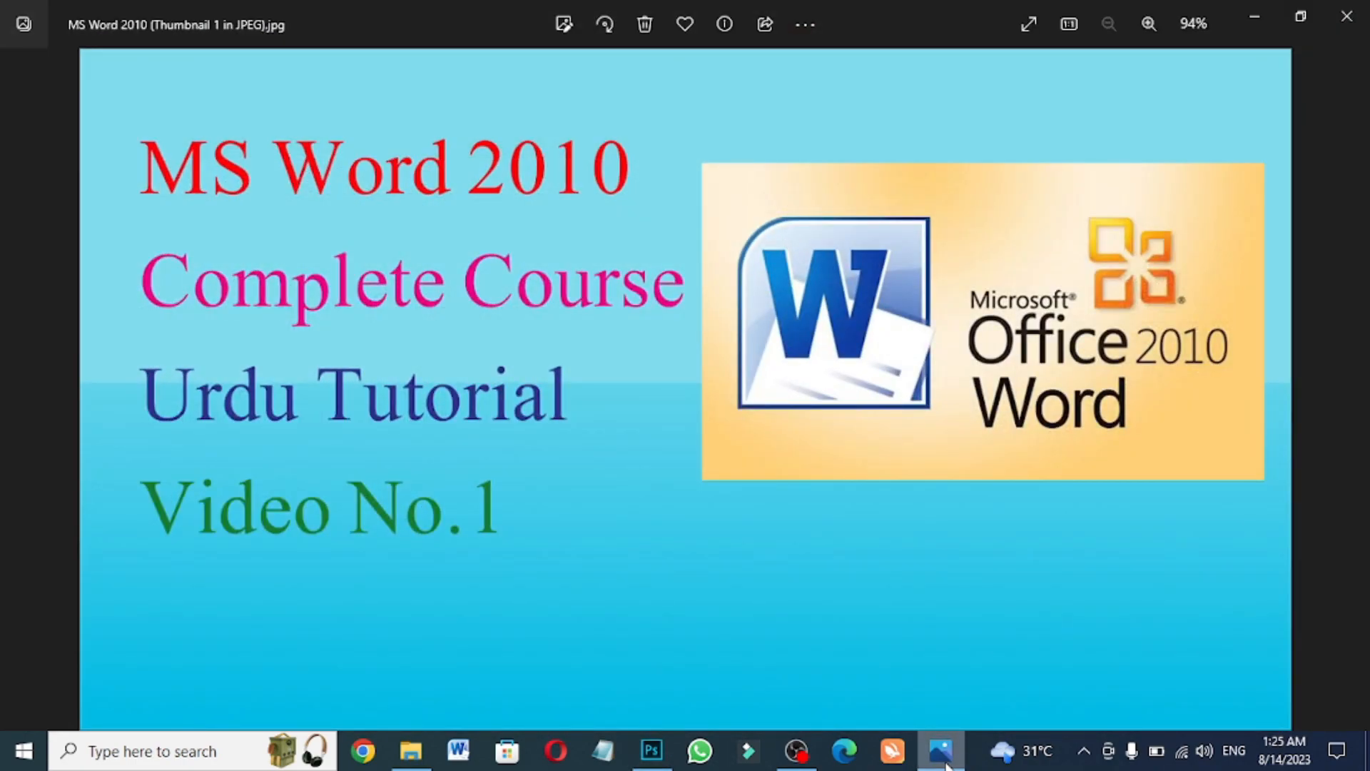
click(946, 761)
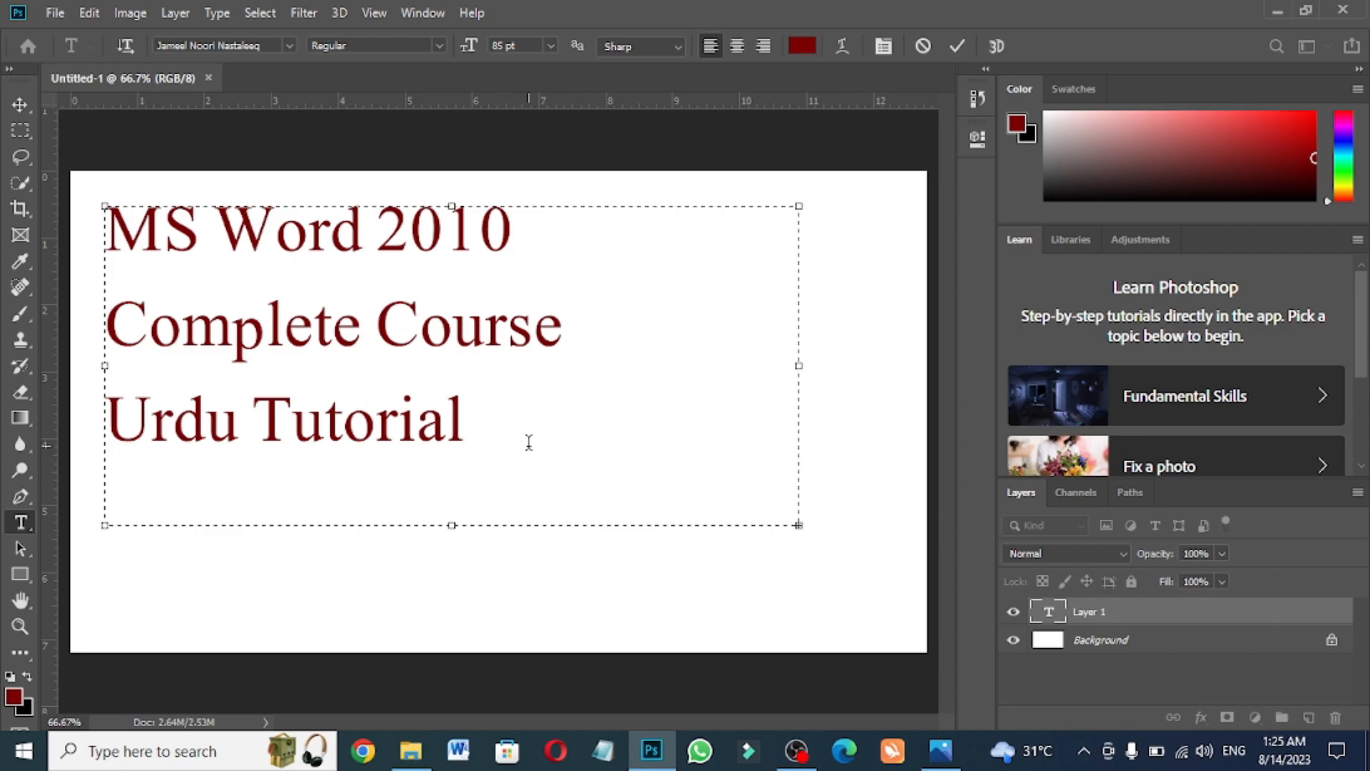
click(20, 105)
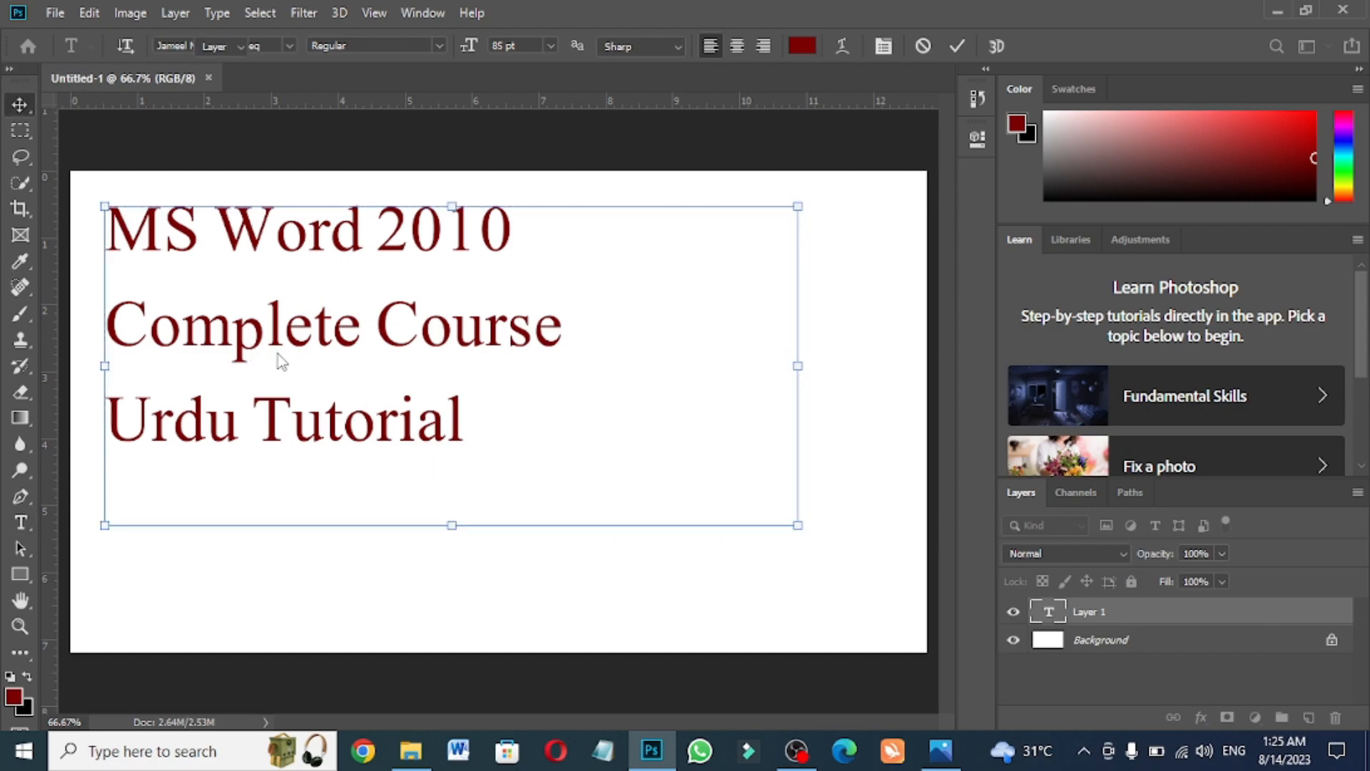
mouse_move(279, 352)
mouse_down()
mouse_move(282, 321)
mouse_move(289, 428)
mouse_move(288, 361)
mouse_up()
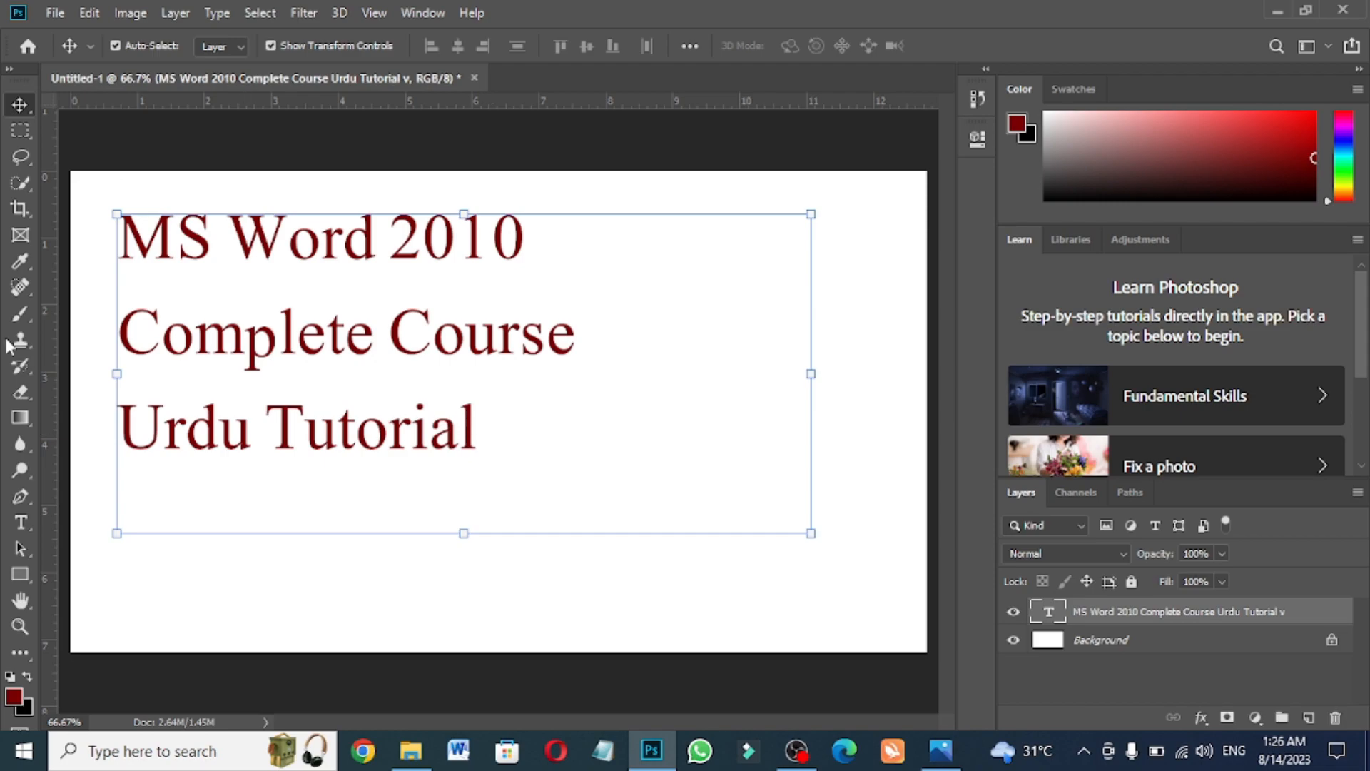
Reopen the text box for editing and set its first three lines to a font size of 70 pt
click(22, 523)
click(482, 433)
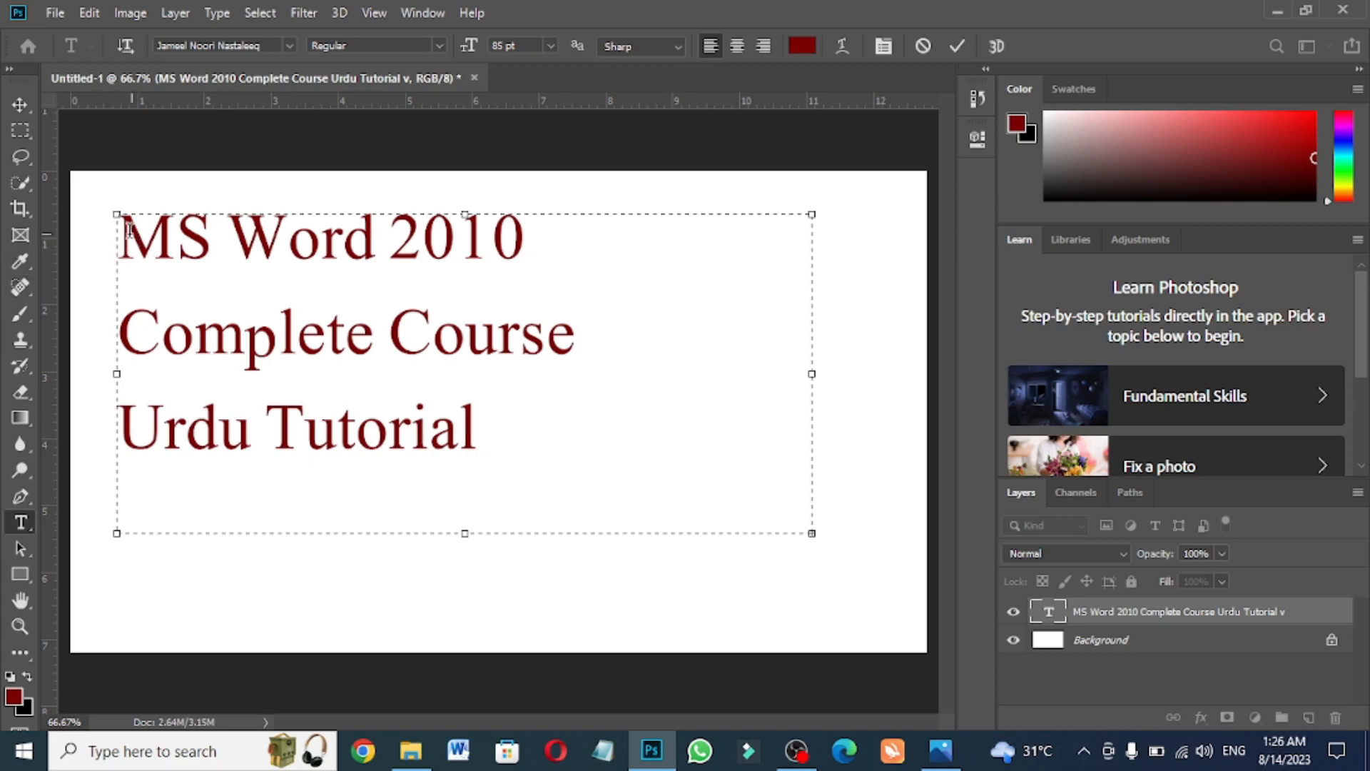
drag(127, 229, 535, 566)
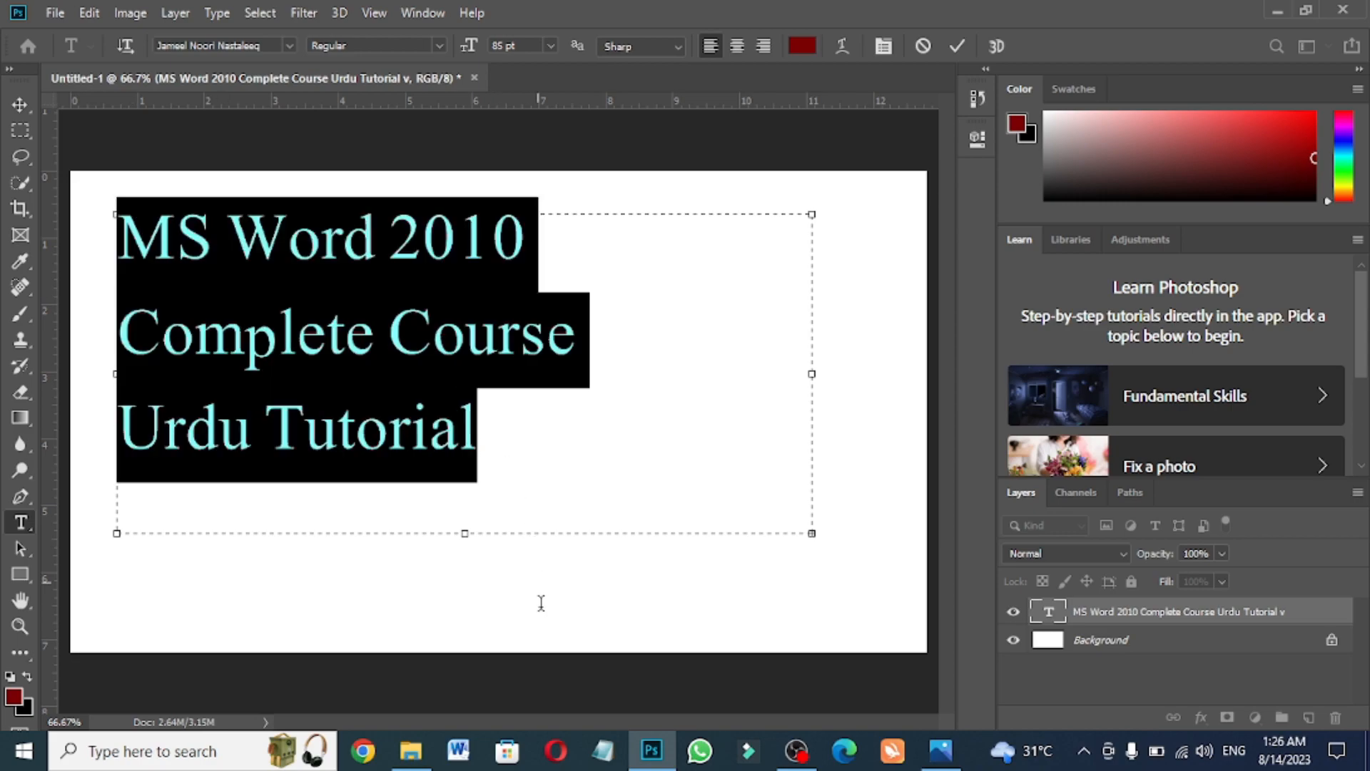
click(531, 45)
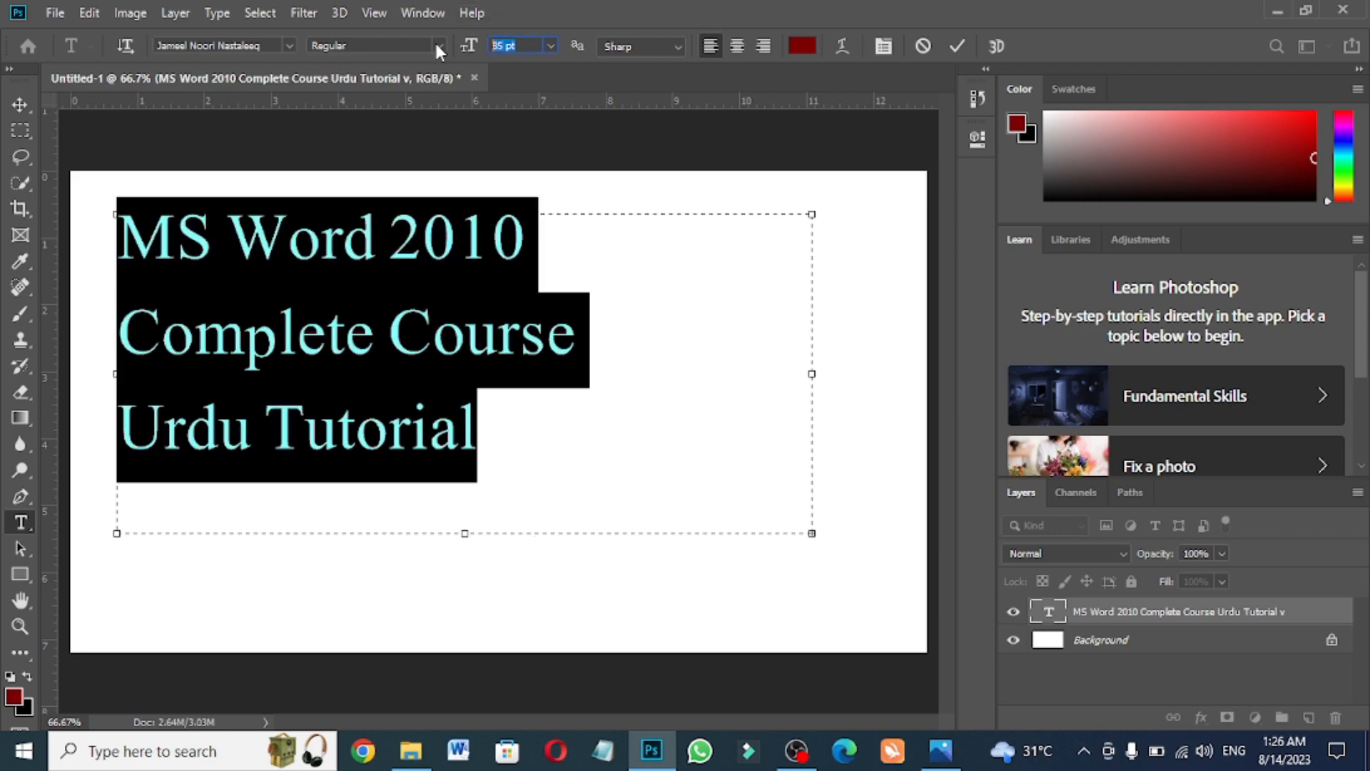
text(70)
key(Return)
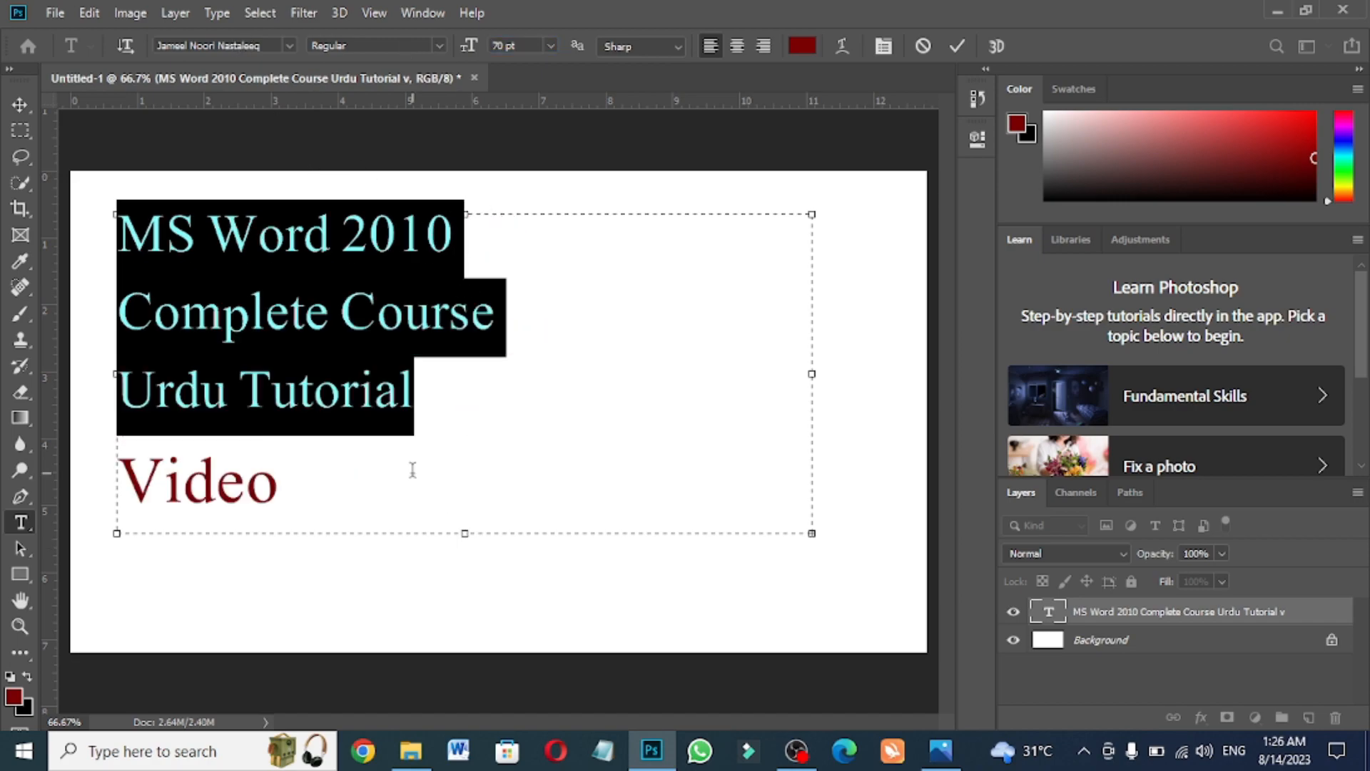
Complete the fourth line of the text box so that it reads "Video No. 1"
click(413, 468)
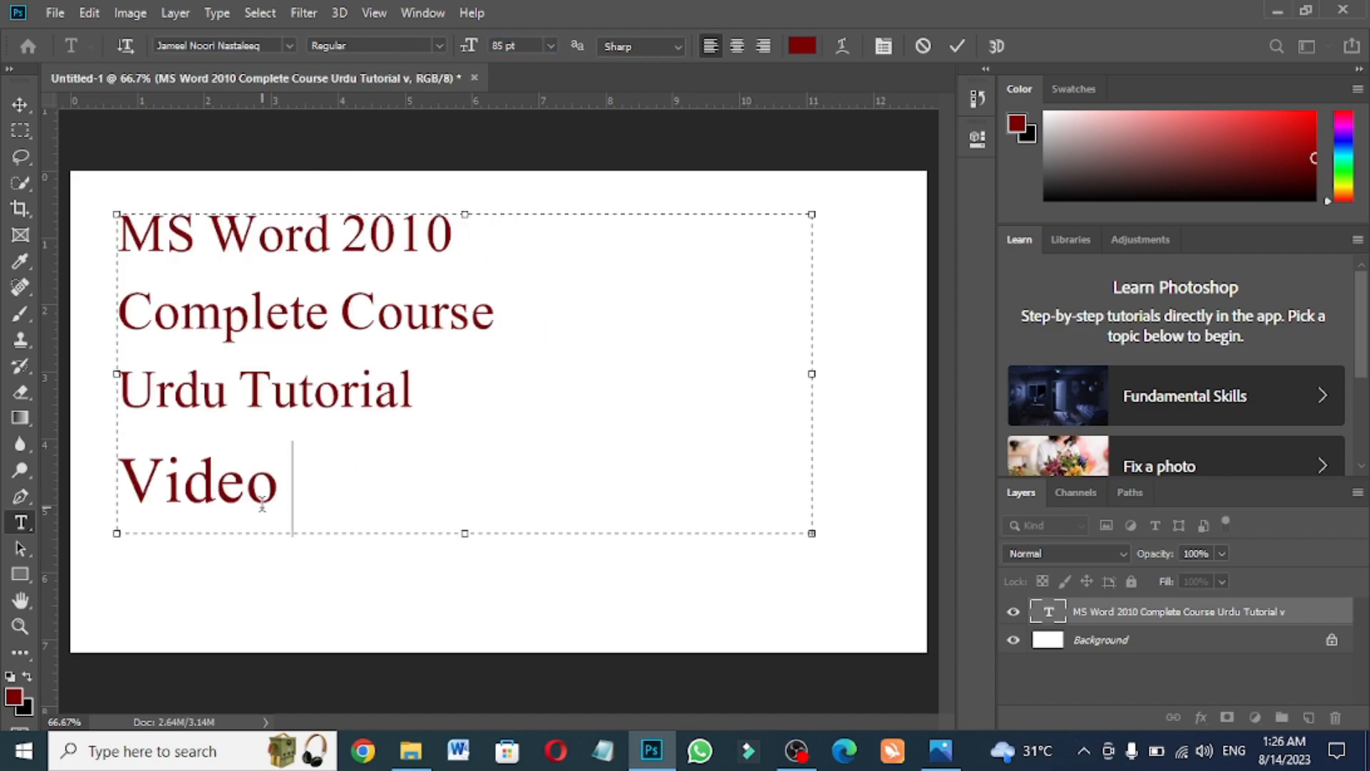
text(No)
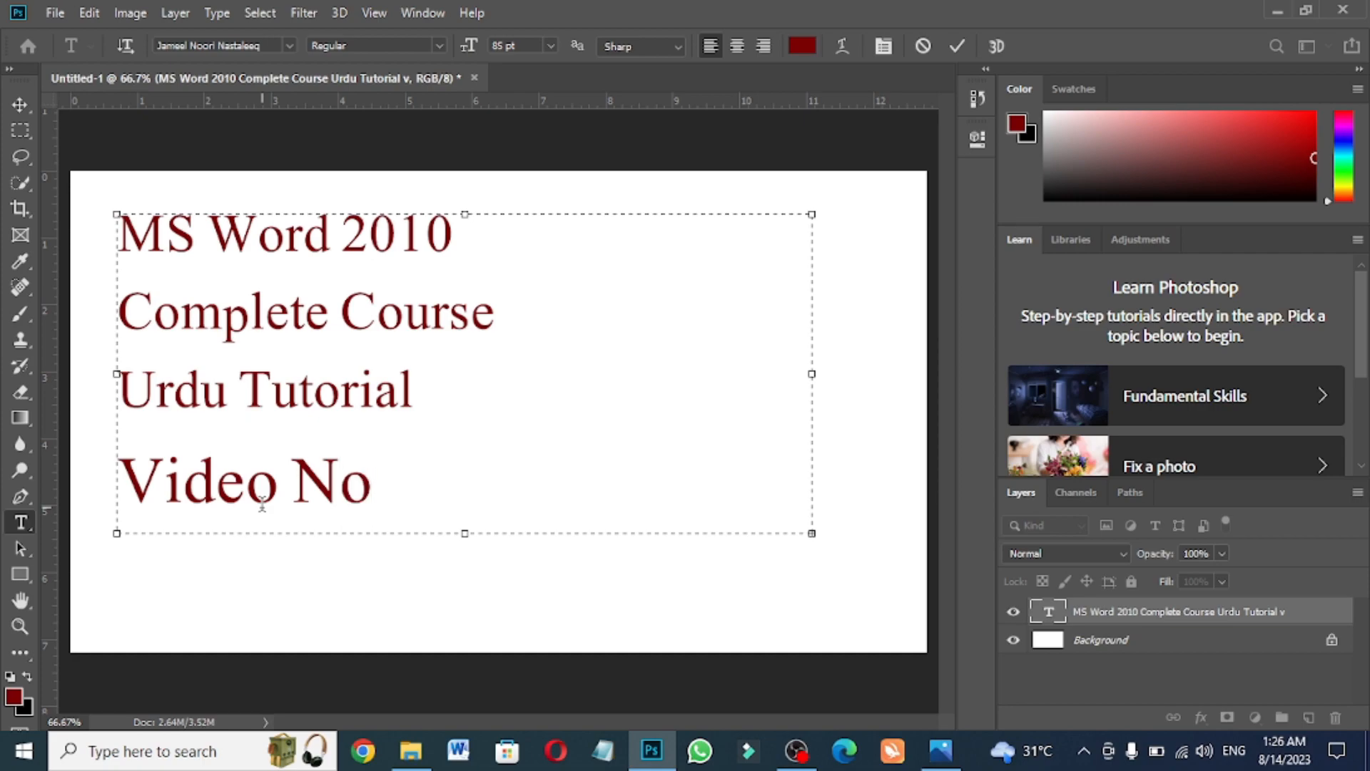
text(. 1)
Set all four text lines to a font size of 80 pt and commit the text edit
drag(117, 230, 460, 526)
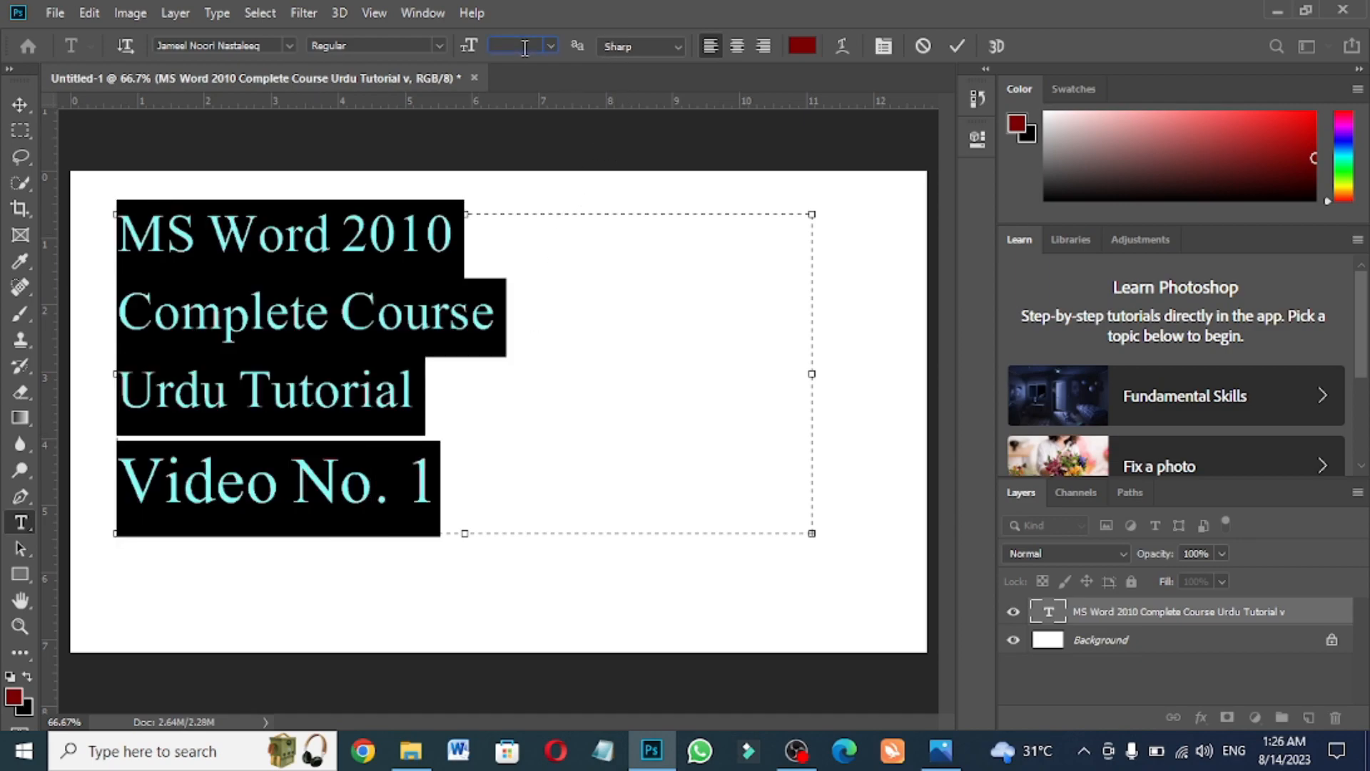
text(80)
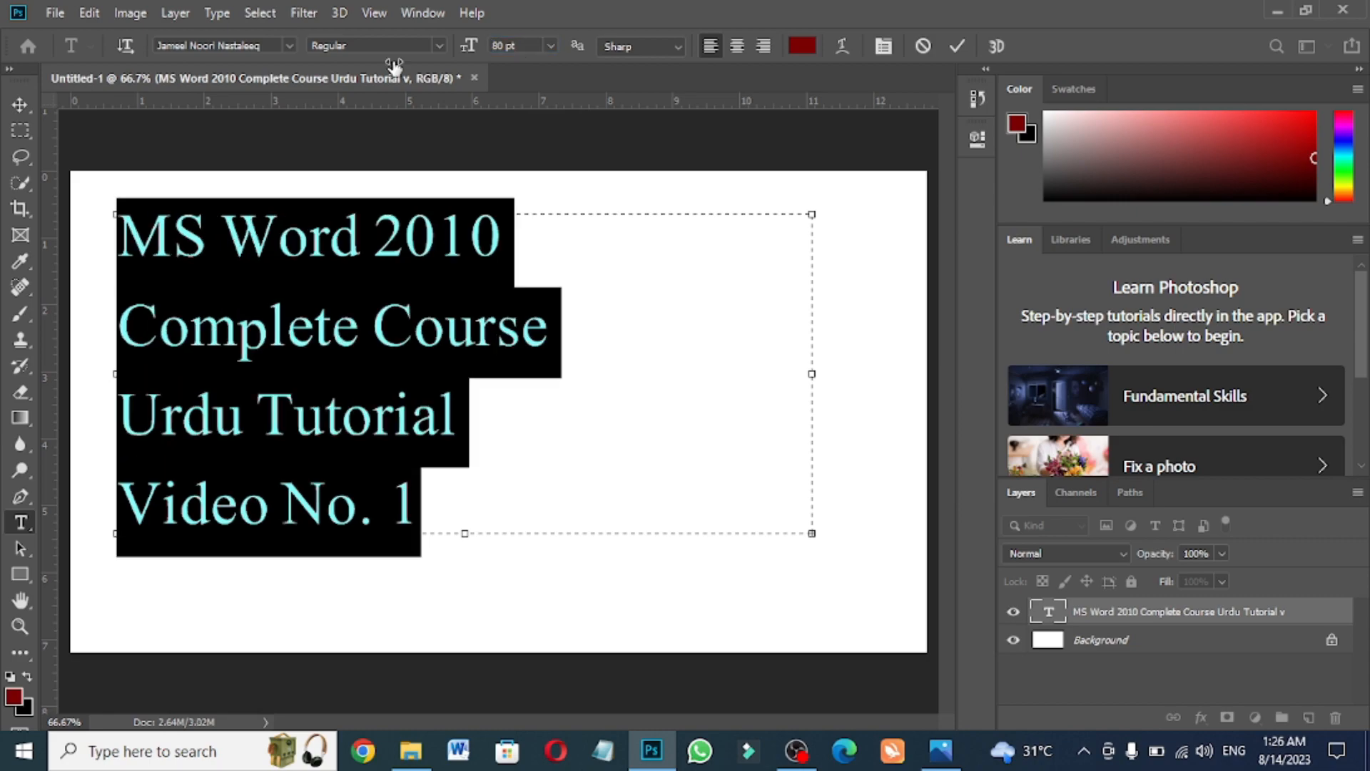
click(639, 423)
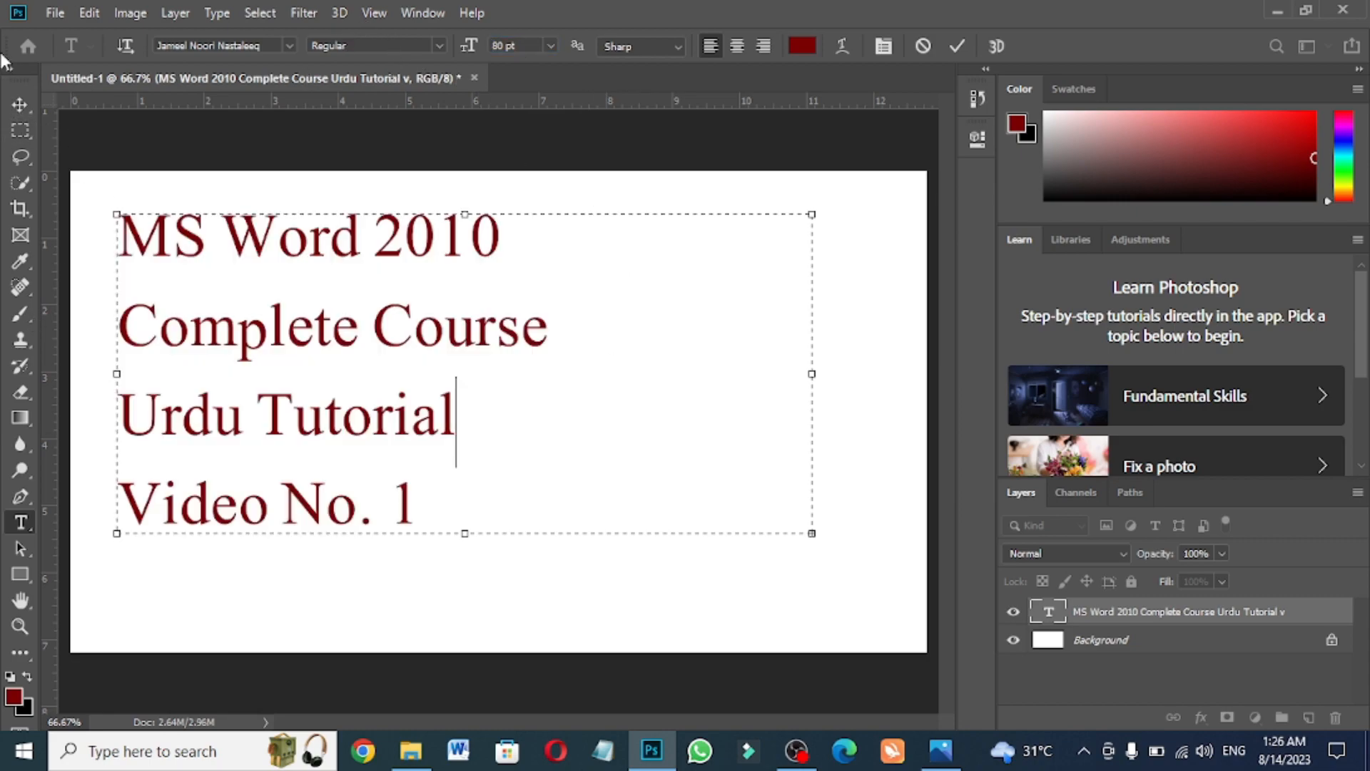
click(21, 105)
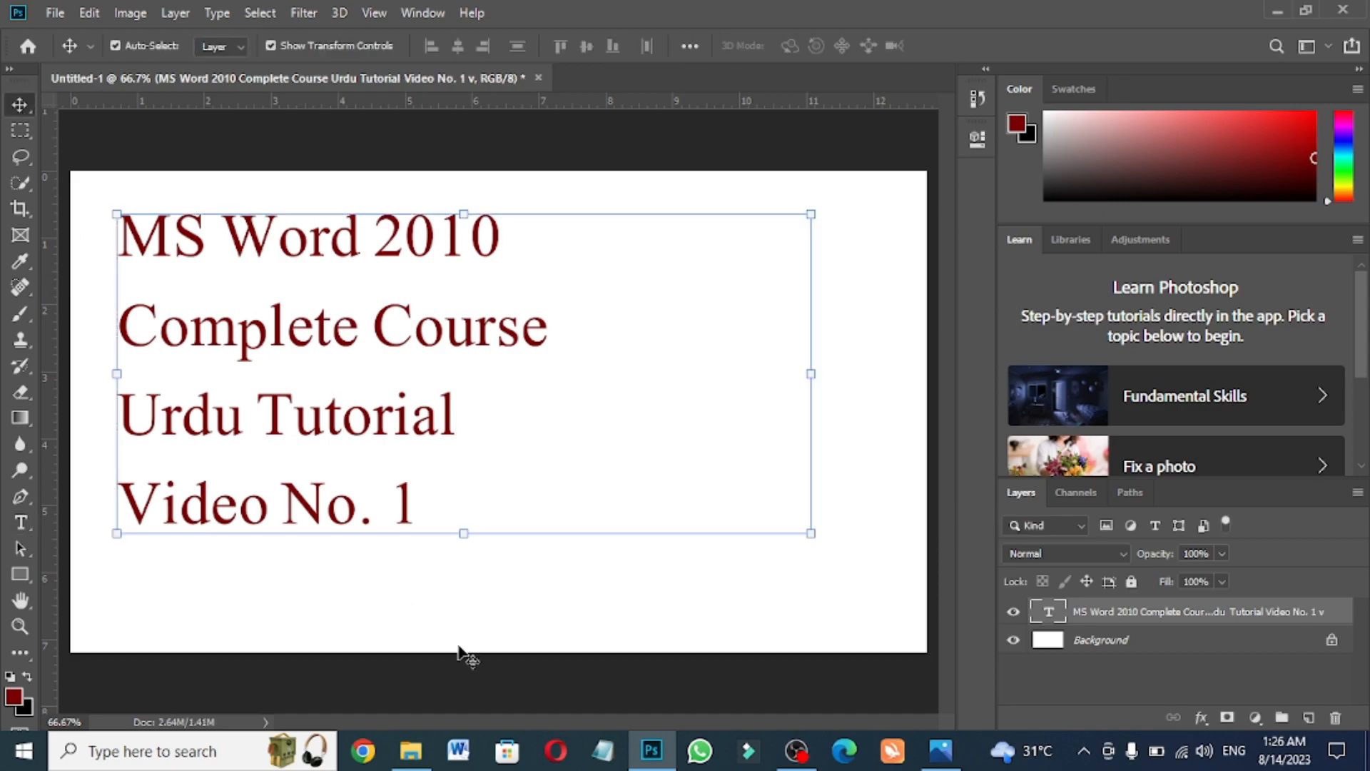
click(23, 520)
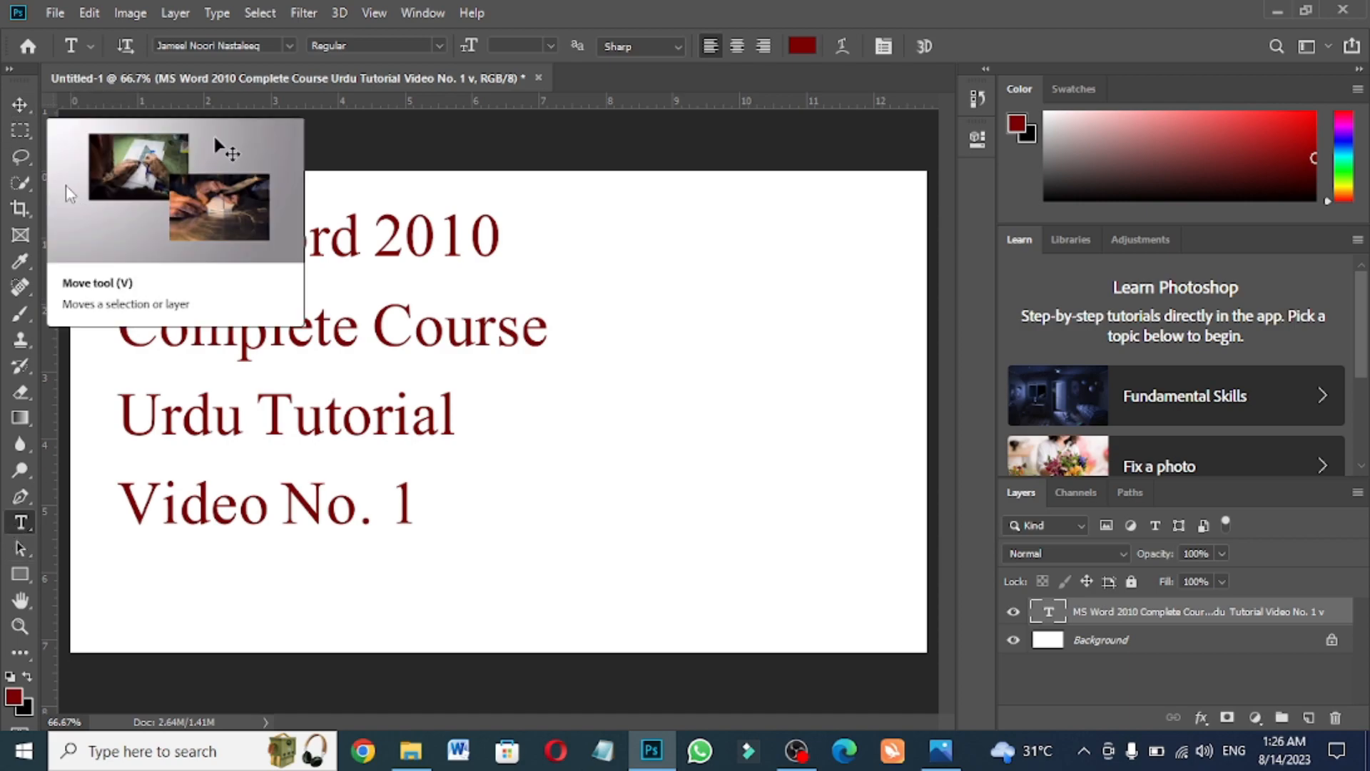
click(17, 107)
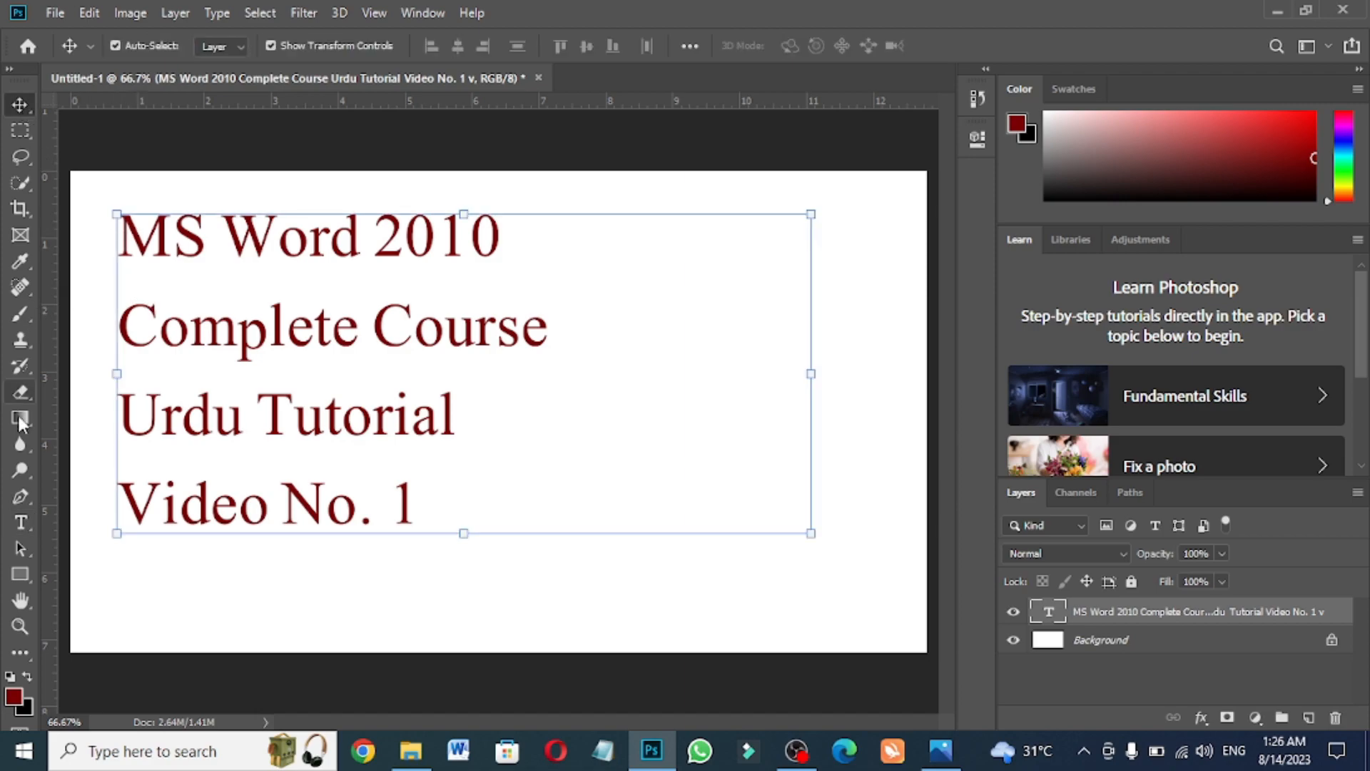
Check the first line's colour in the reference thumbnail and recolour "MS Word 2010" bright red from the swatches
click(23, 521)
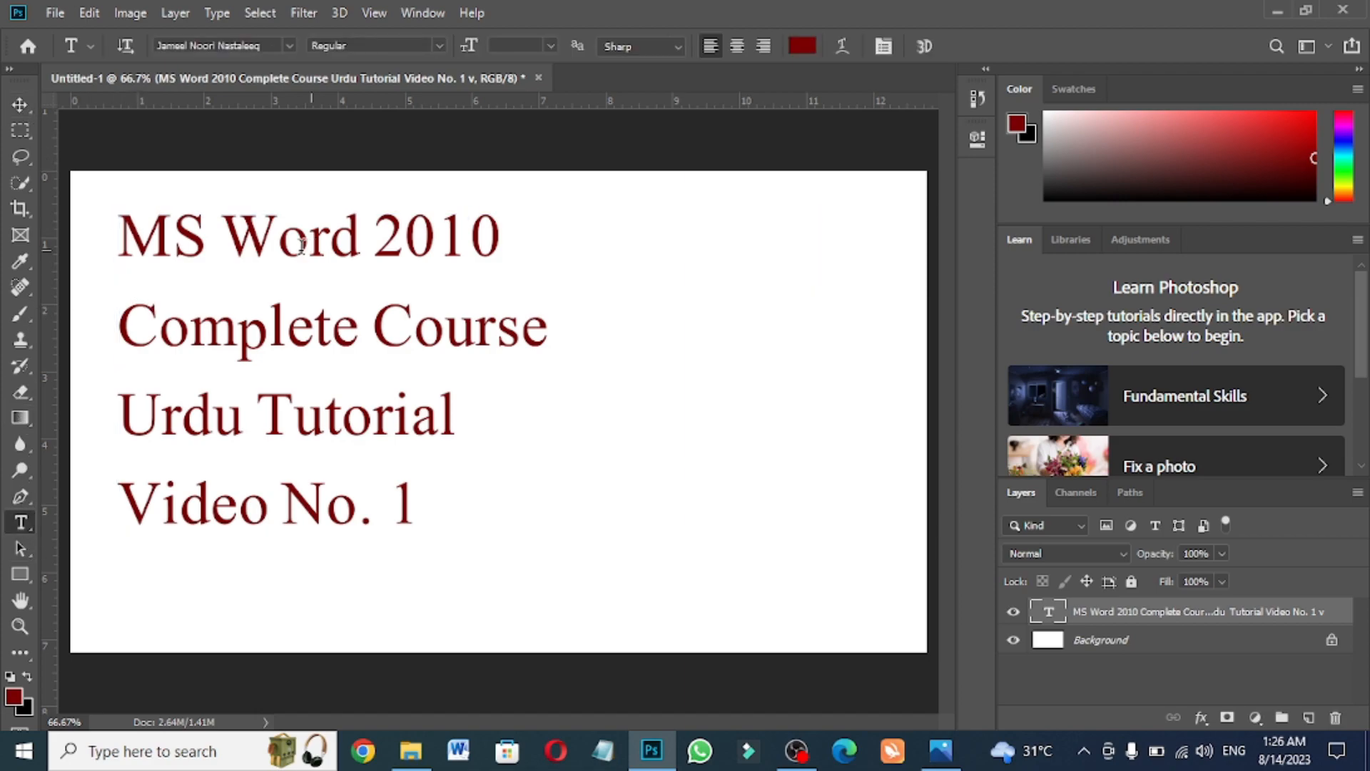
drag(135, 232, 550, 254)
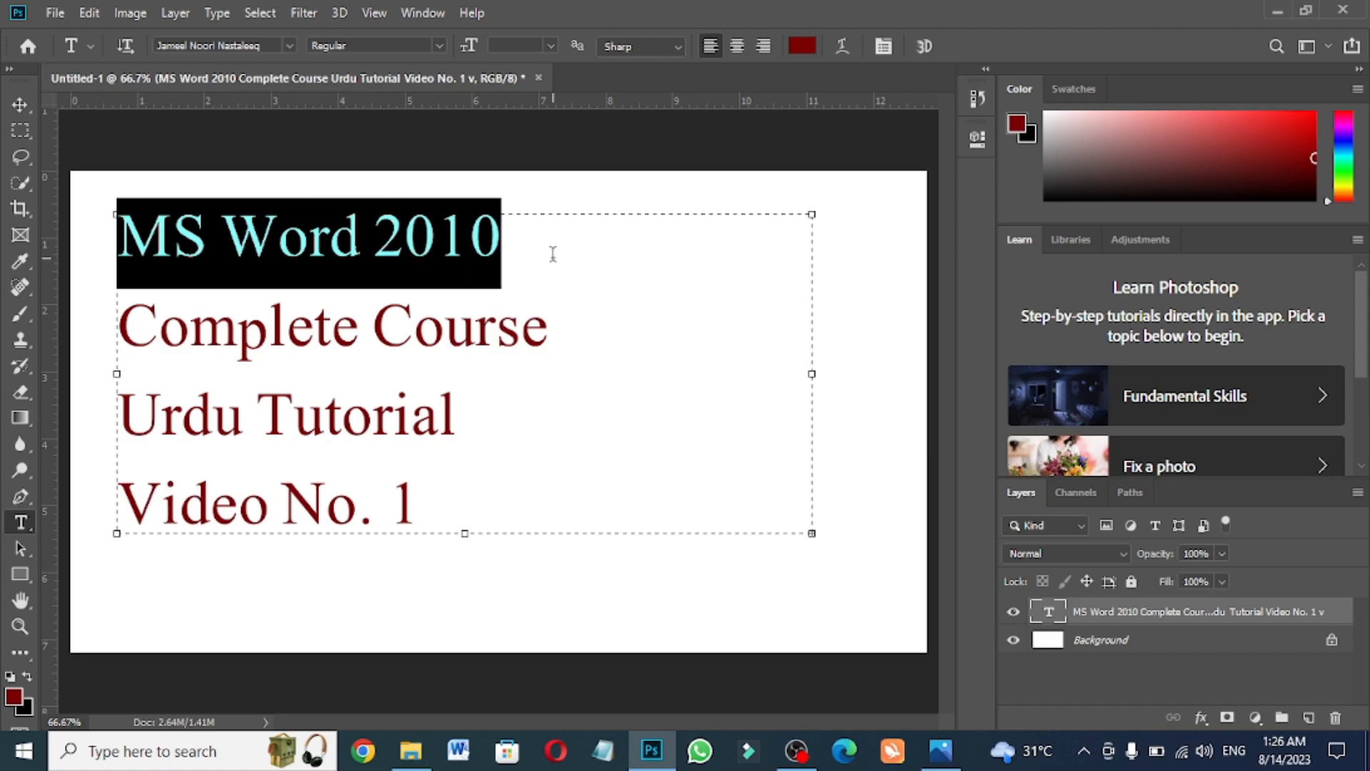
click(943, 751)
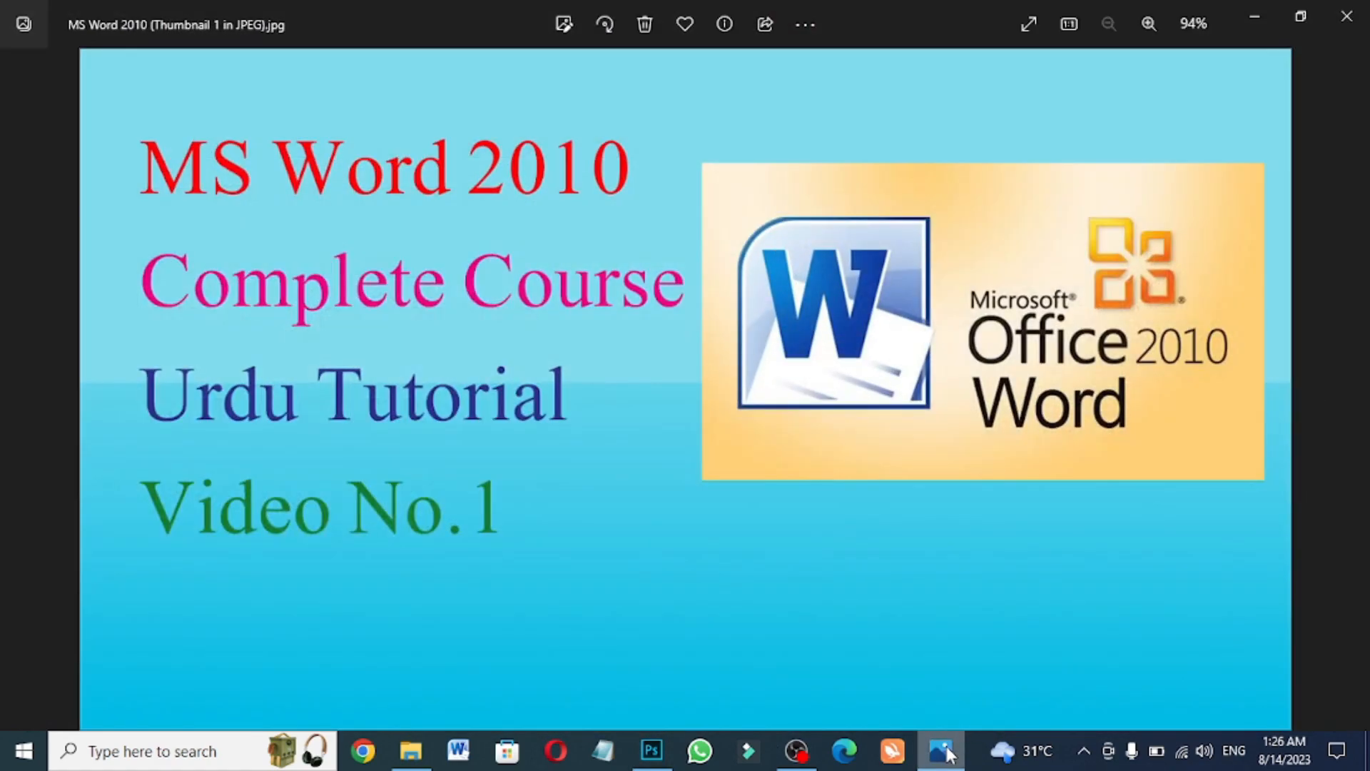
click(942, 751)
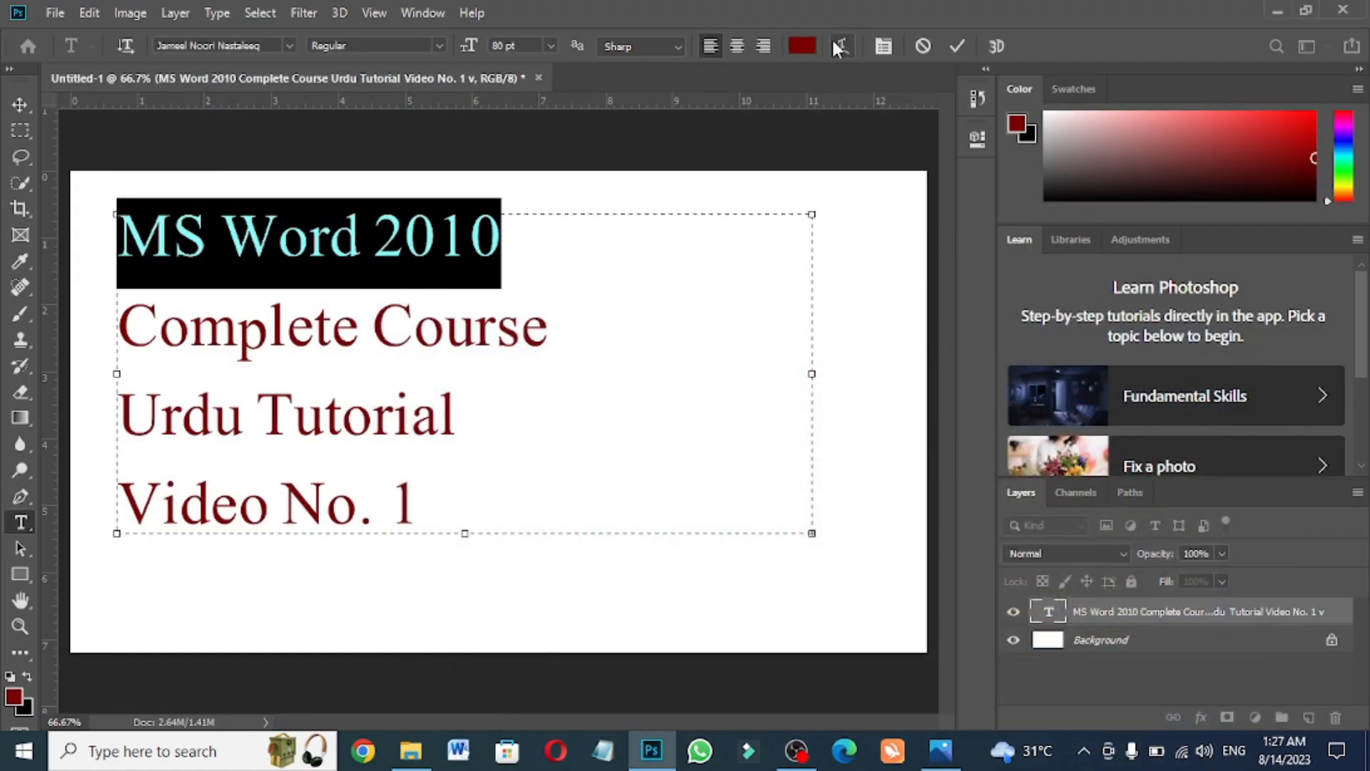
click(1090, 87)
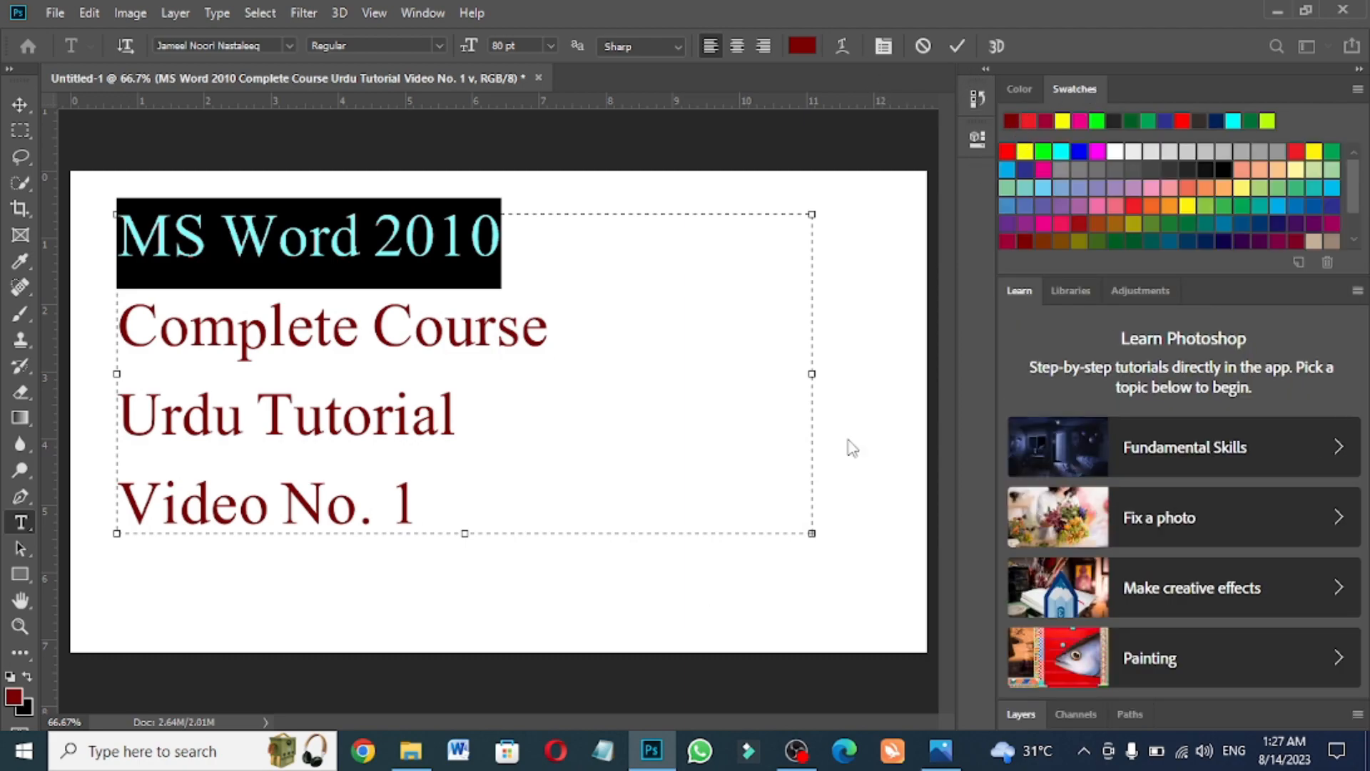
click(946, 754)
click(947, 753)
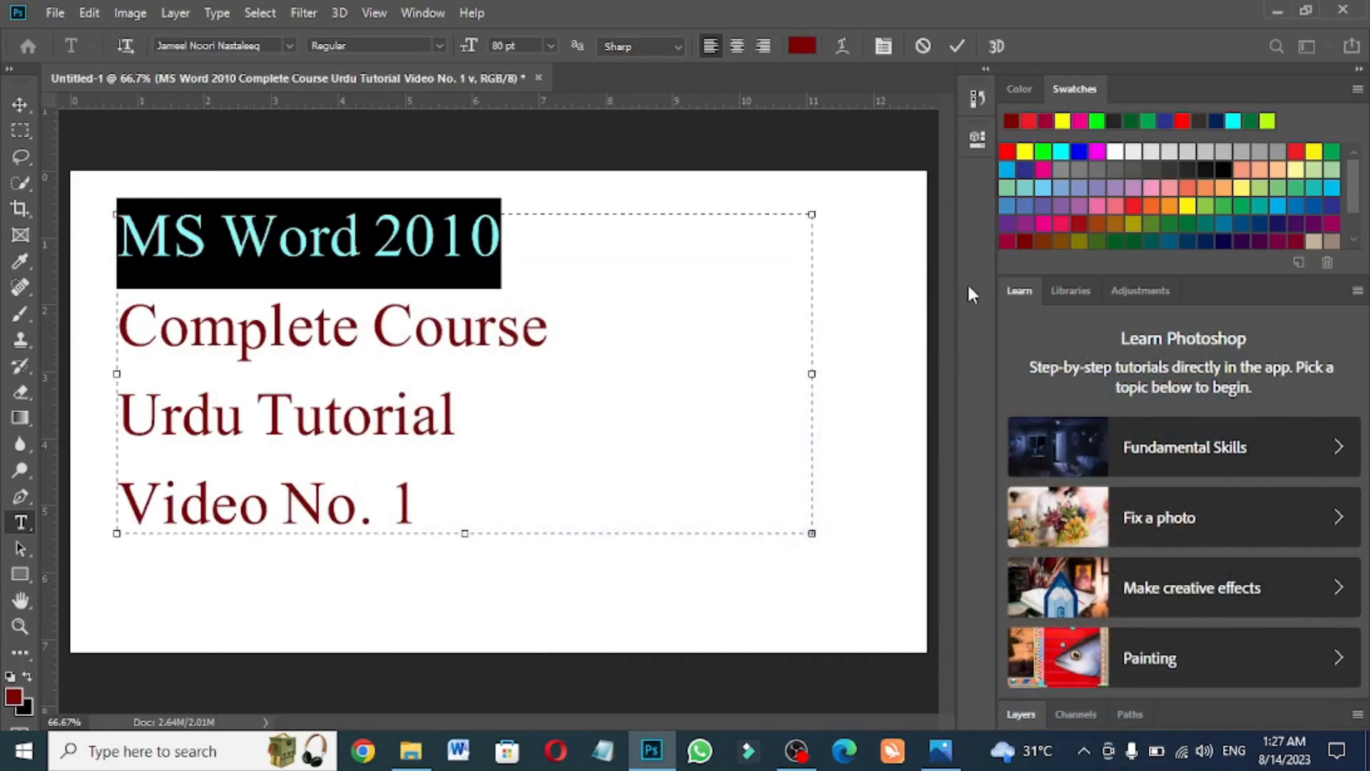
click(1008, 148)
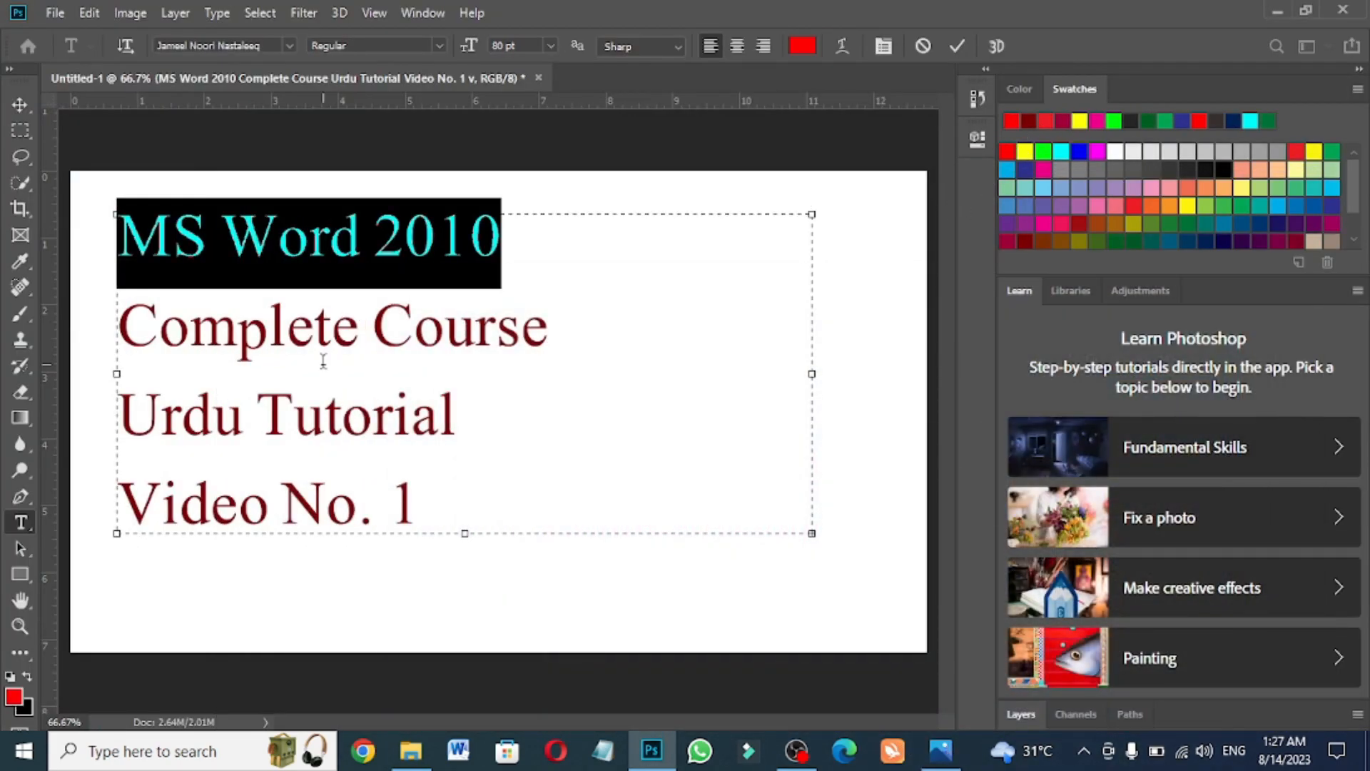
click(475, 397)
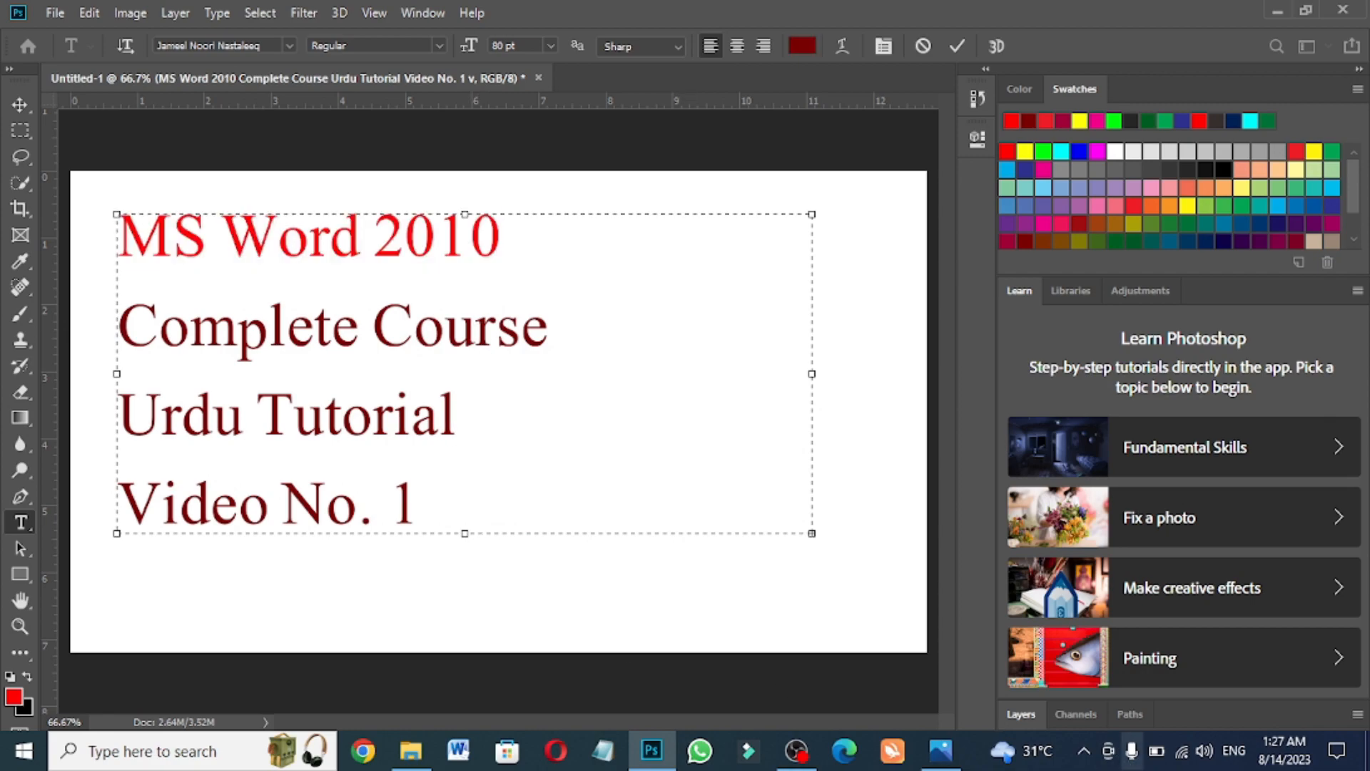
Check the second line's colour in the reference thumbnail and recolour "Complete Course" with the magenta pink swatch
click(957, 763)
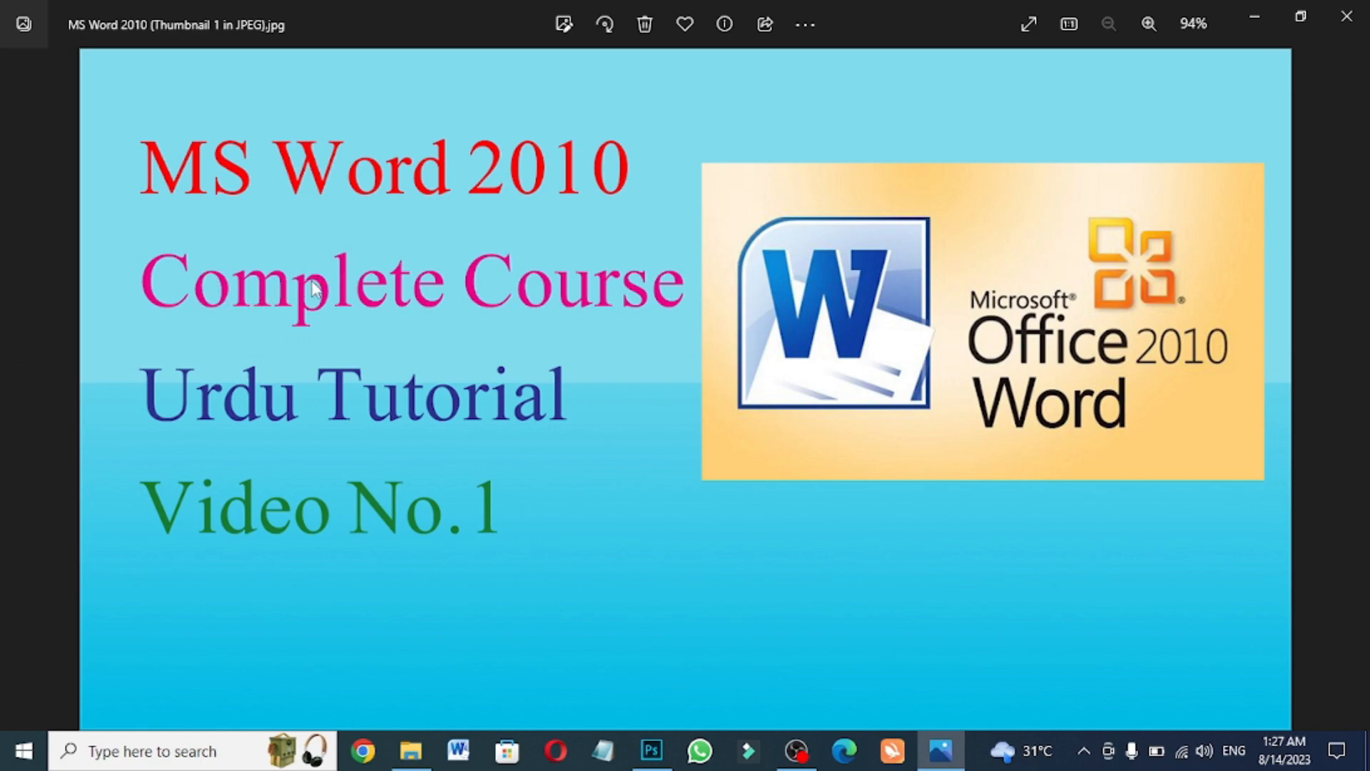
click(941, 749)
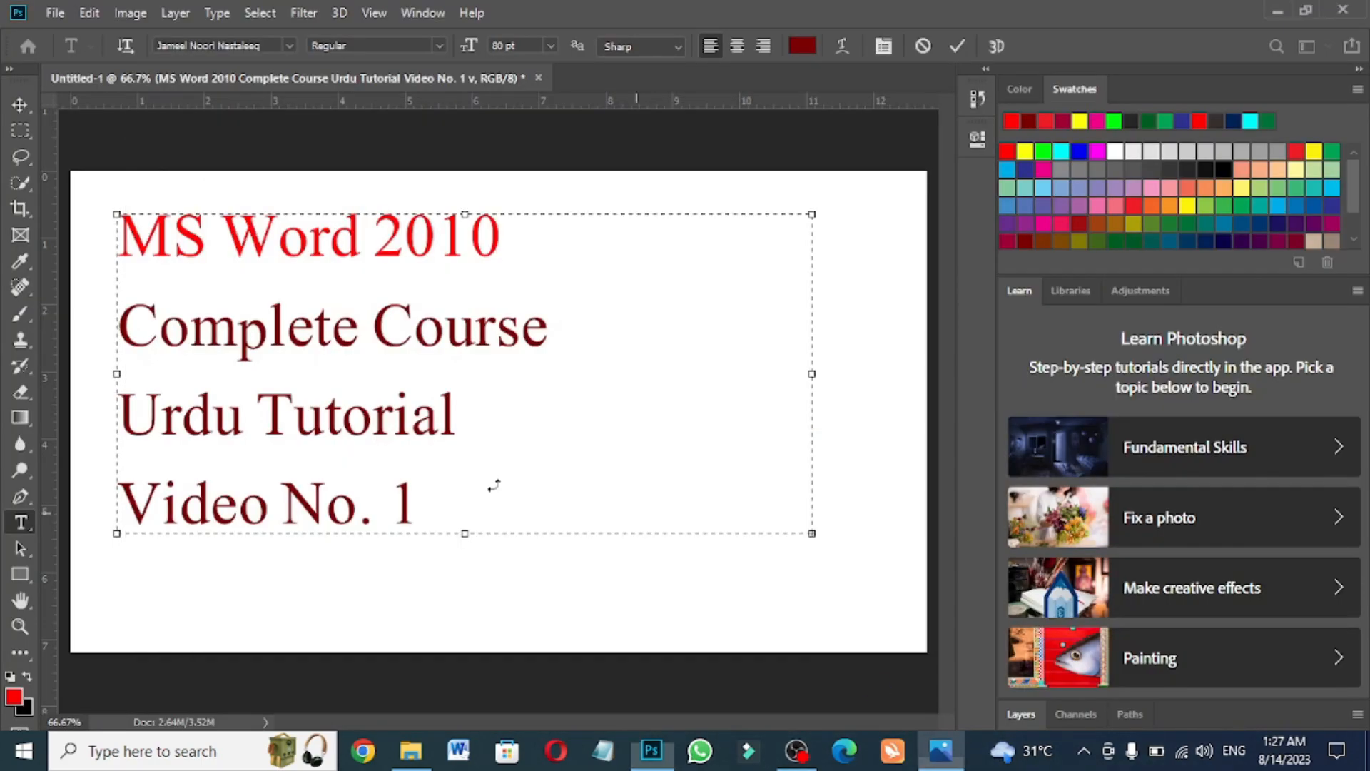
drag(146, 314, 28, 340)
click(574, 339)
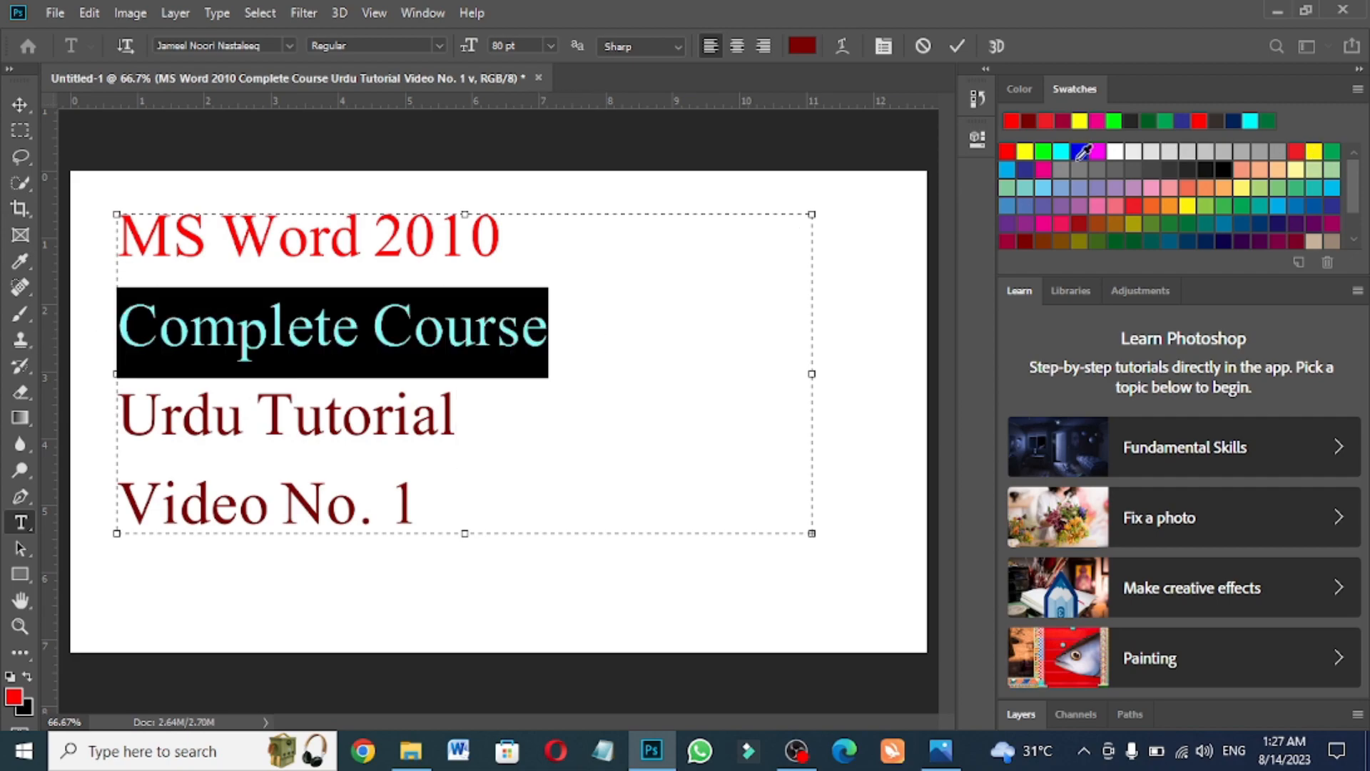
click(1044, 169)
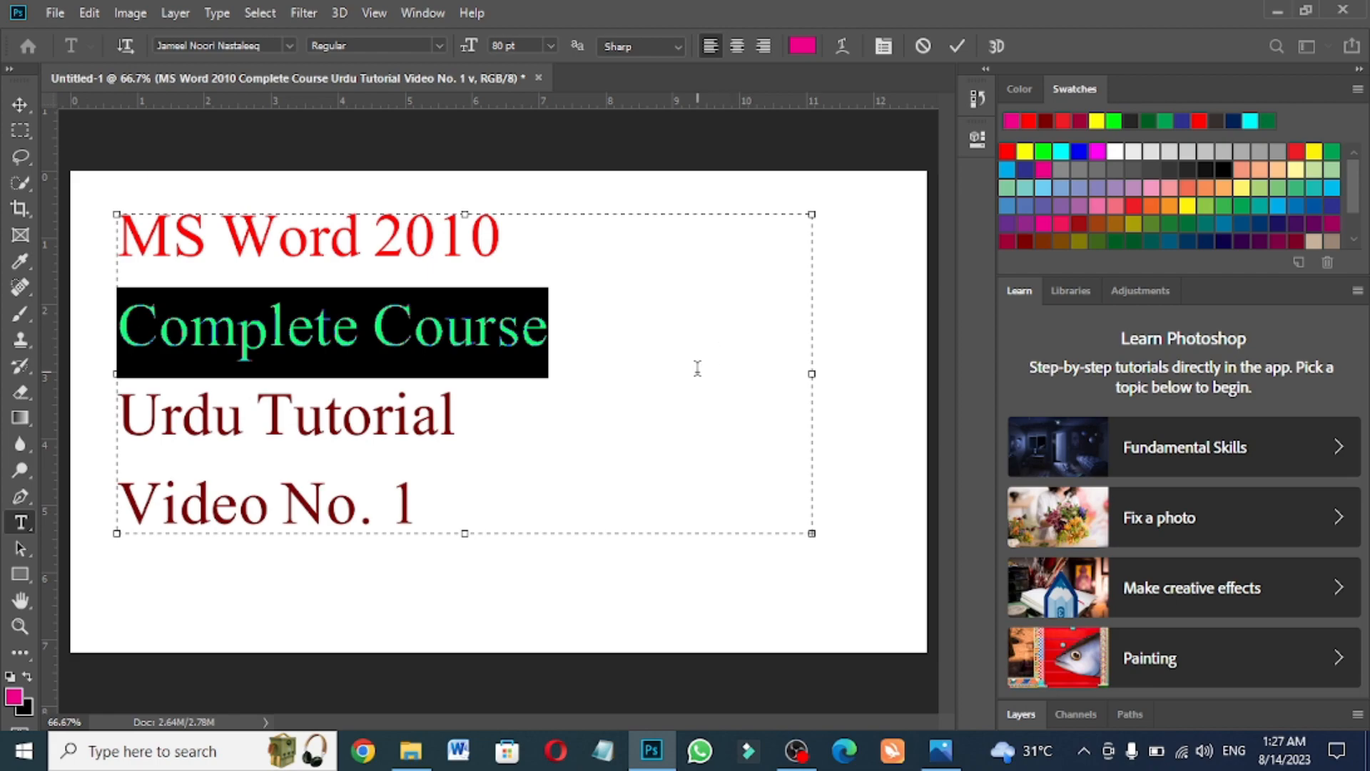
click(698, 367)
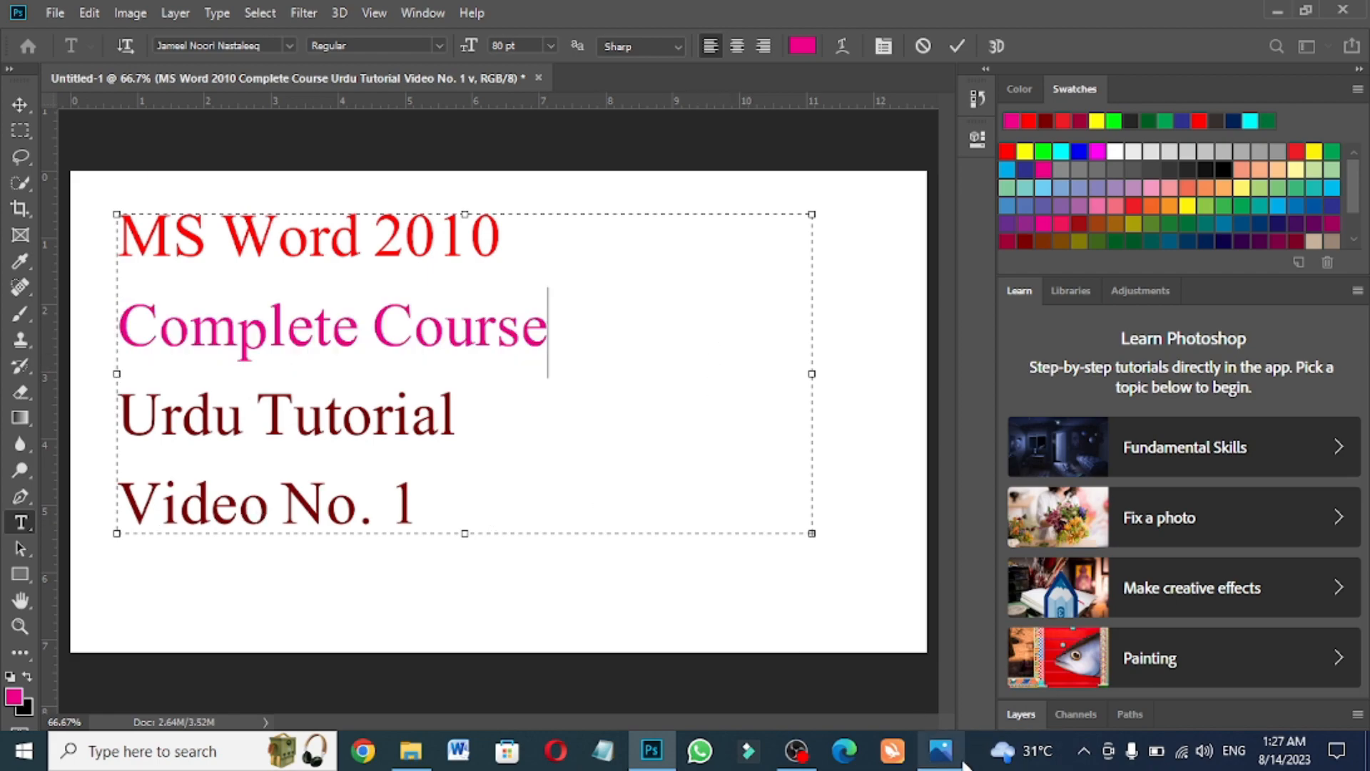
Check the third line's colour in the reference thumbnail and recolour "Urdu Tutorial" with the dark blue swatch
click(942, 753)
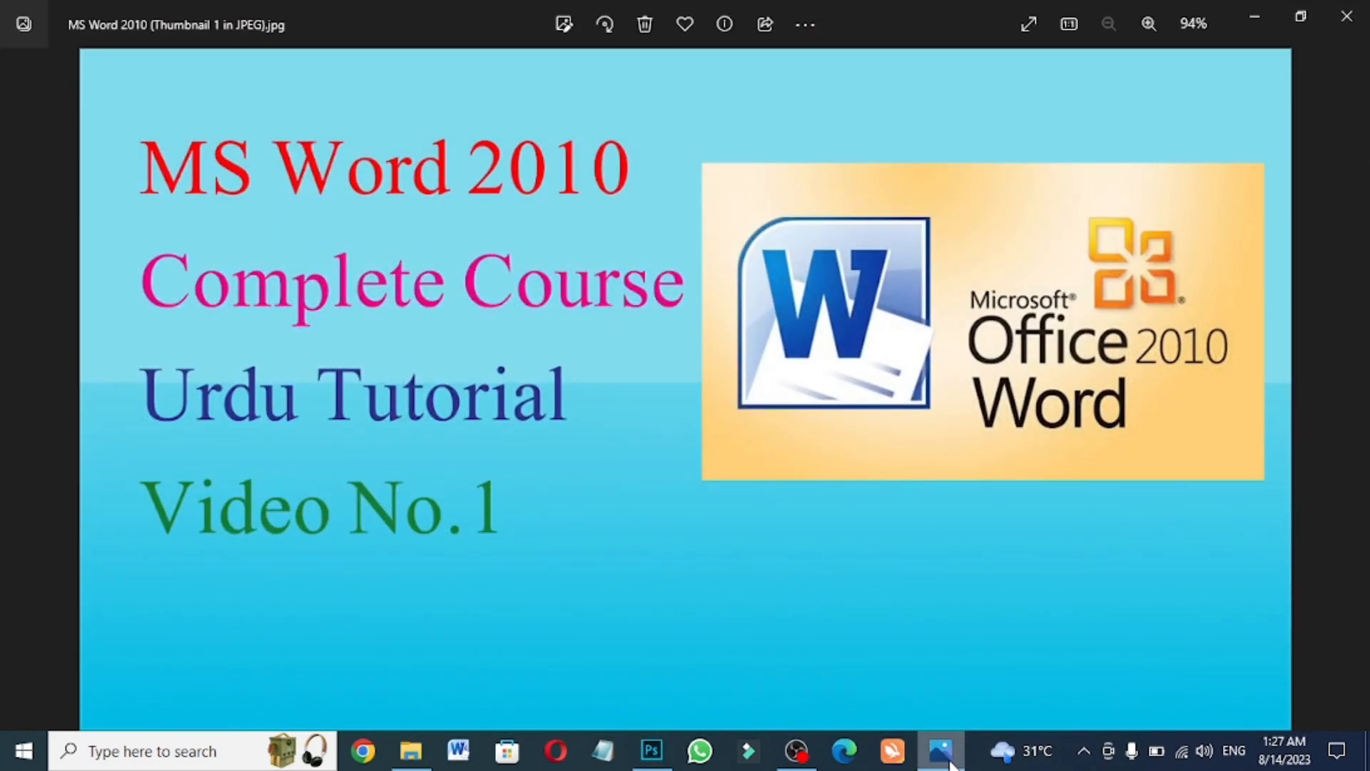
click(944, 753)
drag(117, 421, 575, 435)
click(949, 757)
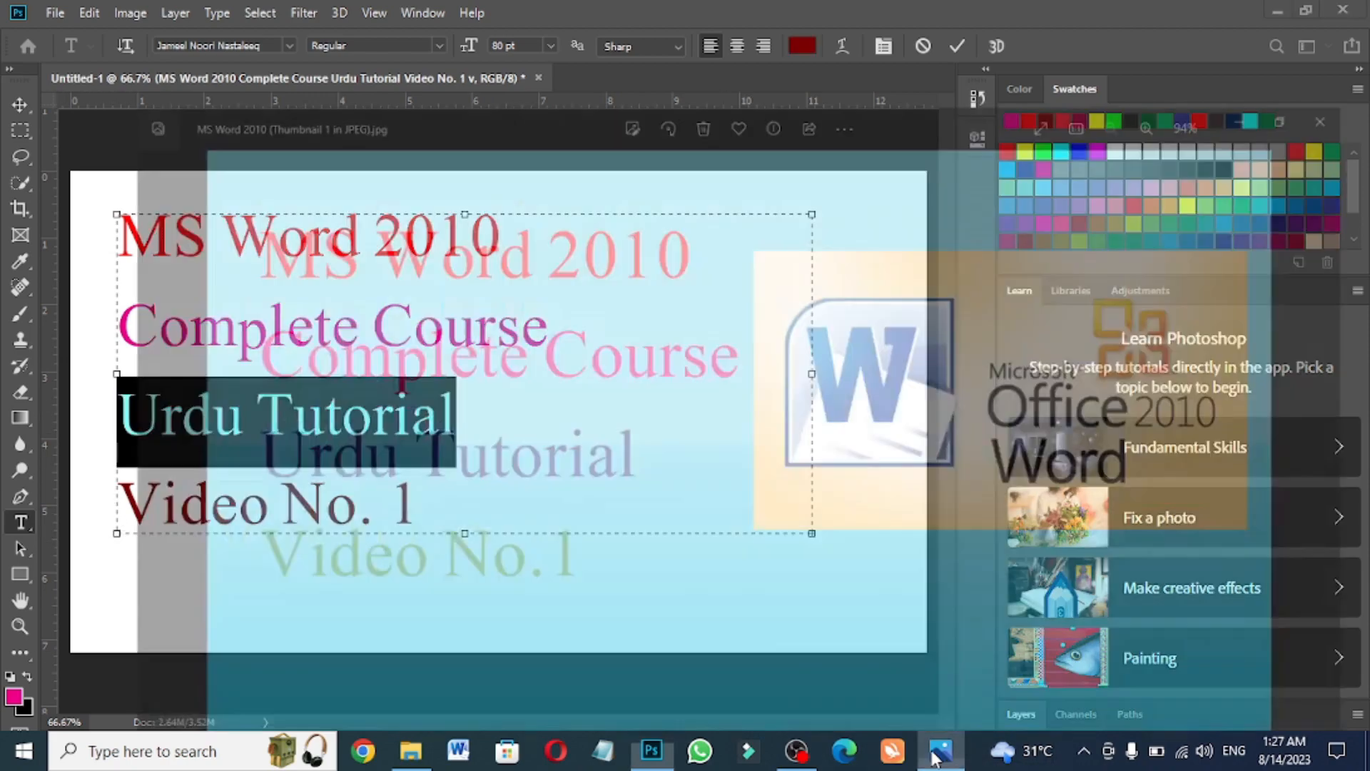
click(937, 756)
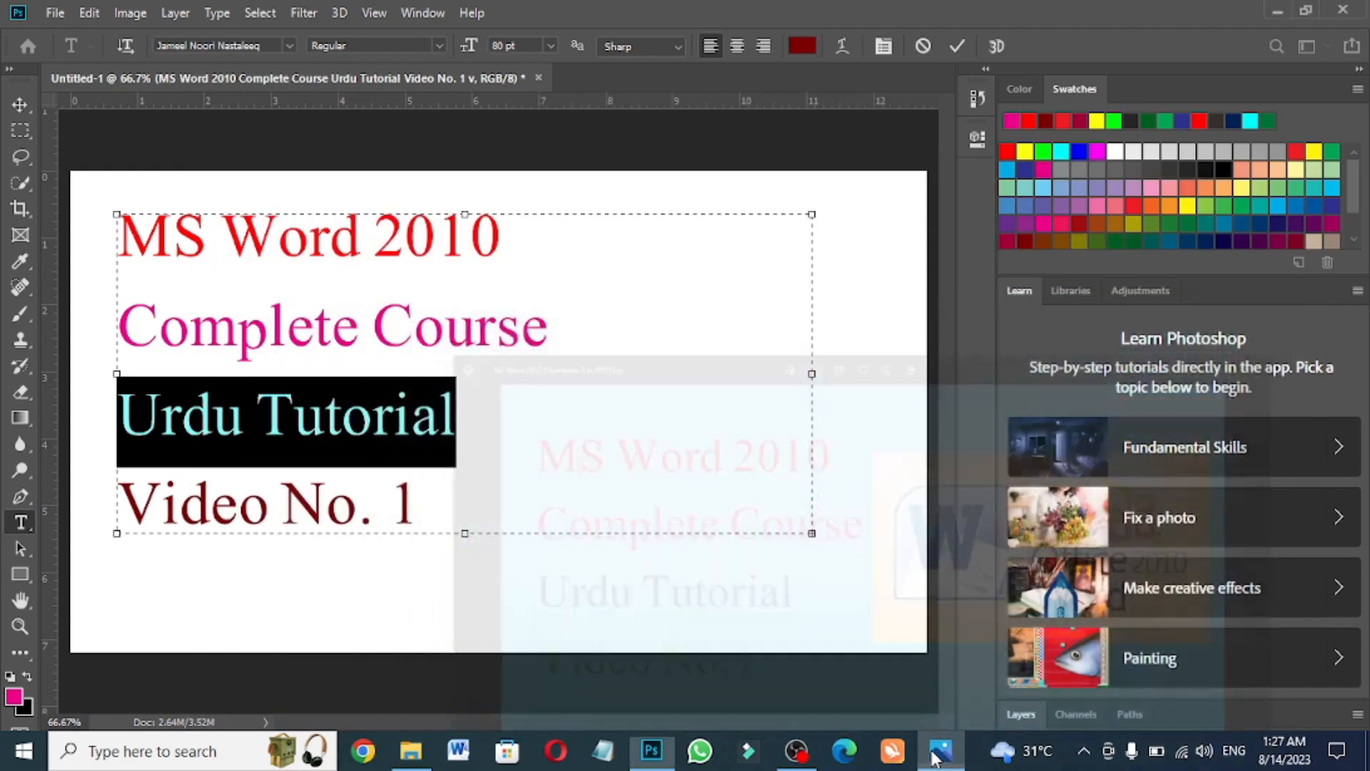
click(693, 486)
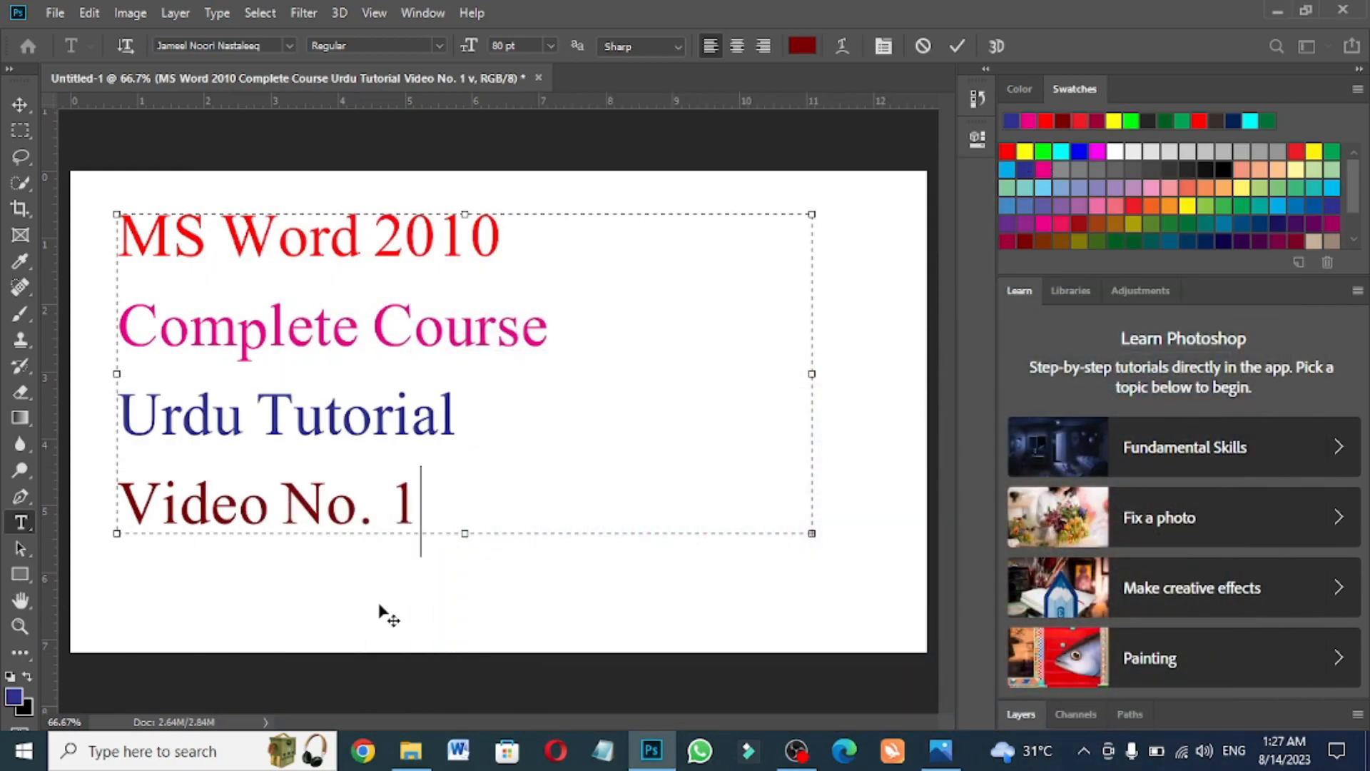
Check the fourth line's colour in the reference thumbnail, recolour "Video No. 1" with a dark green swatch and commit the text edit
click(941, 751)
click(942, 751)
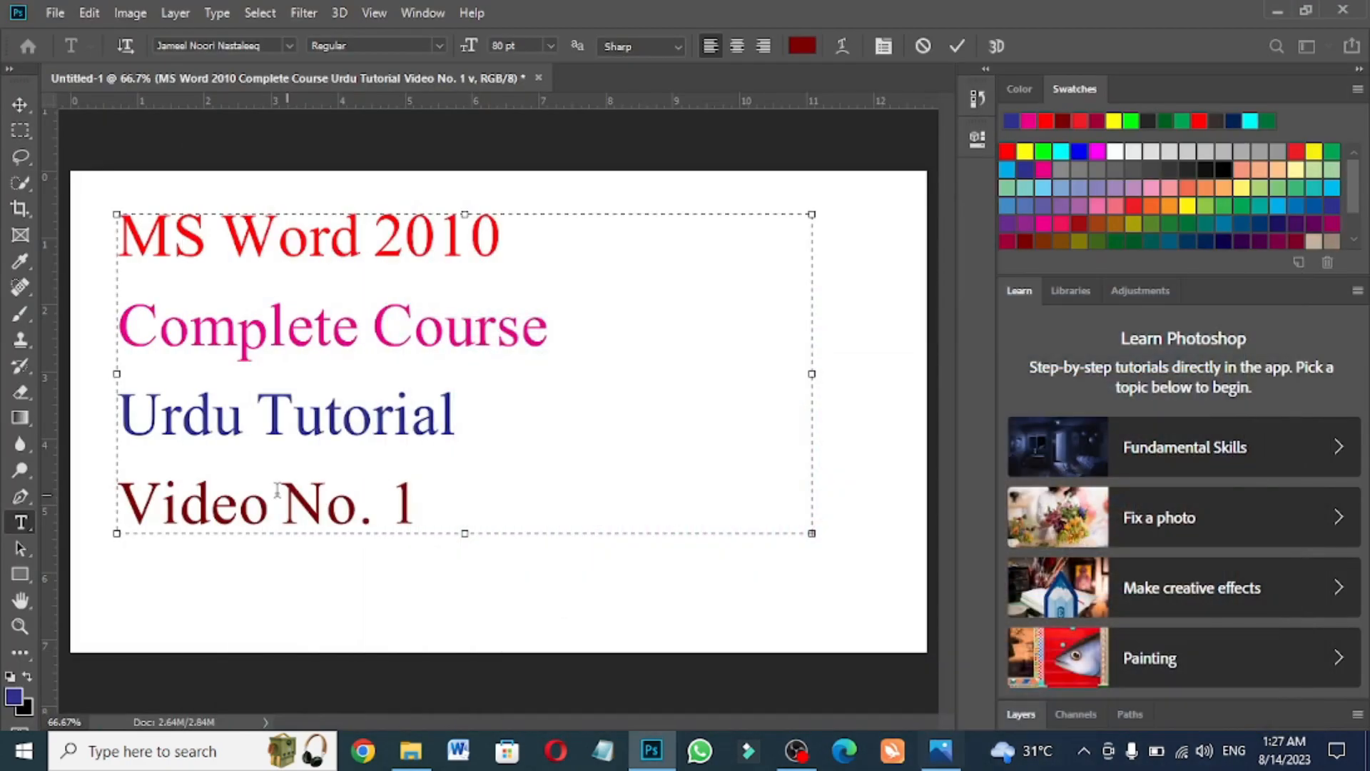
drag(123, 498, 542, 516)
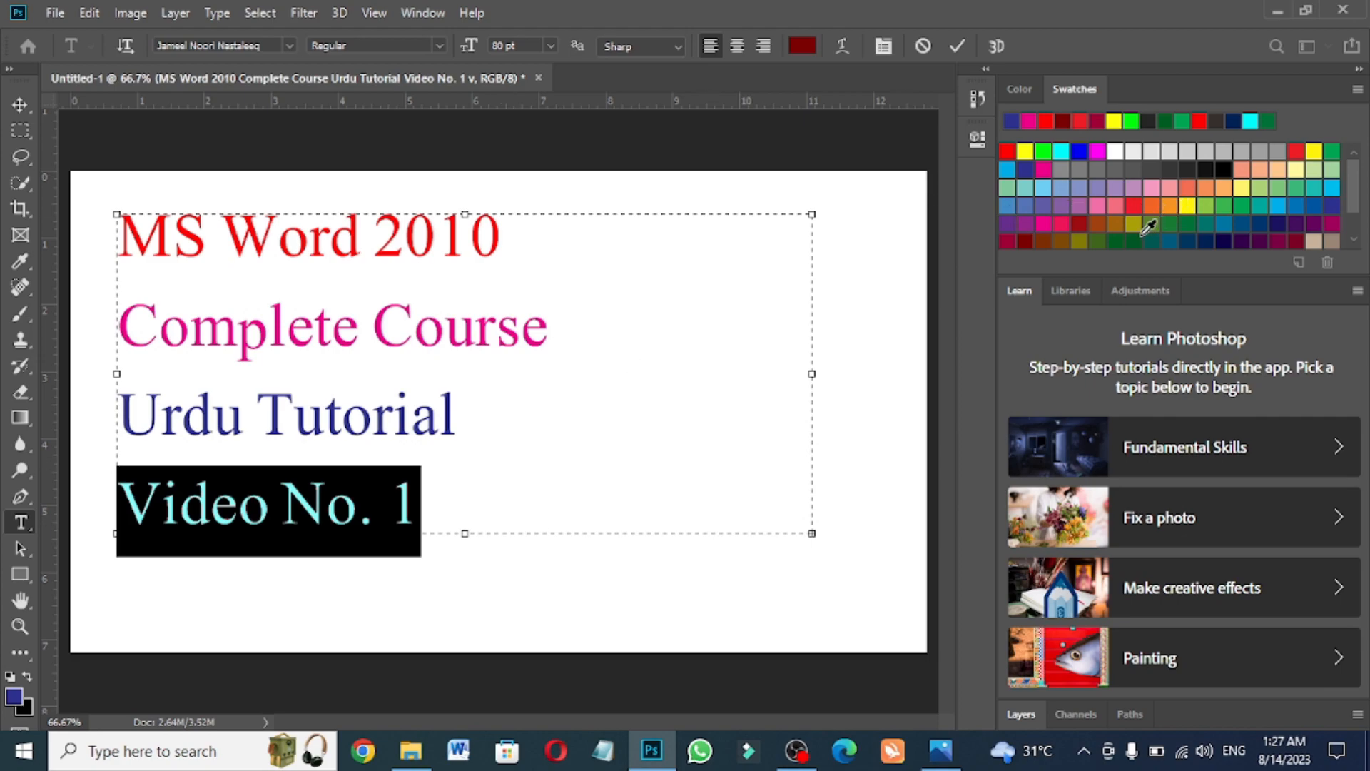
click(1142, 233)
click(622, 404)
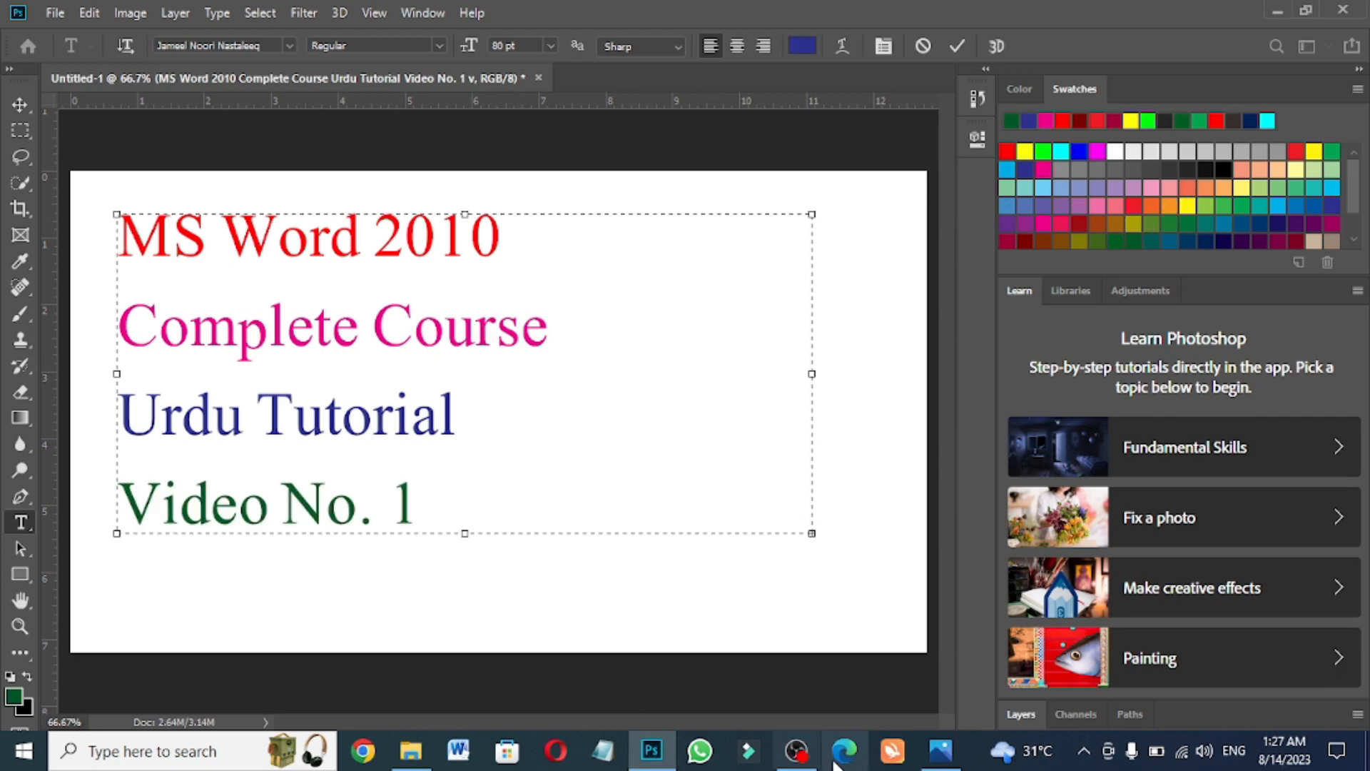
click(937, 760)
click(941, 751)
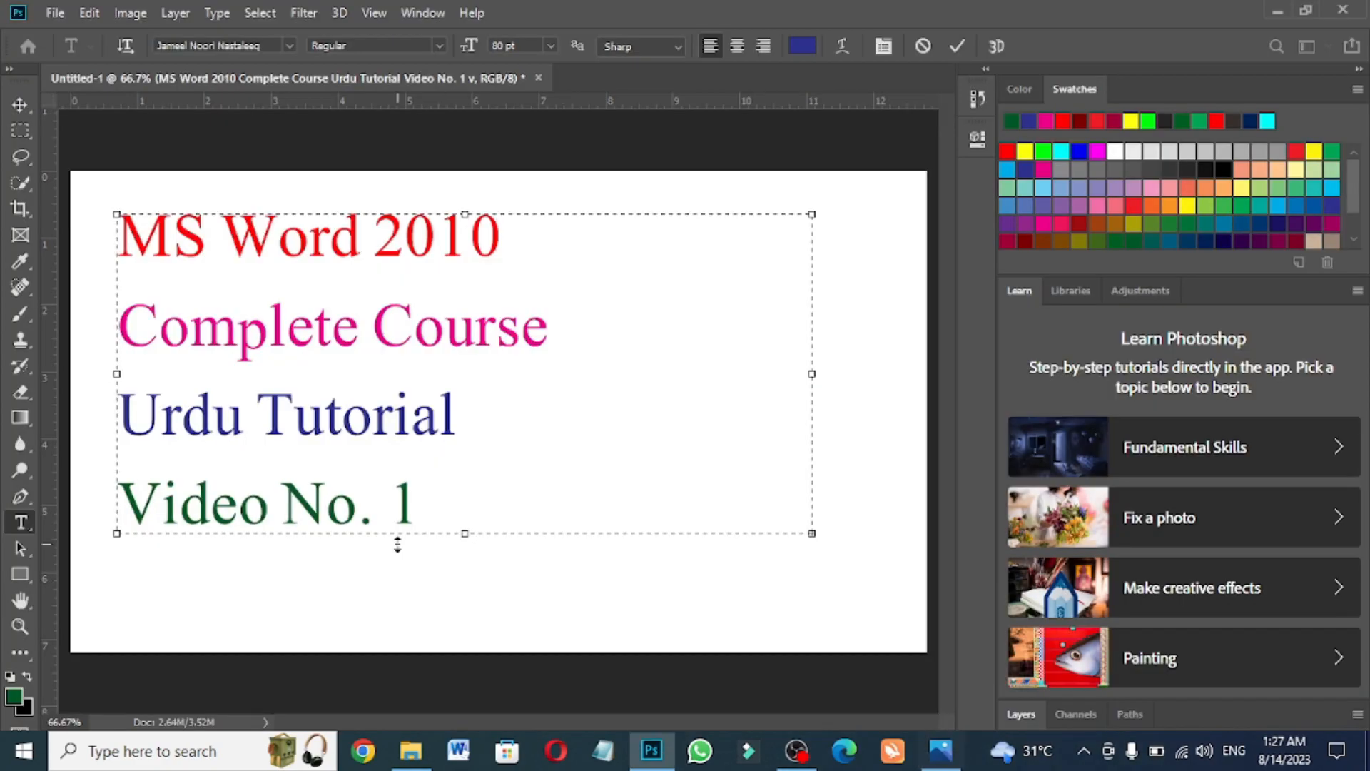
drag(421, 512, 72, 494)
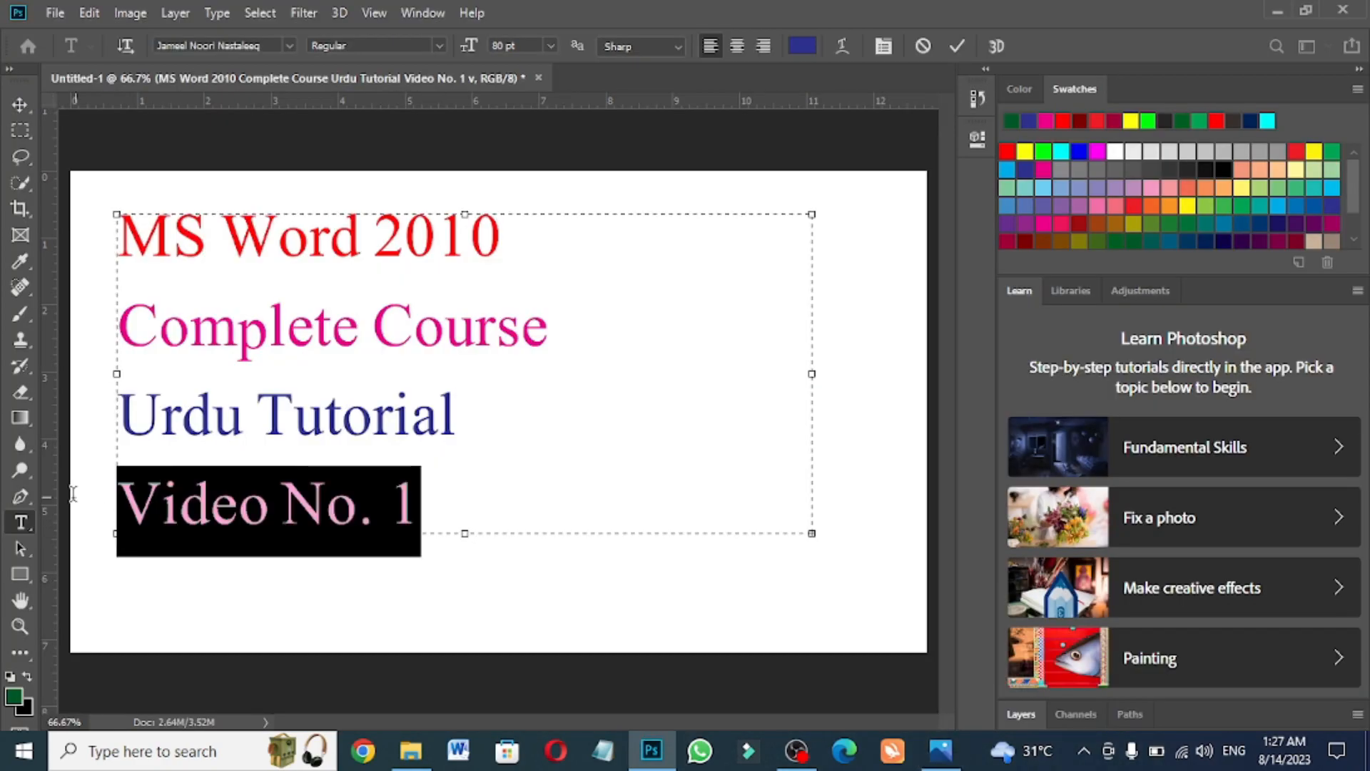
click(534, 469)
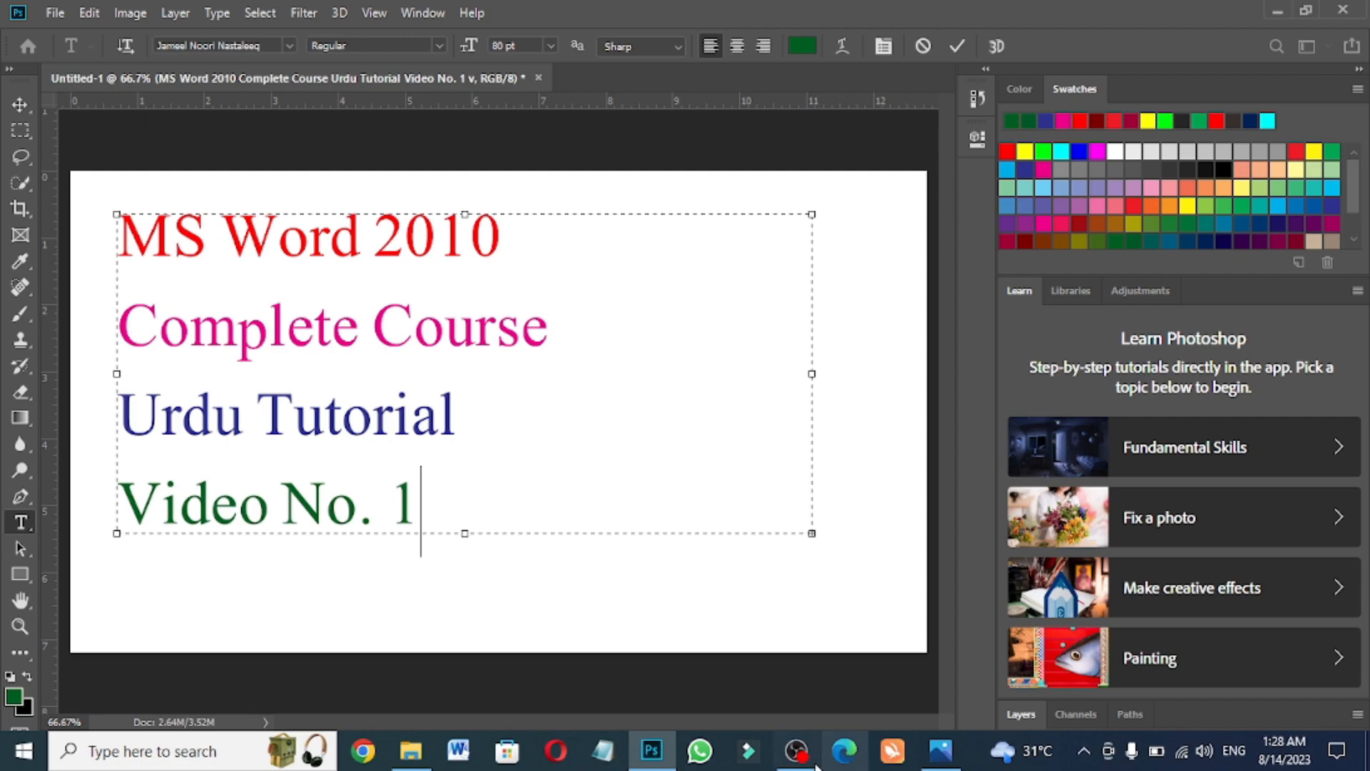
click(20, 104)
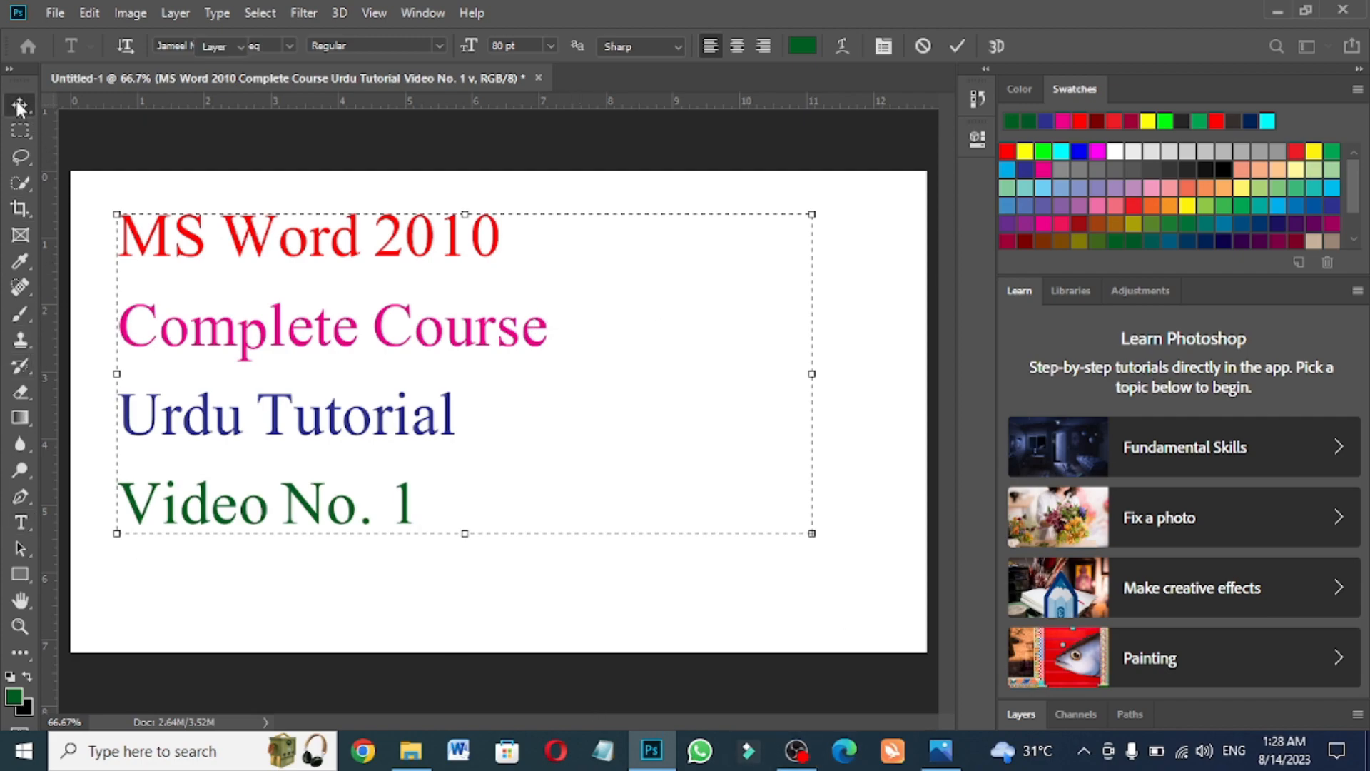
click(437, 632)
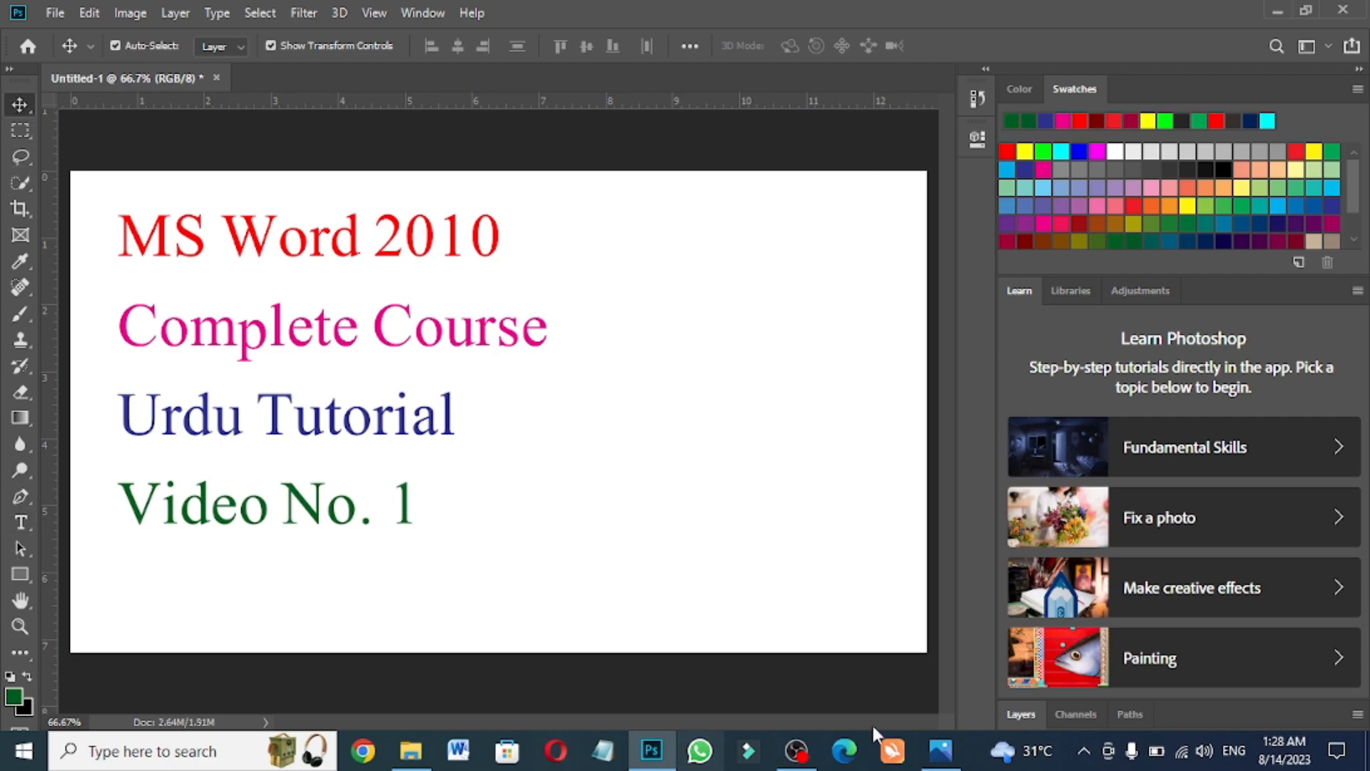
Place the Microsoft-Word-2010-Free-Download image from New Volume (E:) in the thumbnail and scale it to about 75% beside the text
click(405, 755)
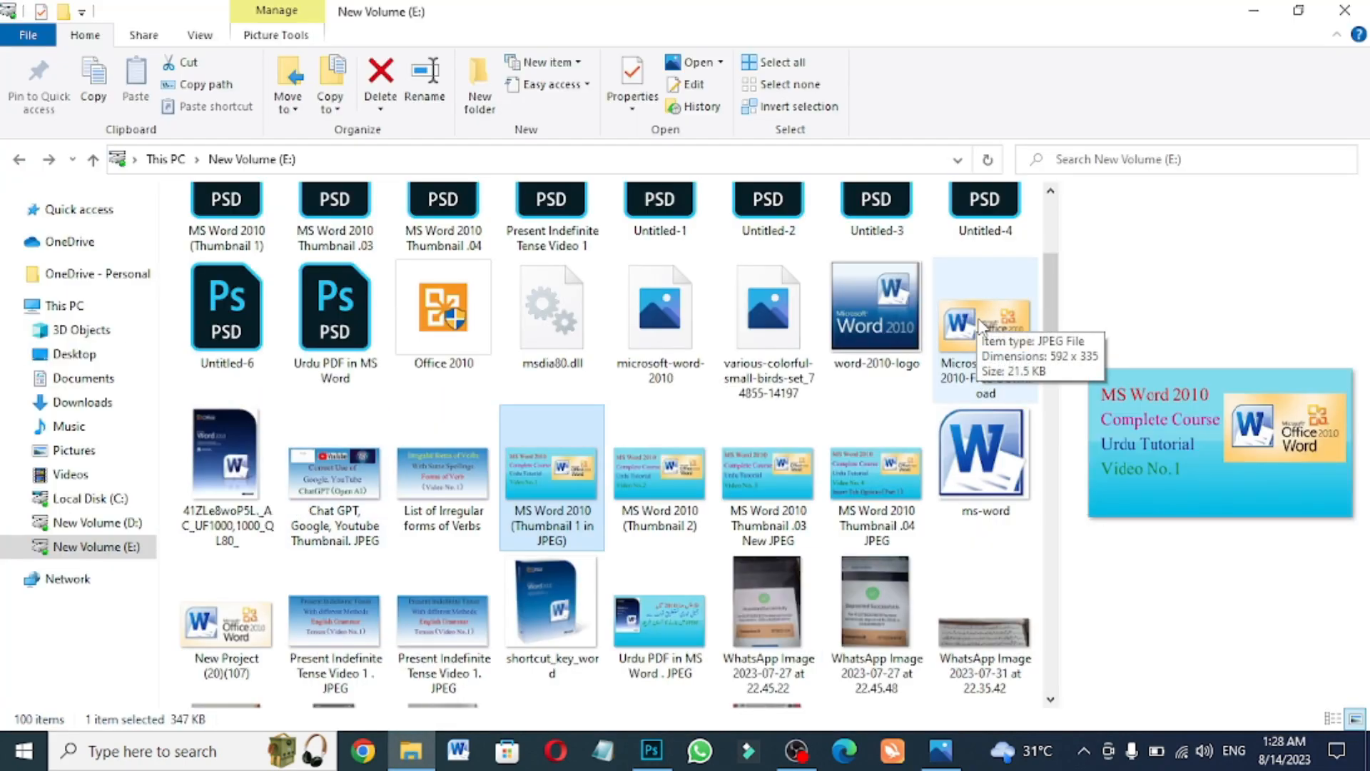
drag(982, 325, 820, 378)
drag(908, 486, 807, 428)
drag(577, 330, 648, 339)
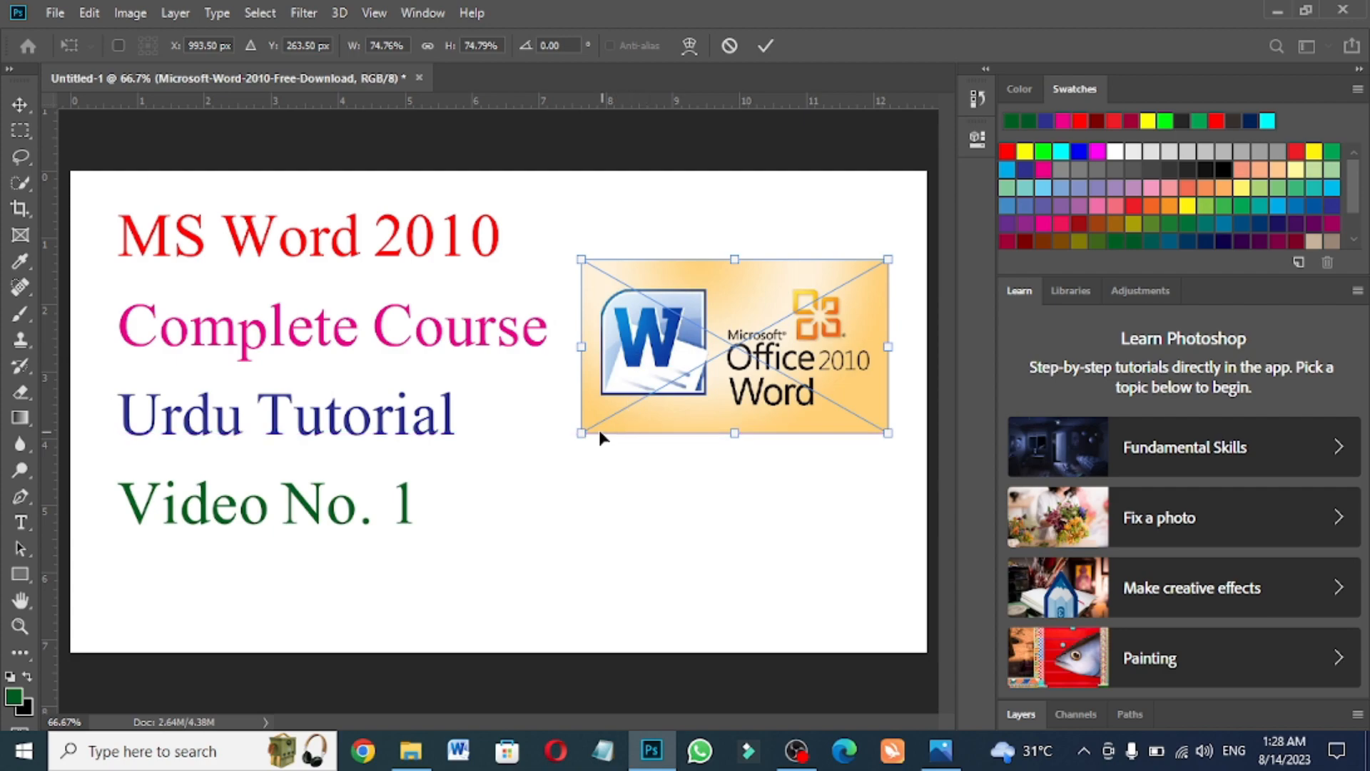
Enlarge the placed Word logo to fill the space beside the text, commit its placement and show the layer list
drag(579, 433, 535, 459)
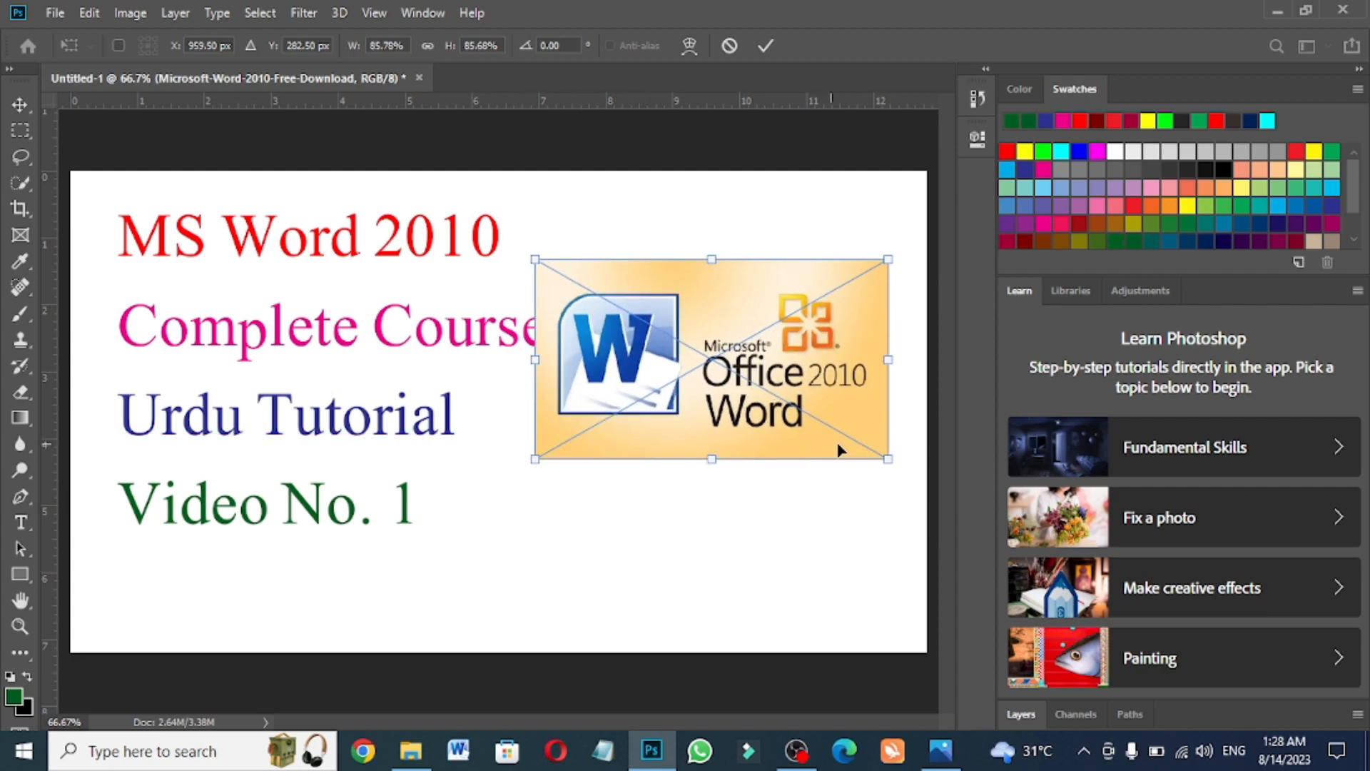
drag(891, 467, 894, 471)
drag(765, 433, 775, 404)
key(Return)
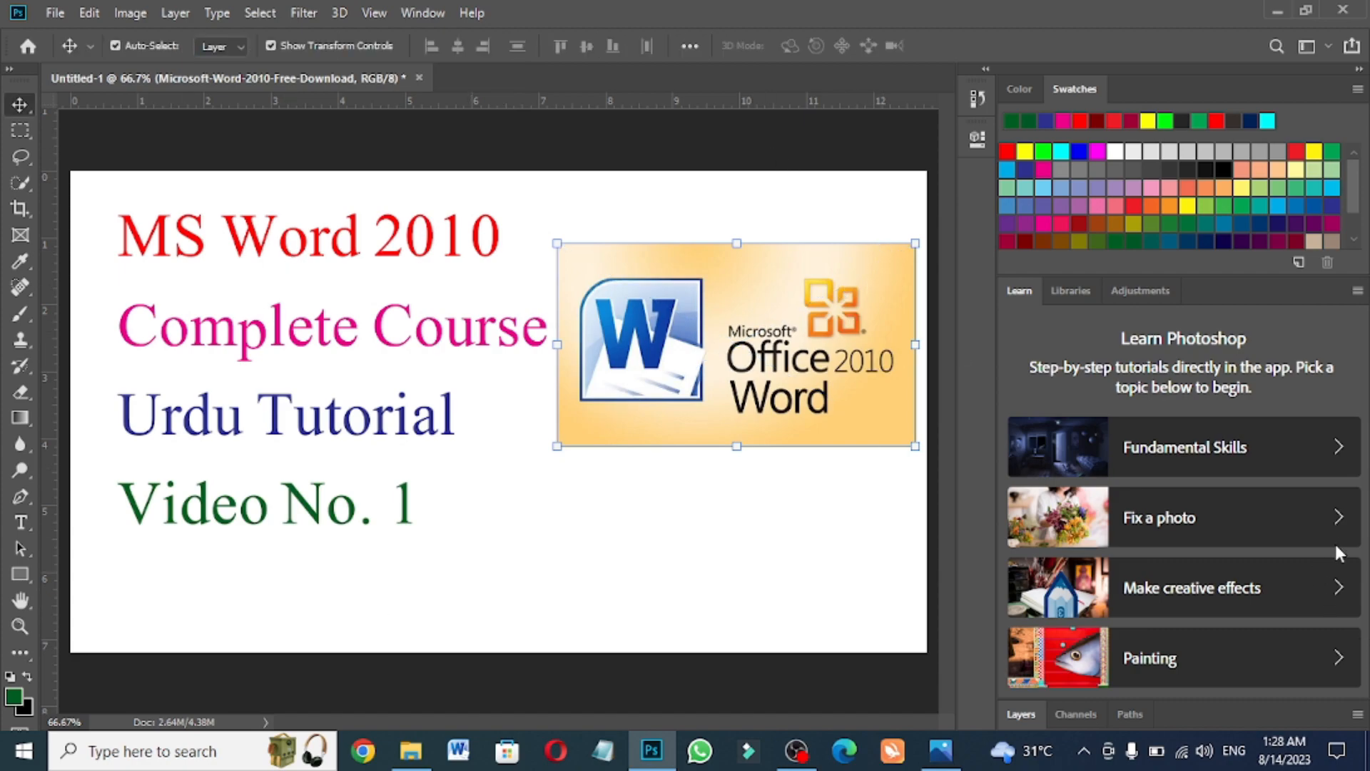
click(1023, 717)
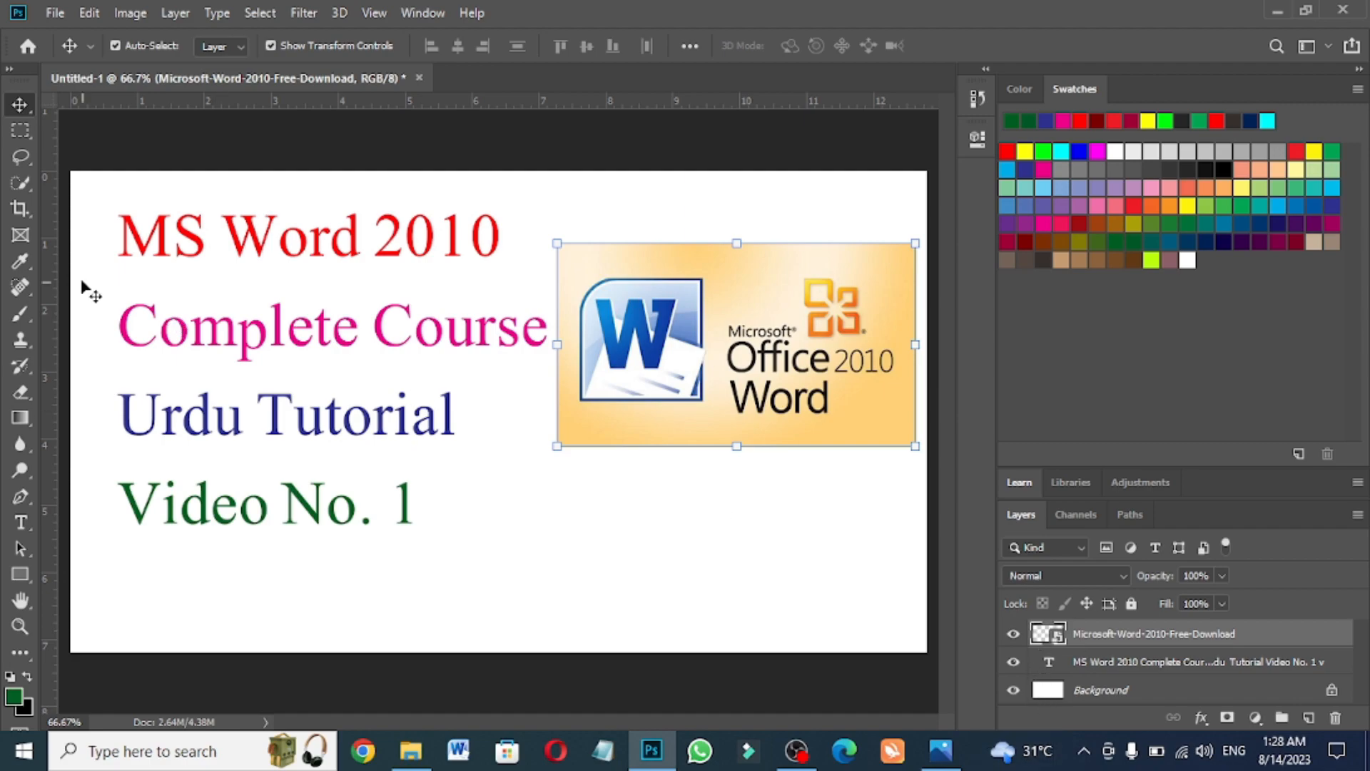
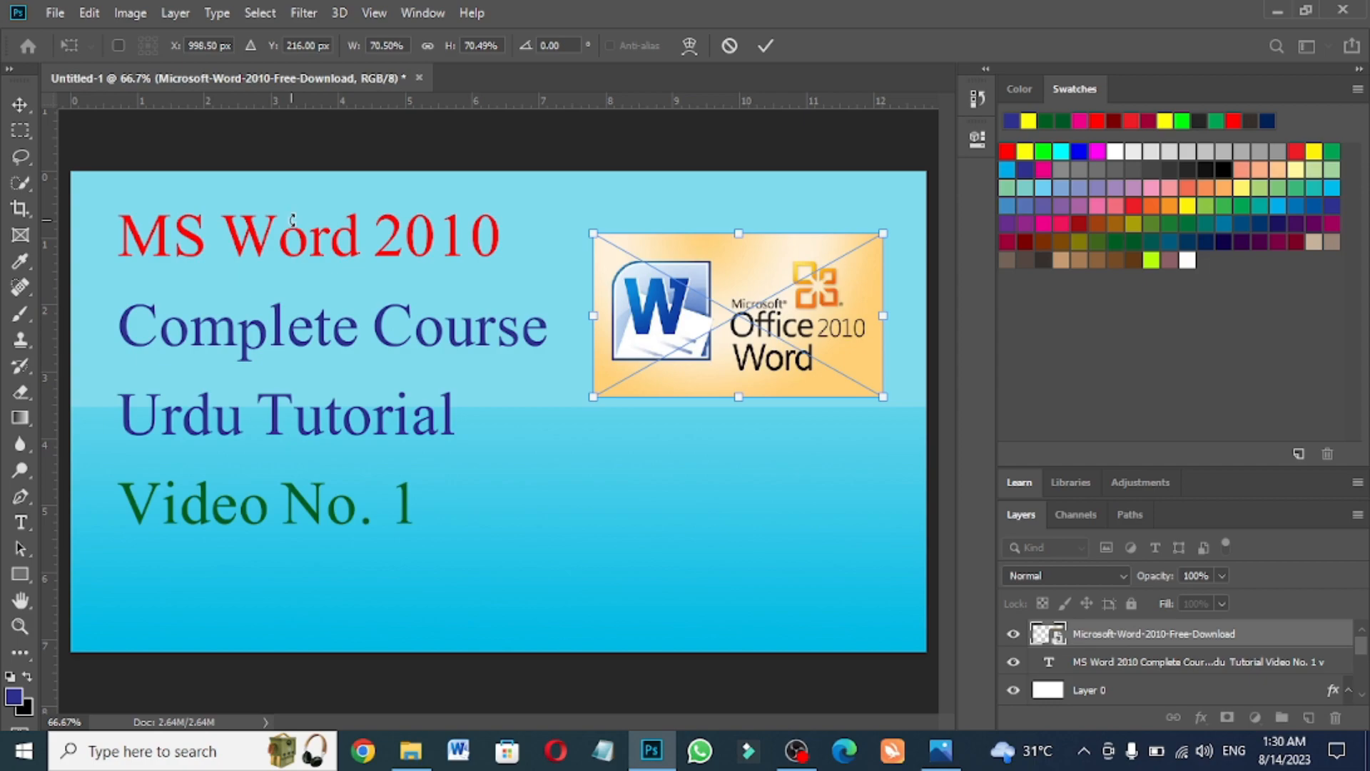
key(ctrl+s)
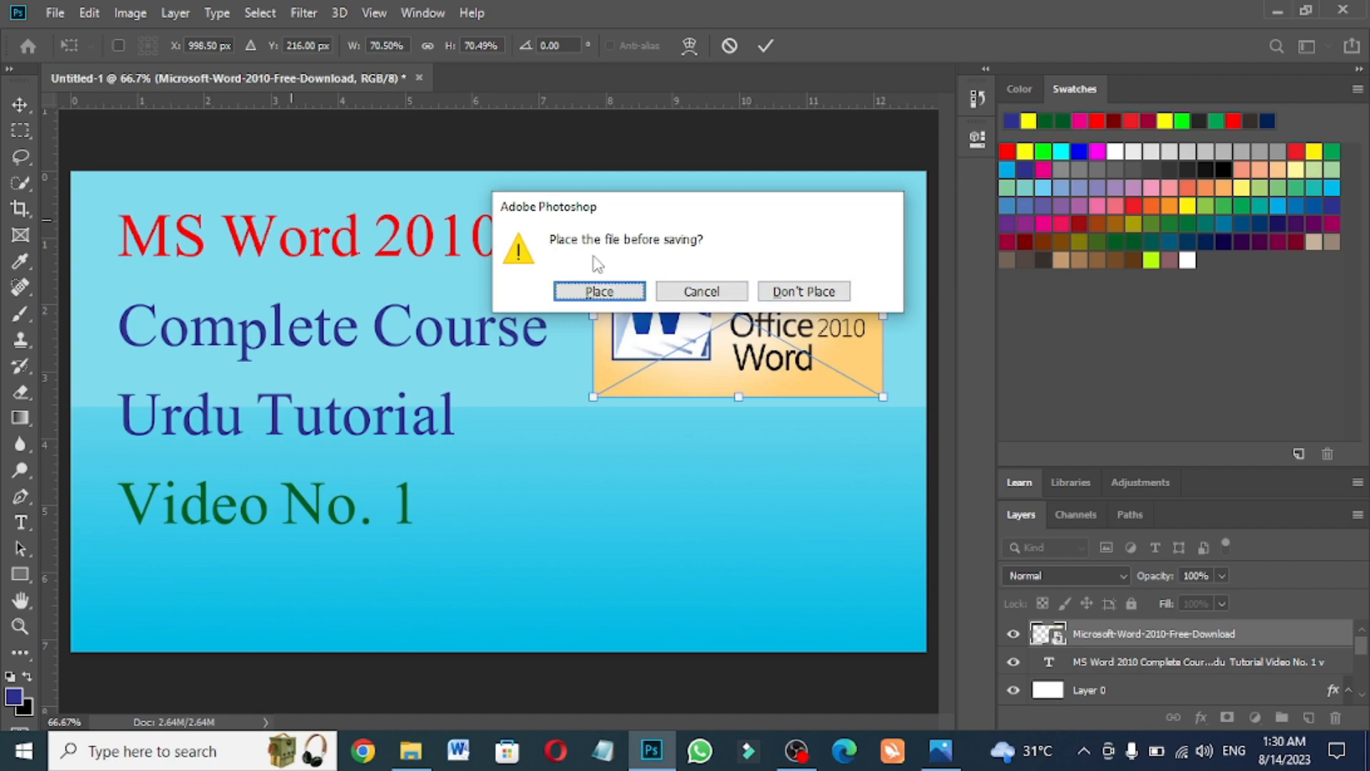
click(703, 293)
click(54, 13)
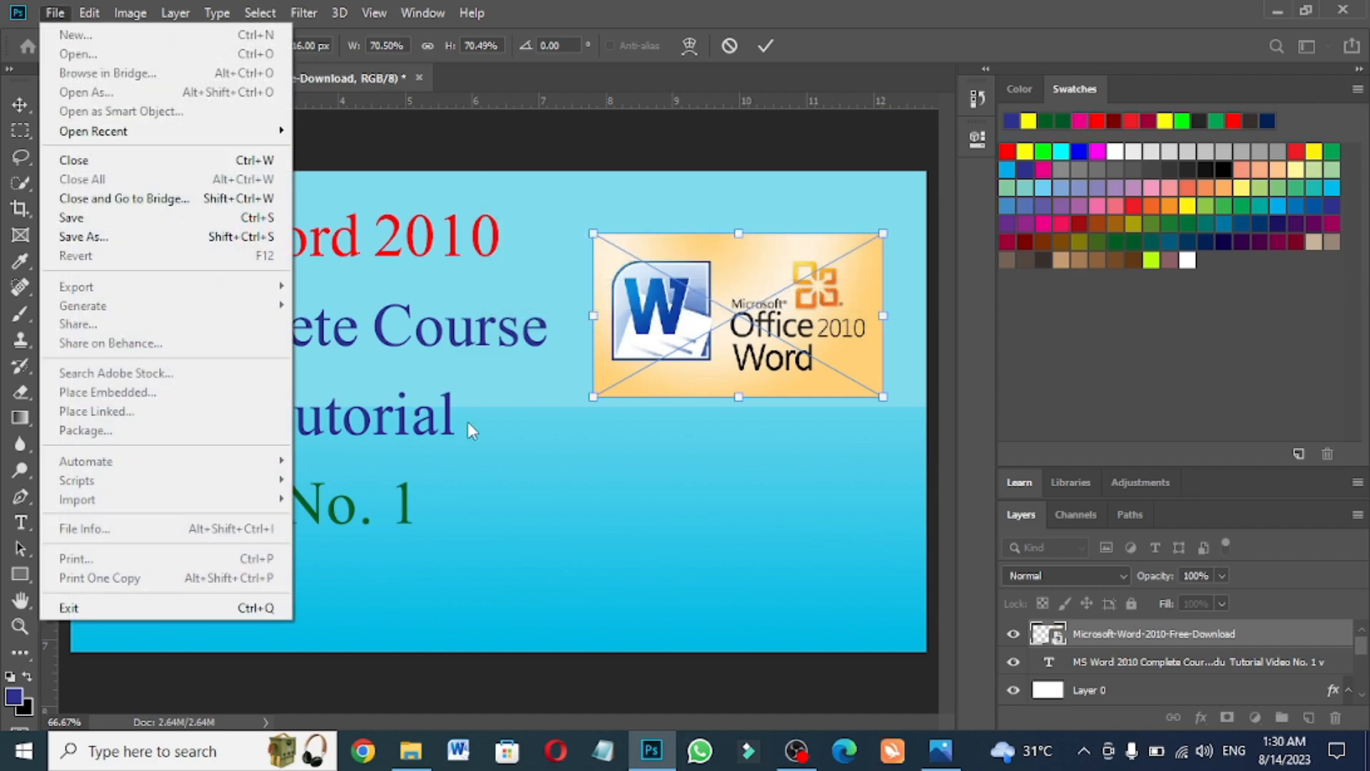
click(615, 441)
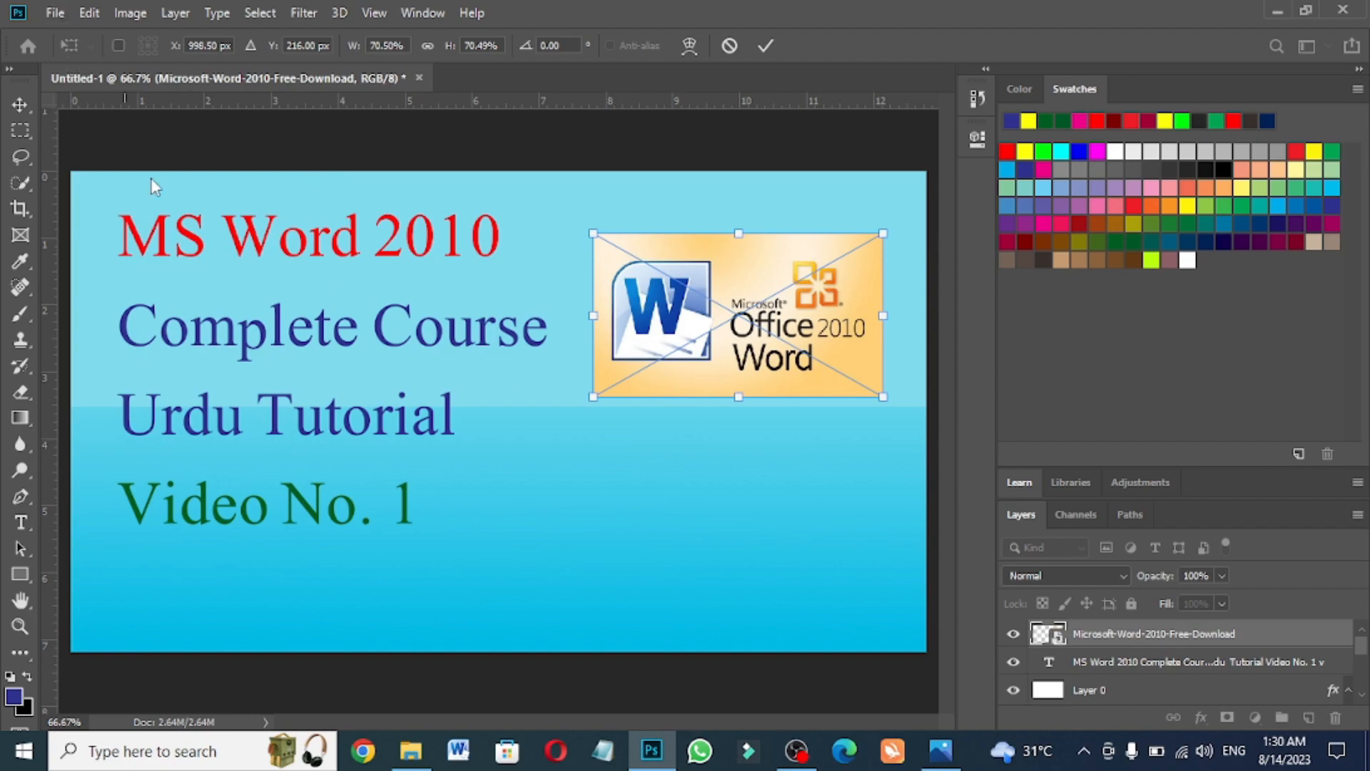
Commit the logo's transform, deselect it and save the thumbnail to New Volume (E:) as "new 123" in Photoshop PSD format
key(Return)
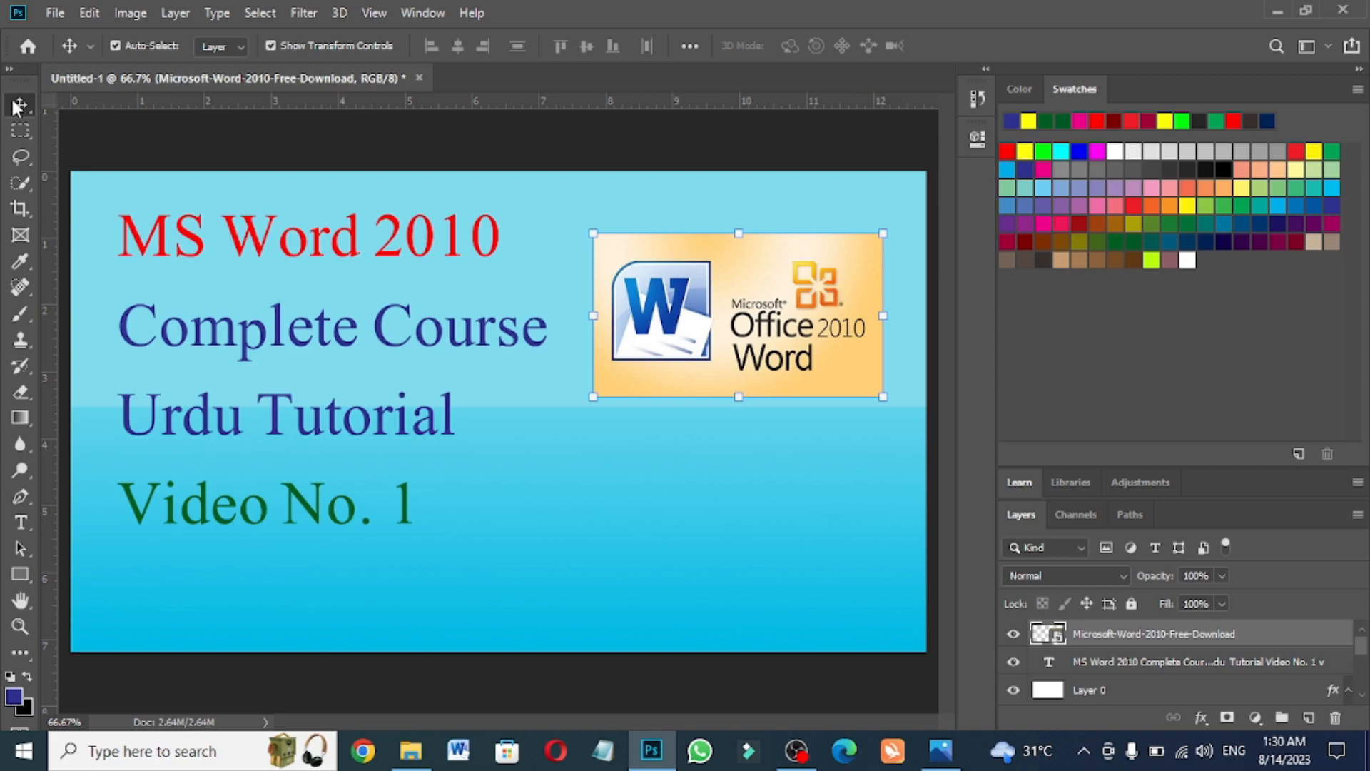
click(355, 682)
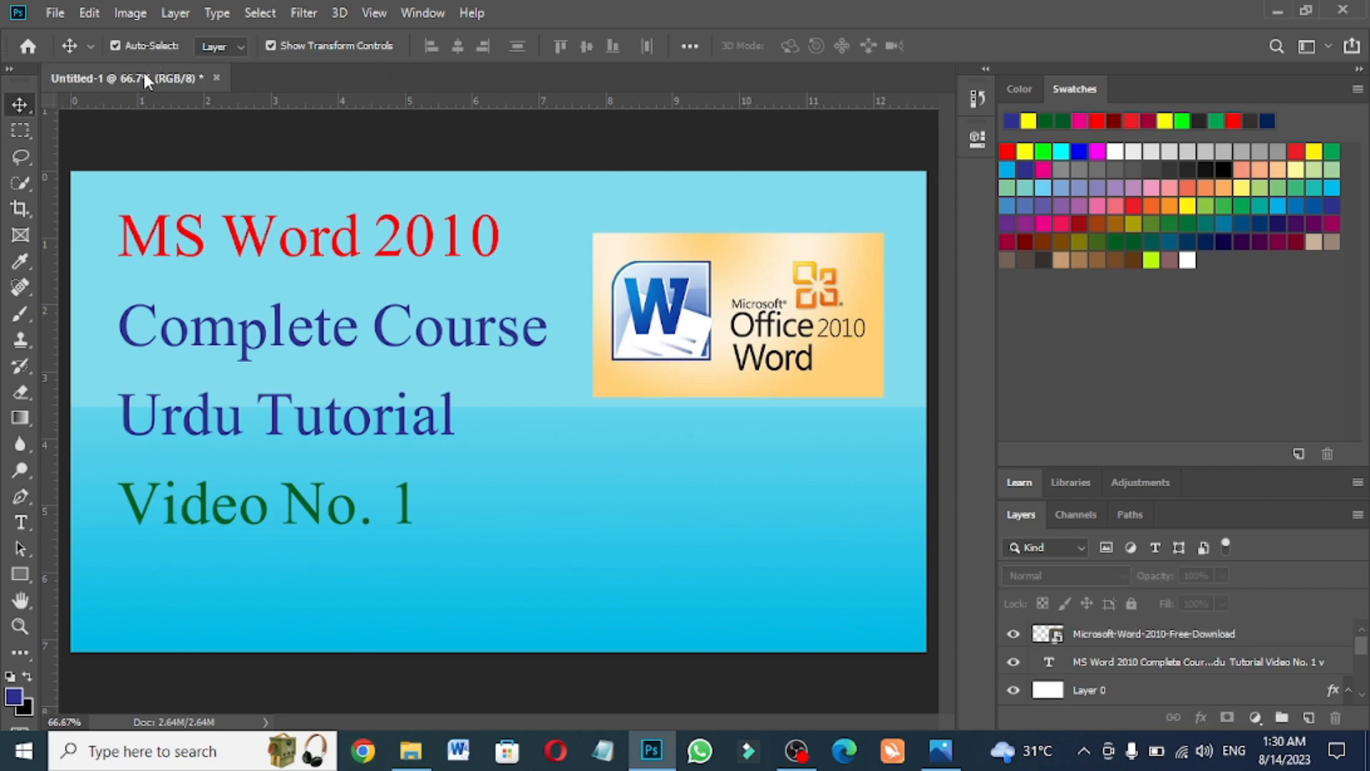
click(54, 13)
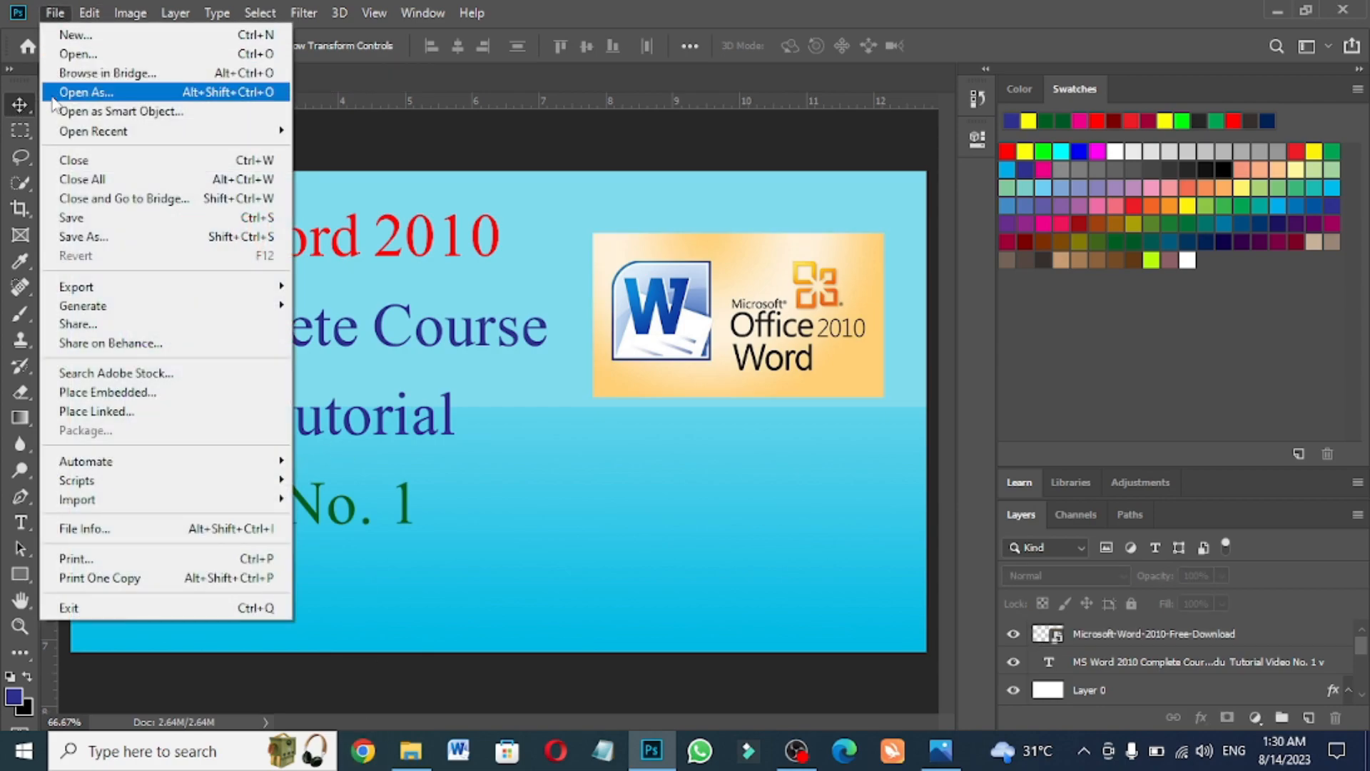
click(84, 217)
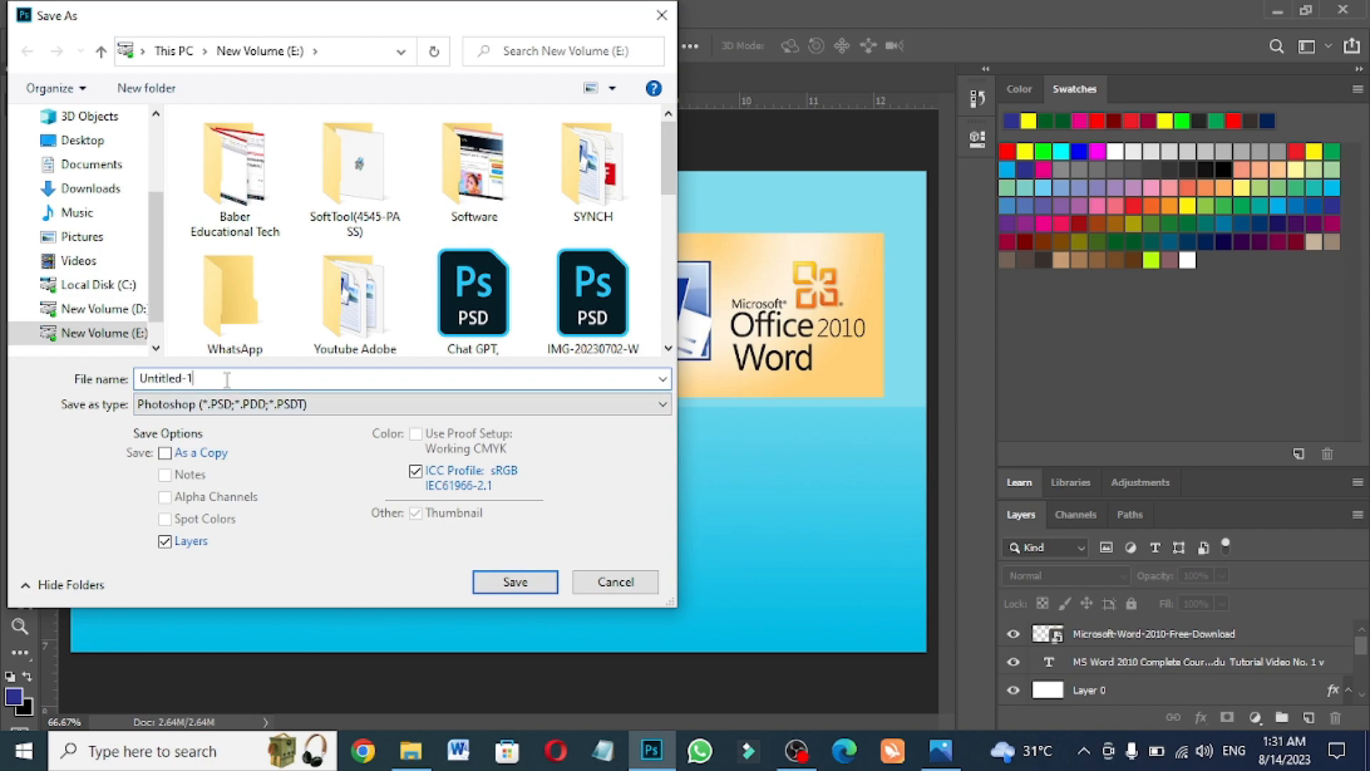
text(ne)
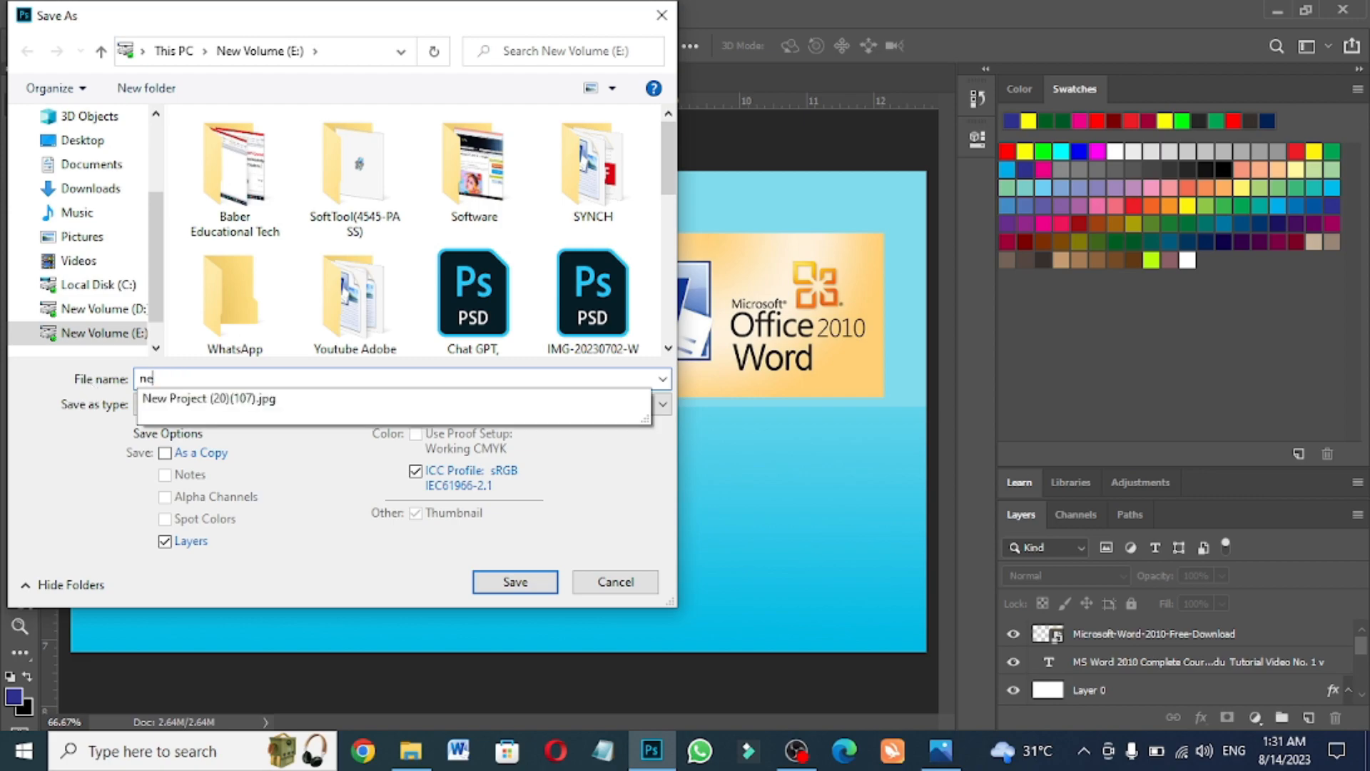
text(w 123)
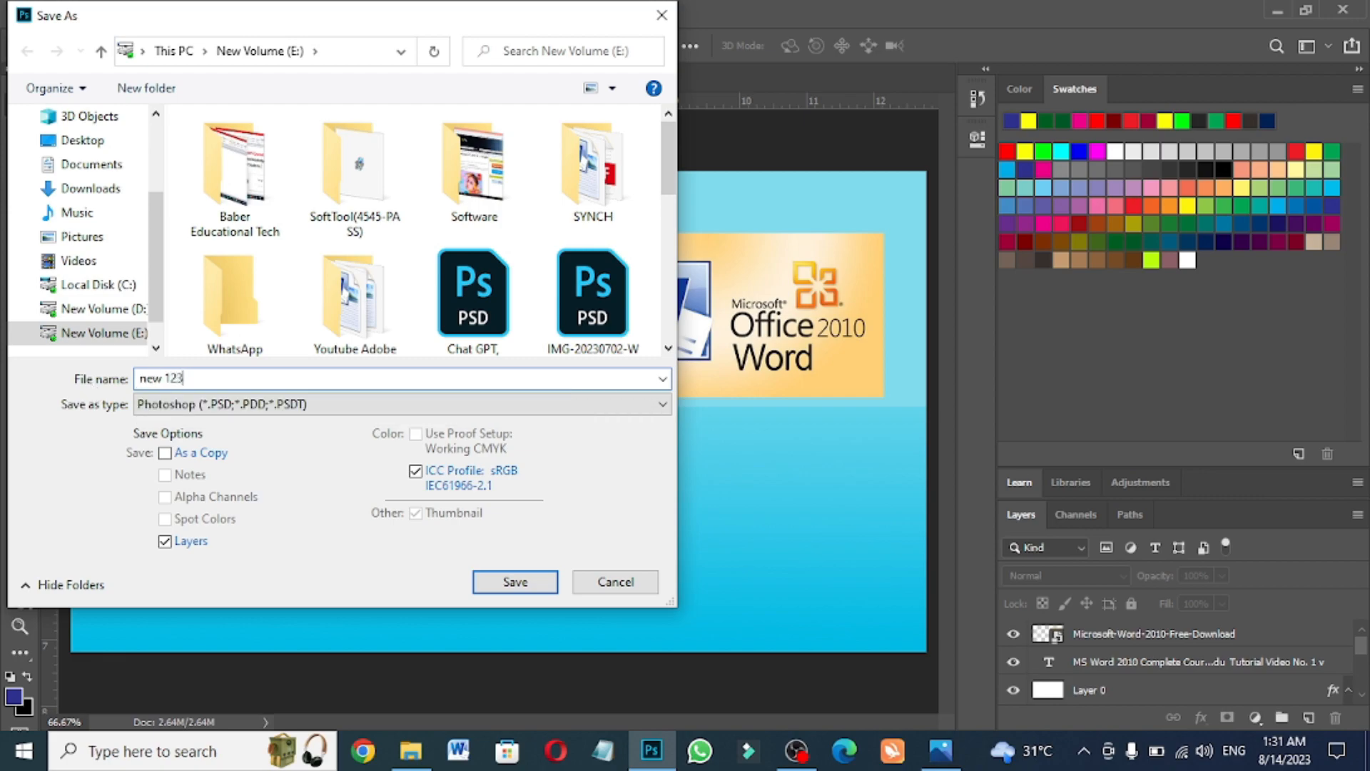
click(516, 581)
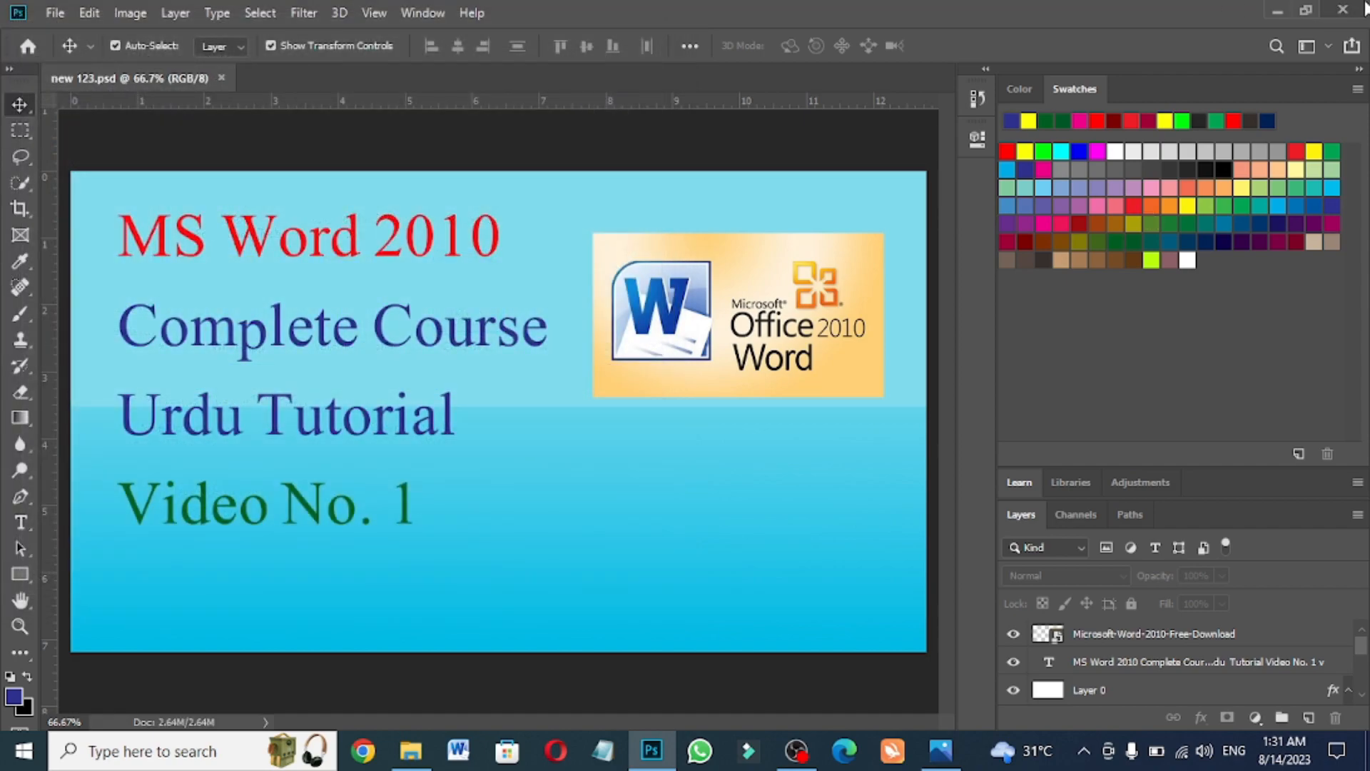
Close Photoshop and reopen the saved "new 123" PSD file from New Volume (E:) in File Explorer
click(1361, 8)
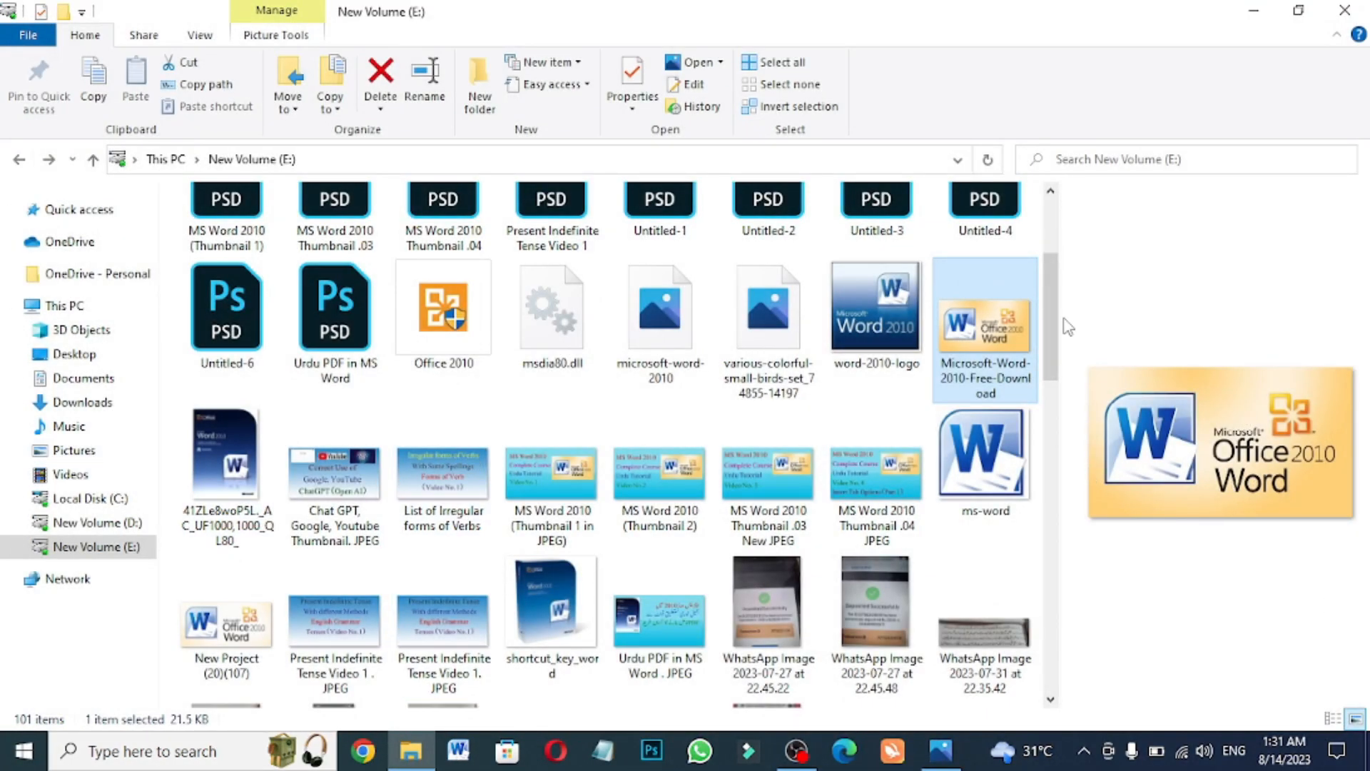
click(107, 551)
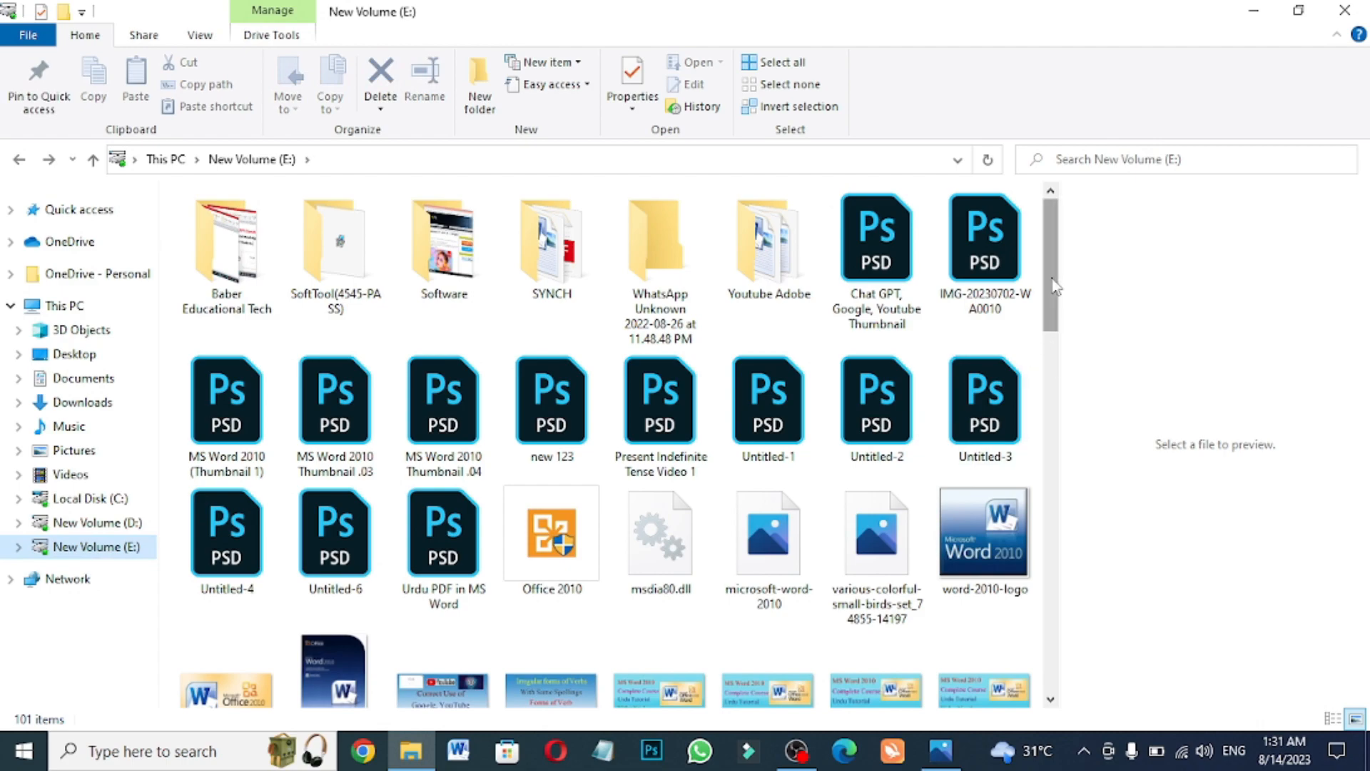
drag(1055, 287, 1108, 283)
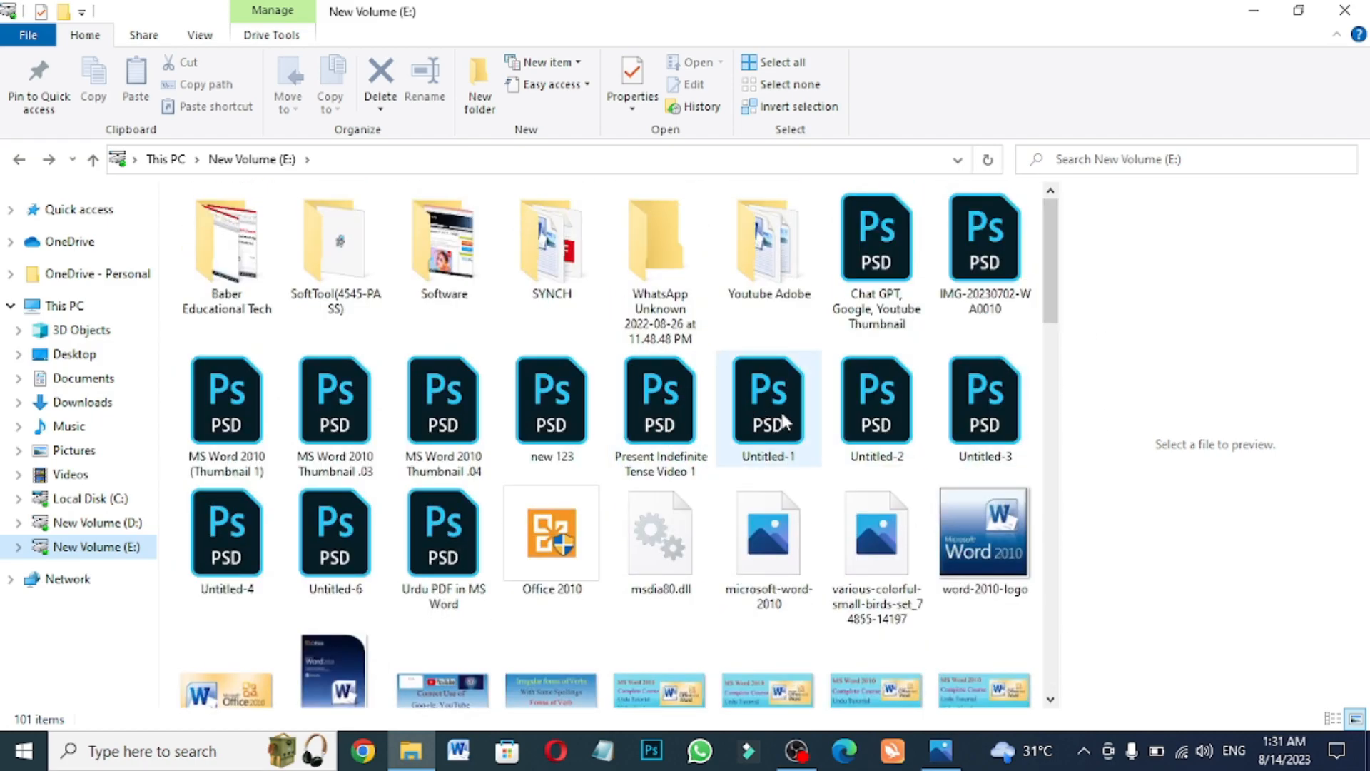
double_click(561, 424)
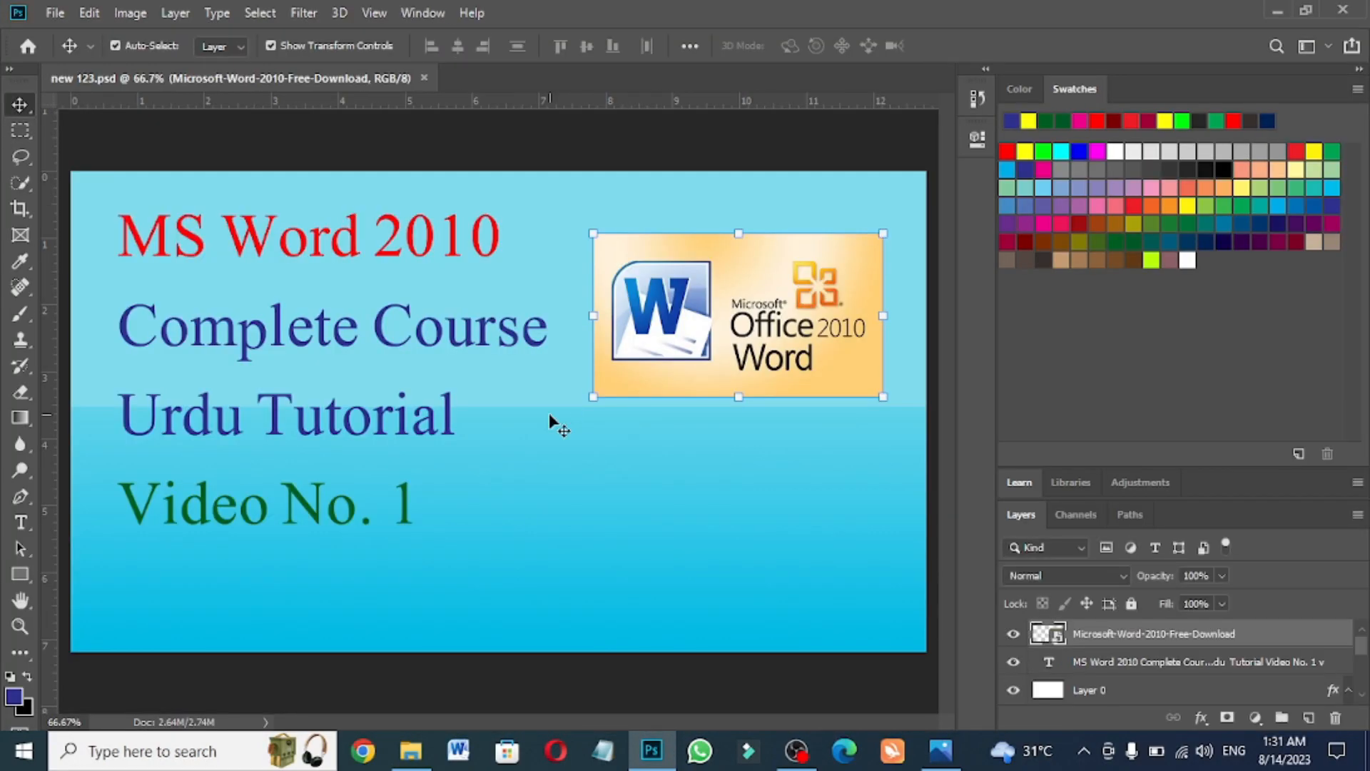
click(634, 690)
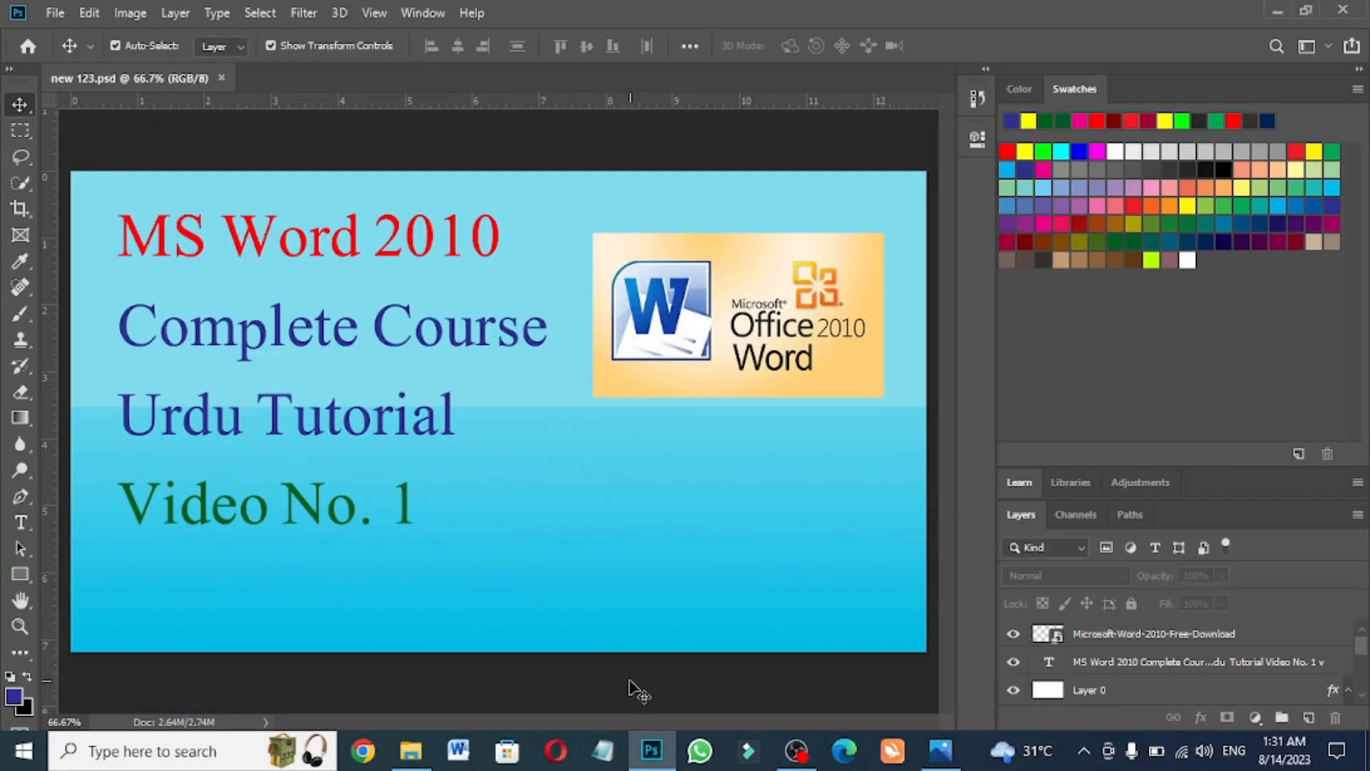
Enlarge the Word logo to about 81.5%, shift it slightly back towards the text, commit the transform and deselect it
click(53, 13)
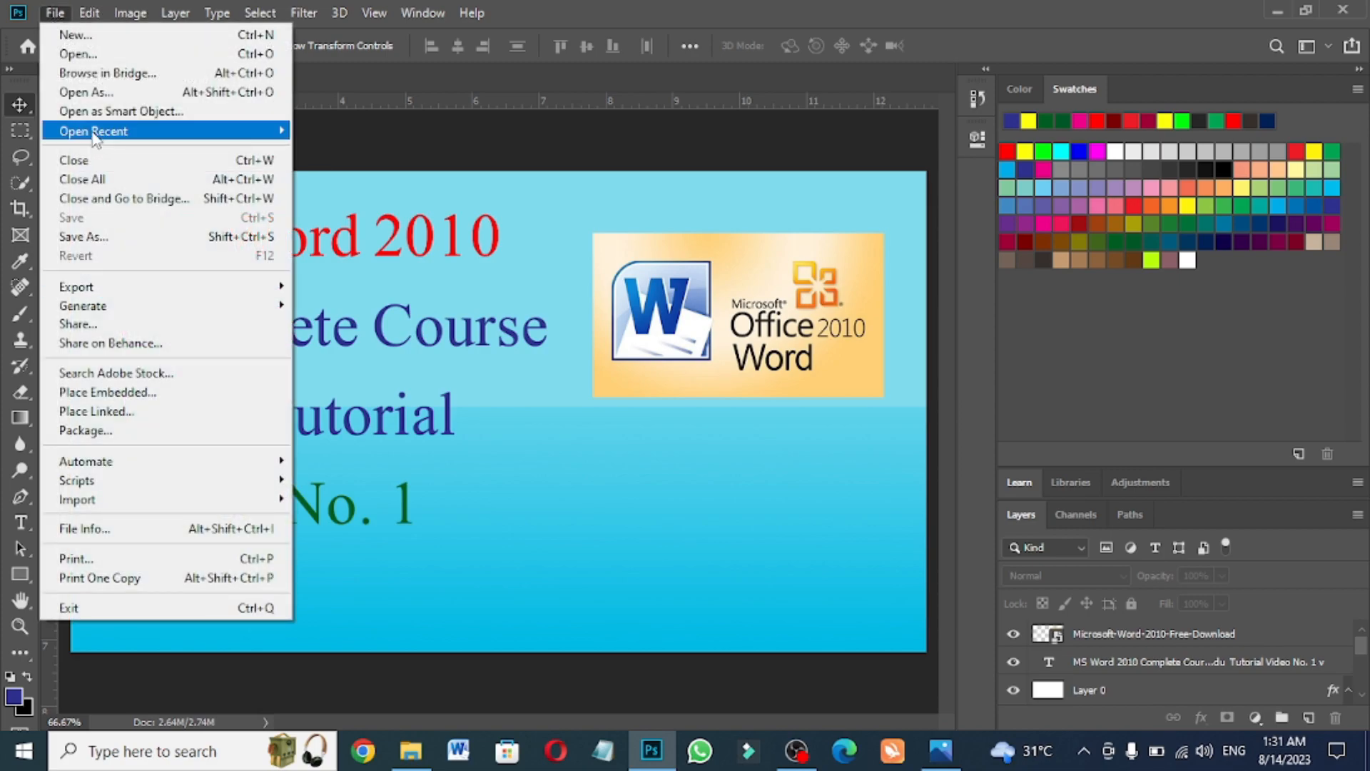
click(735, 318)
click(729, 343)
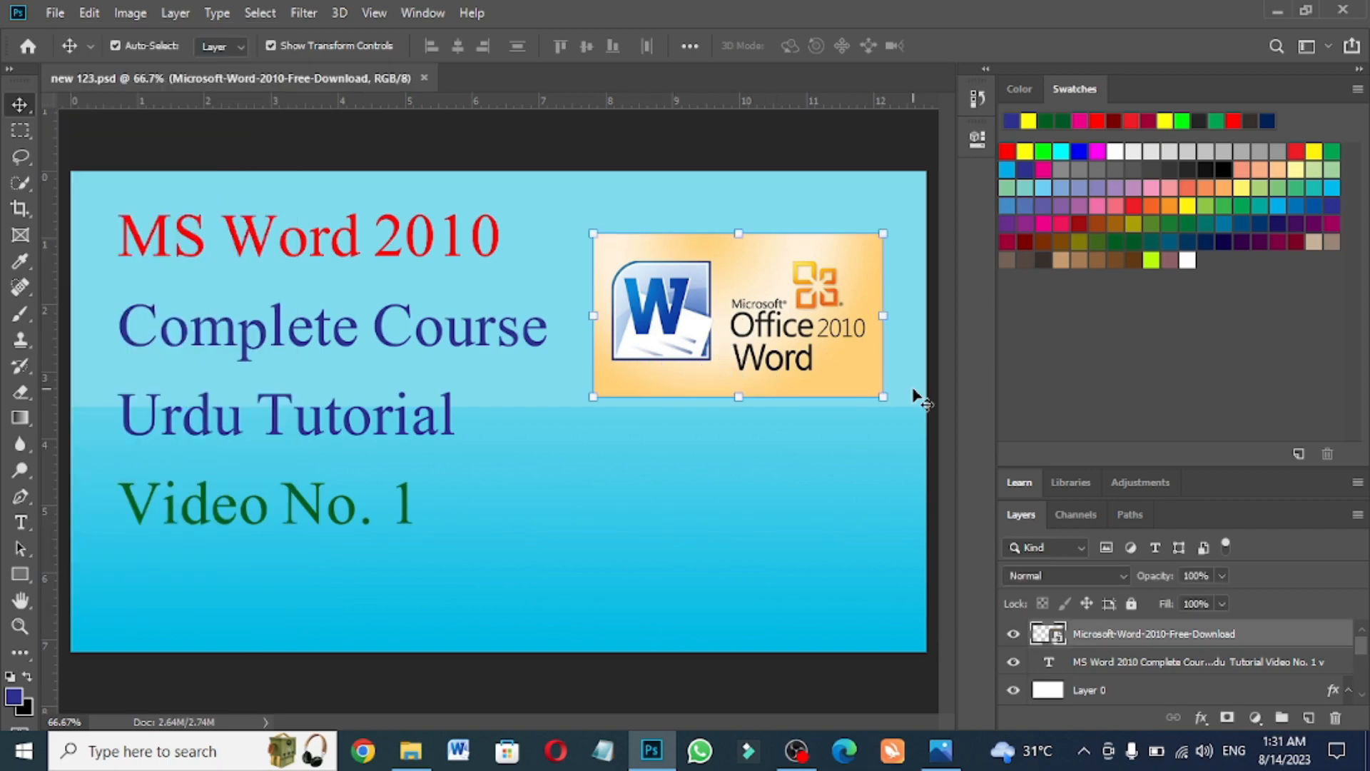
drag(884, 397, 928, 422)
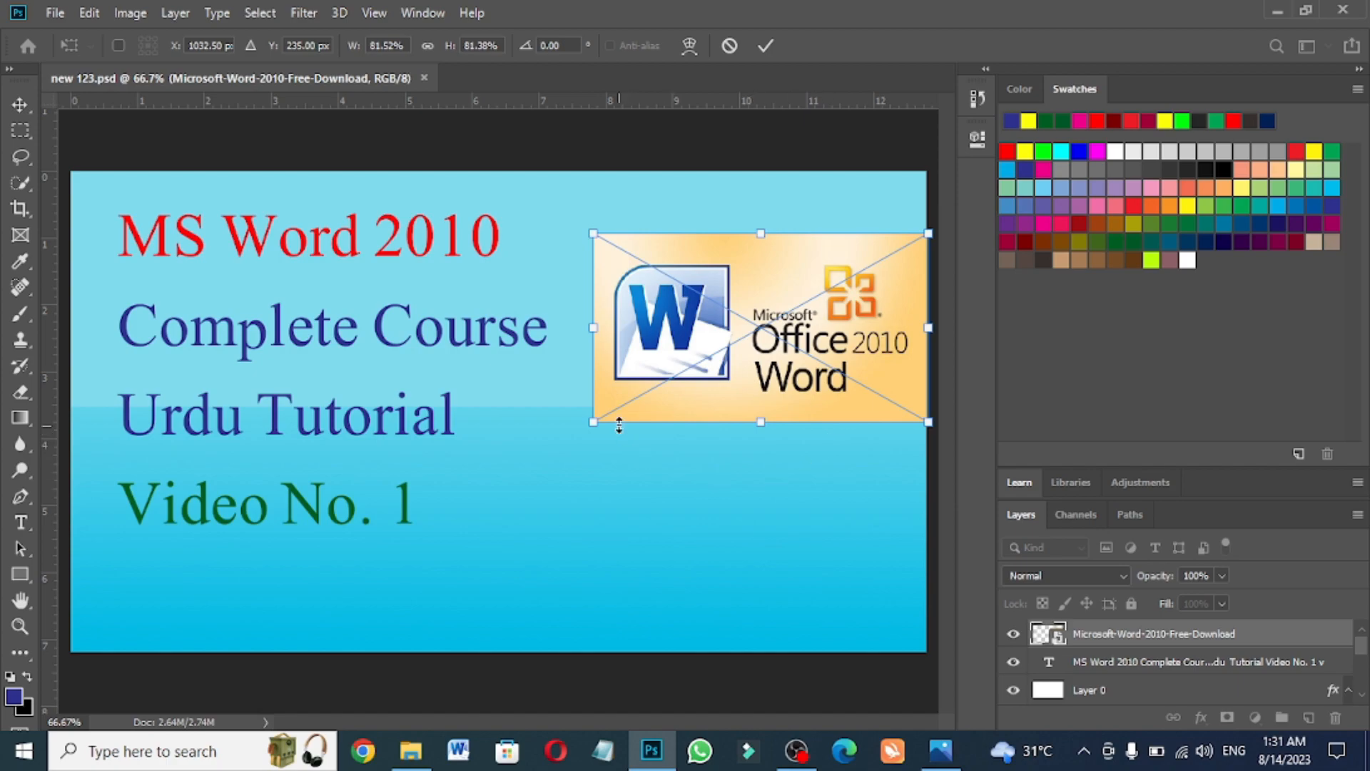
drag(790, 410, 774, 403)
key(Return)
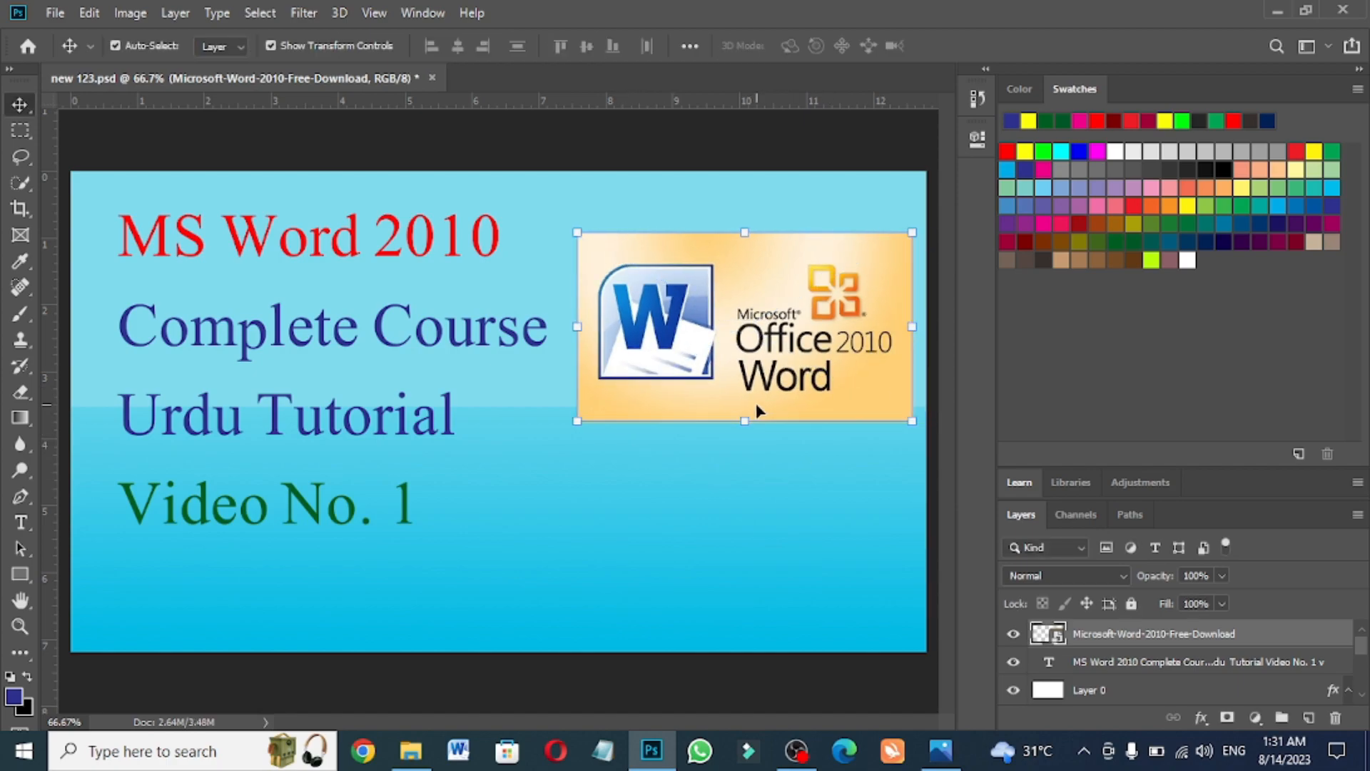
click(774, 702)
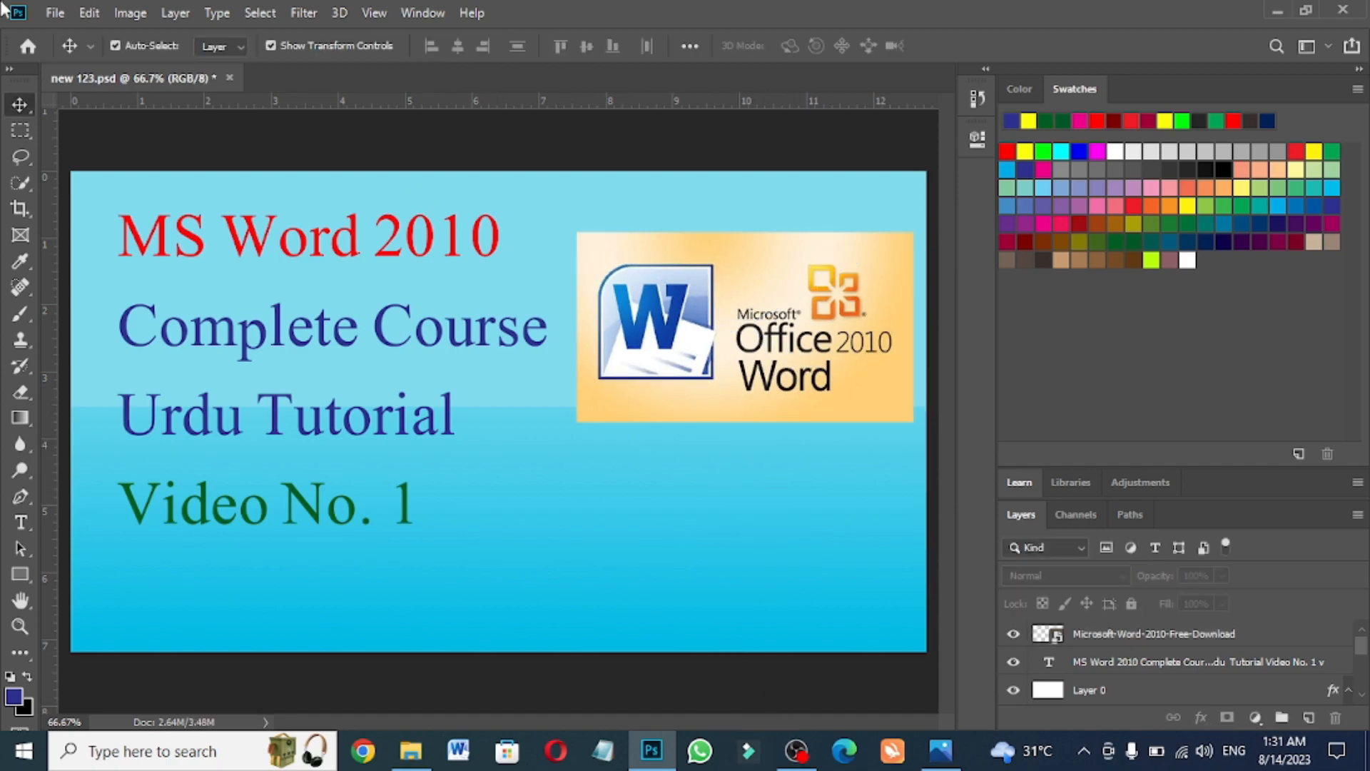
Save a copy of the thumbnail to New Volume (E:) as "new 123 JPEG" in JPEG format, with quality 12 (Maximum) and Baseline ("Standard")
click(55, 14)
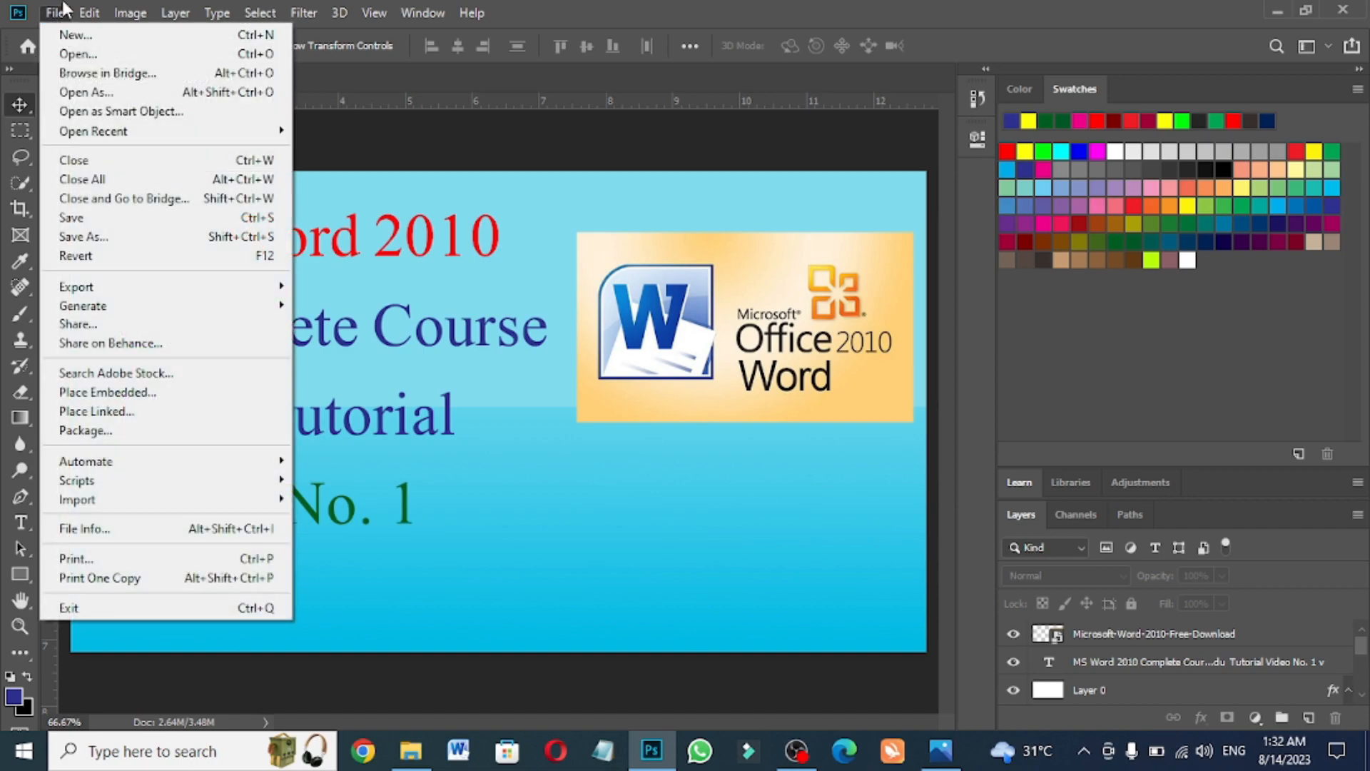
click(711, 685)
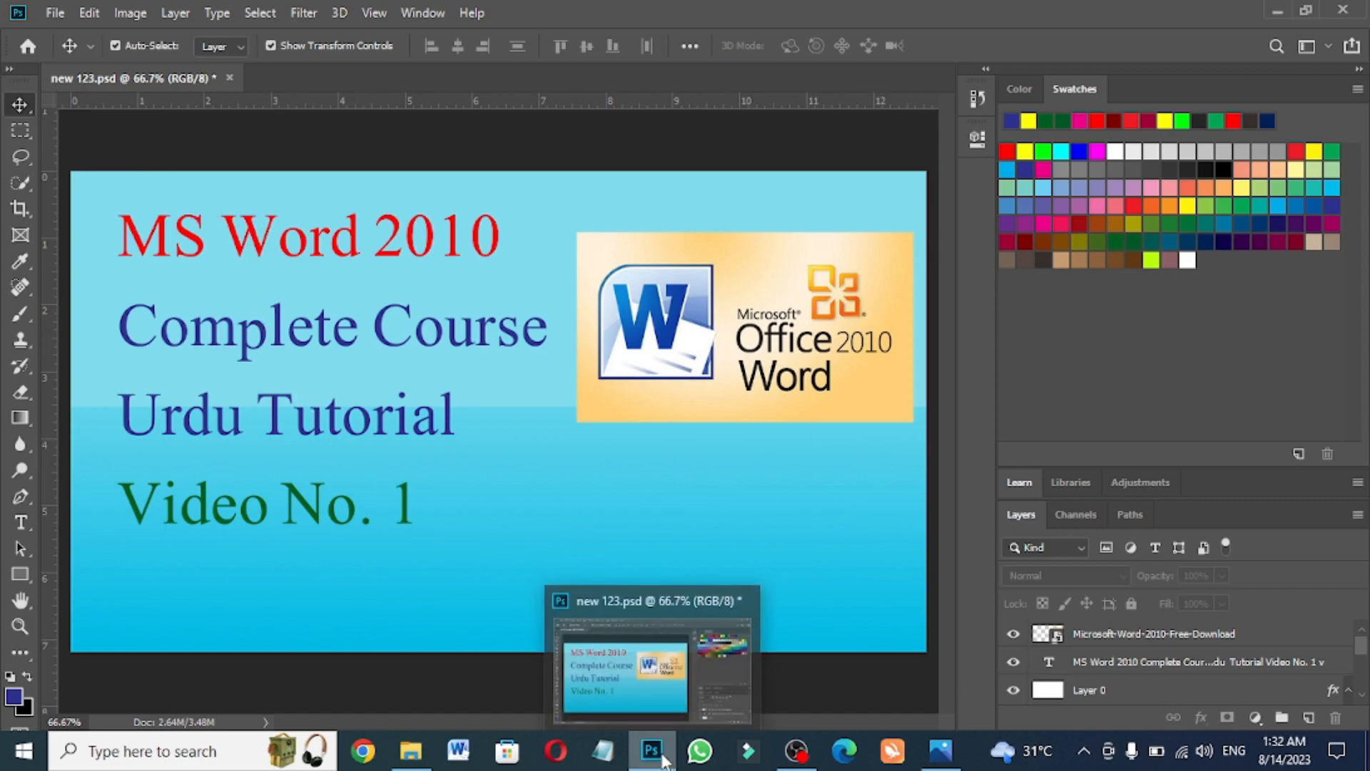
click(57, 15)
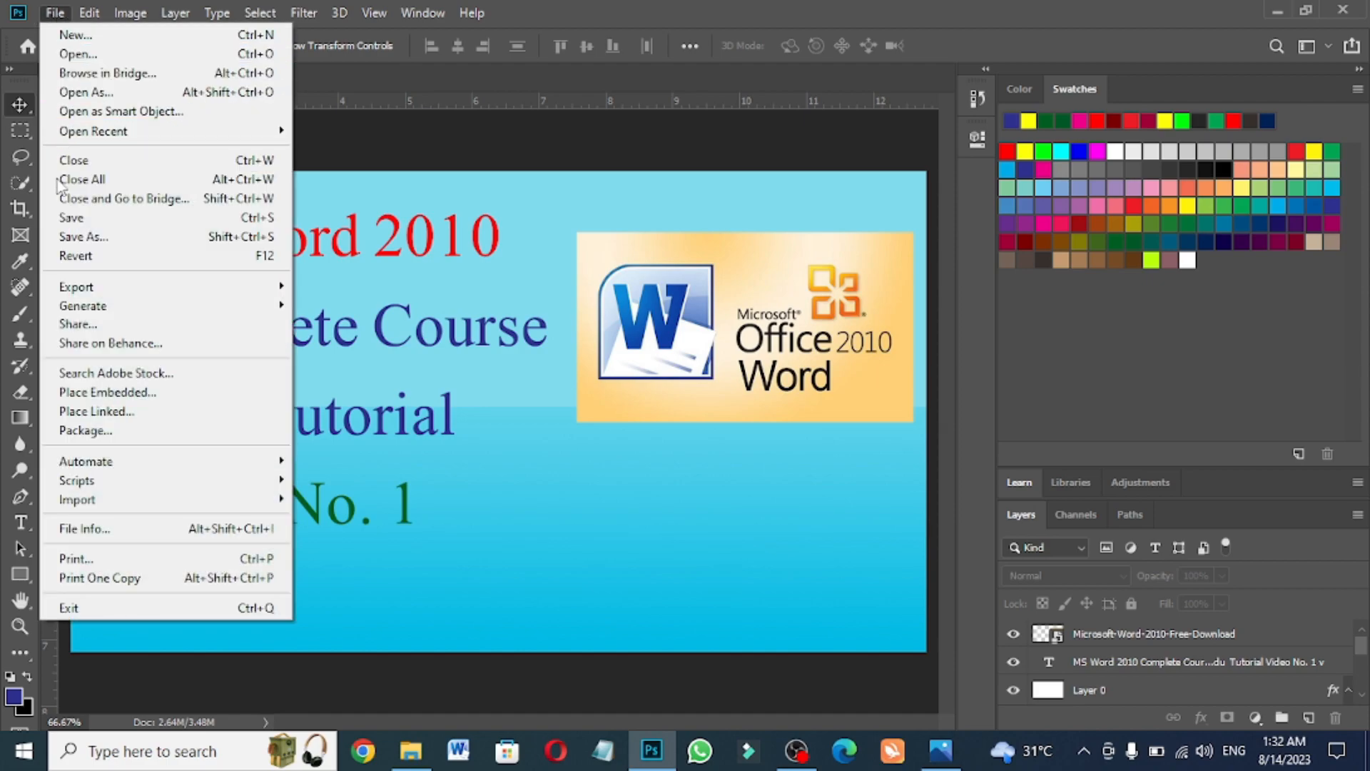
click(71, 236)
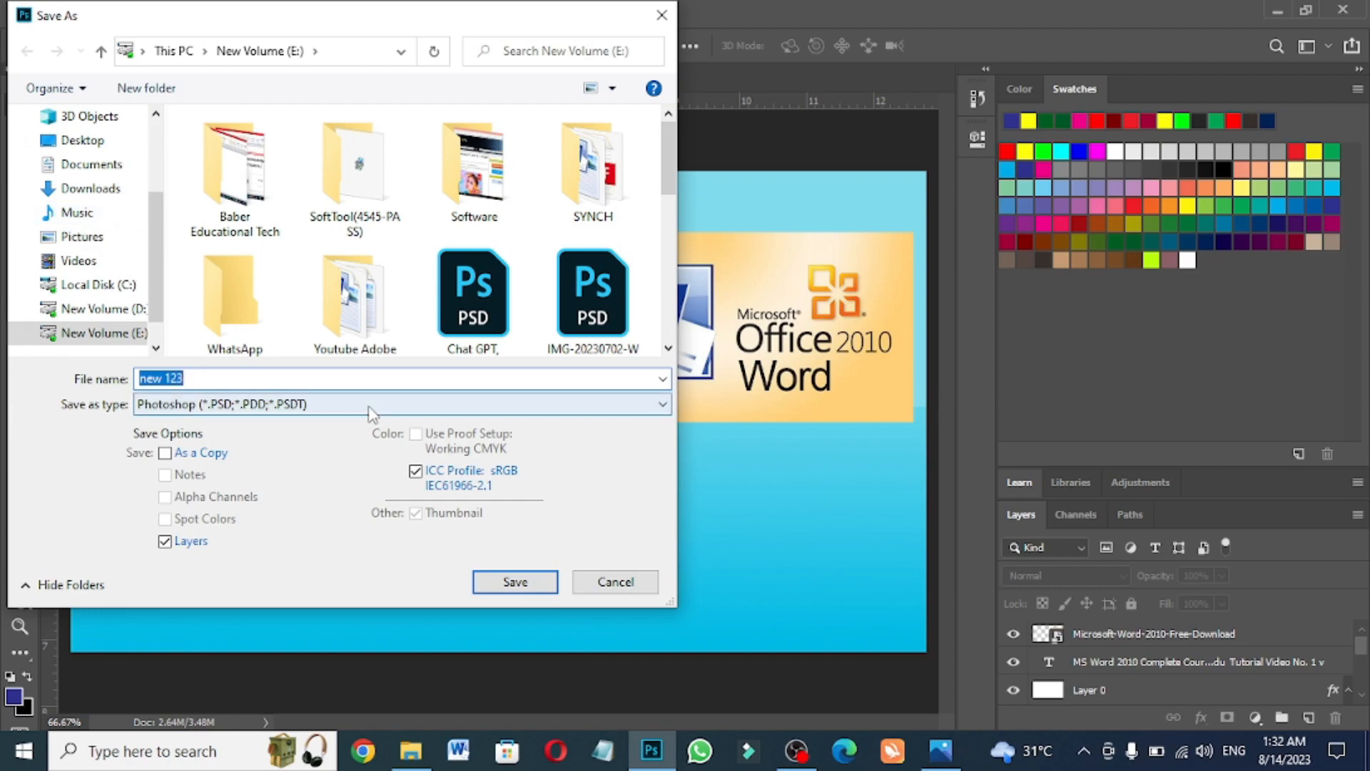
click(239, 377)
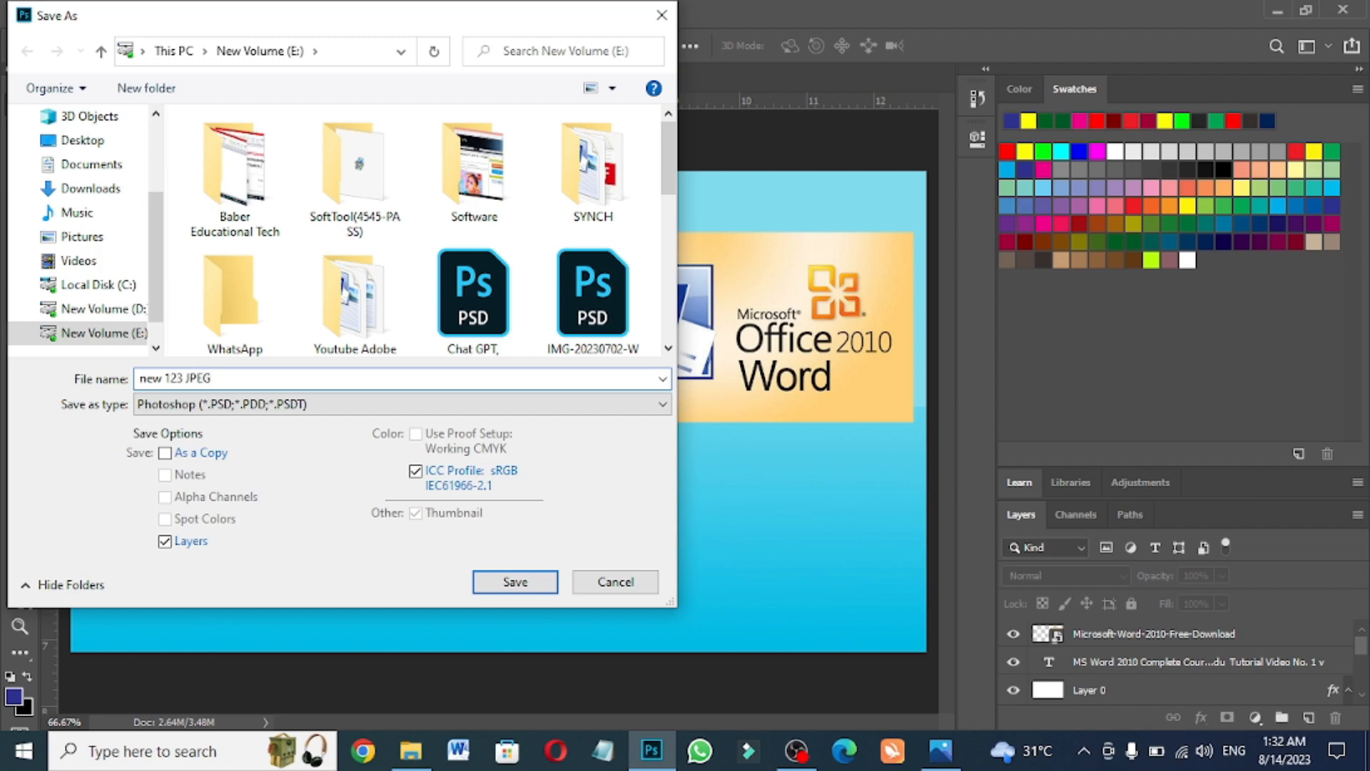
click(501, 405)
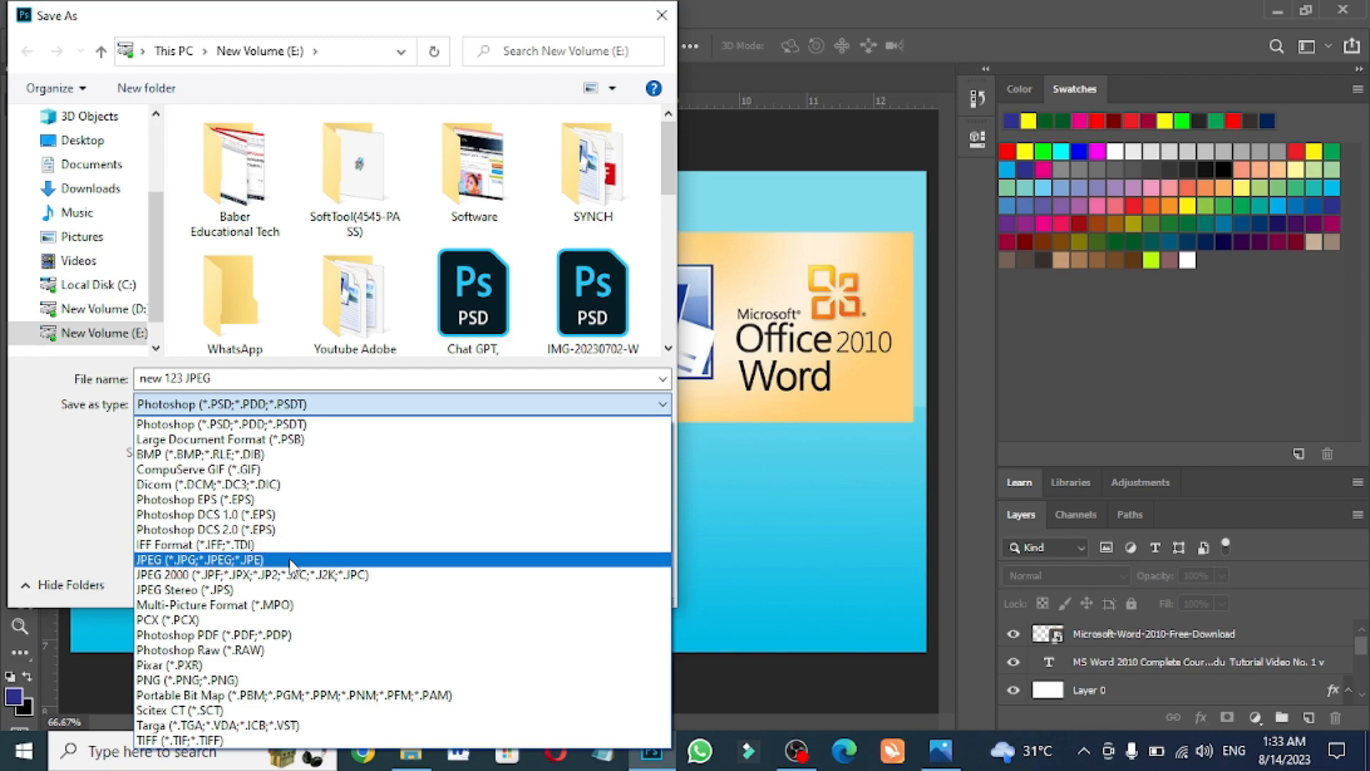
click(160, 562)
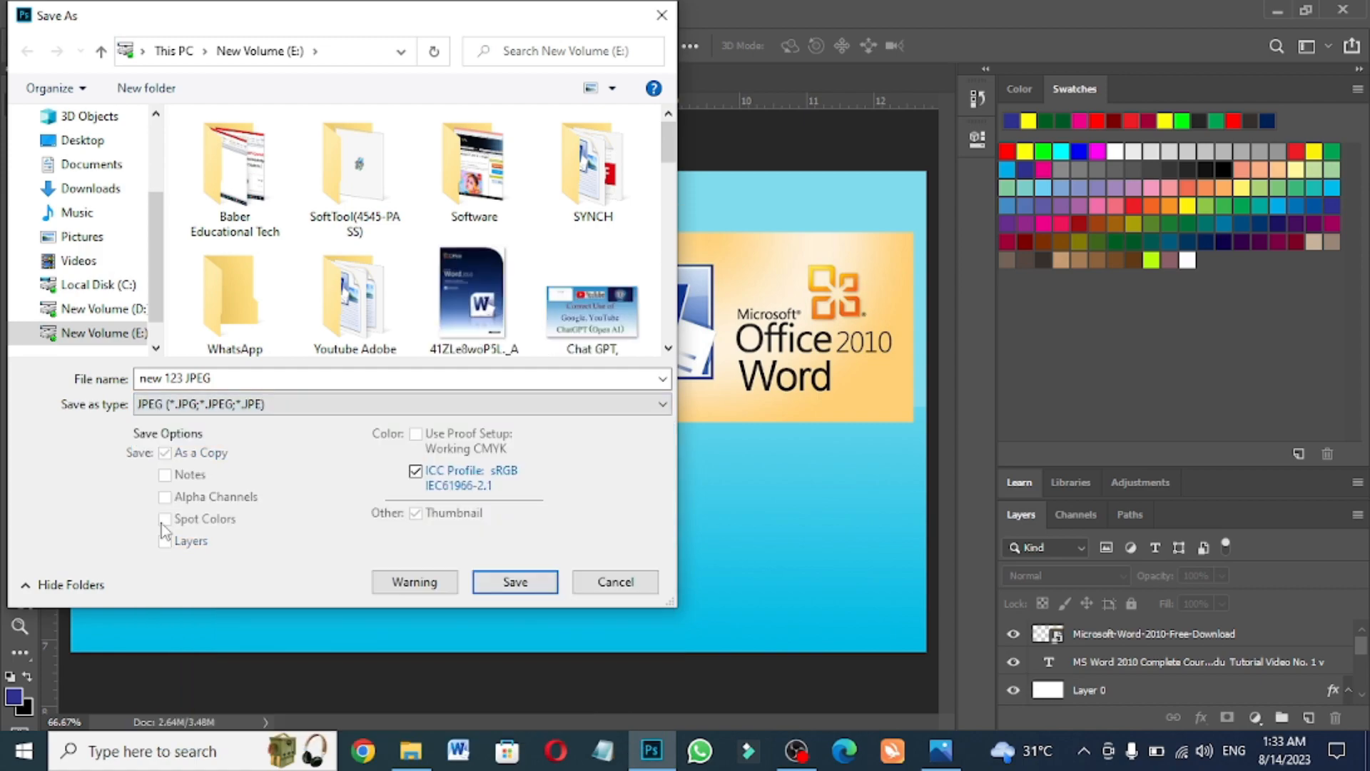
click(525, 590)
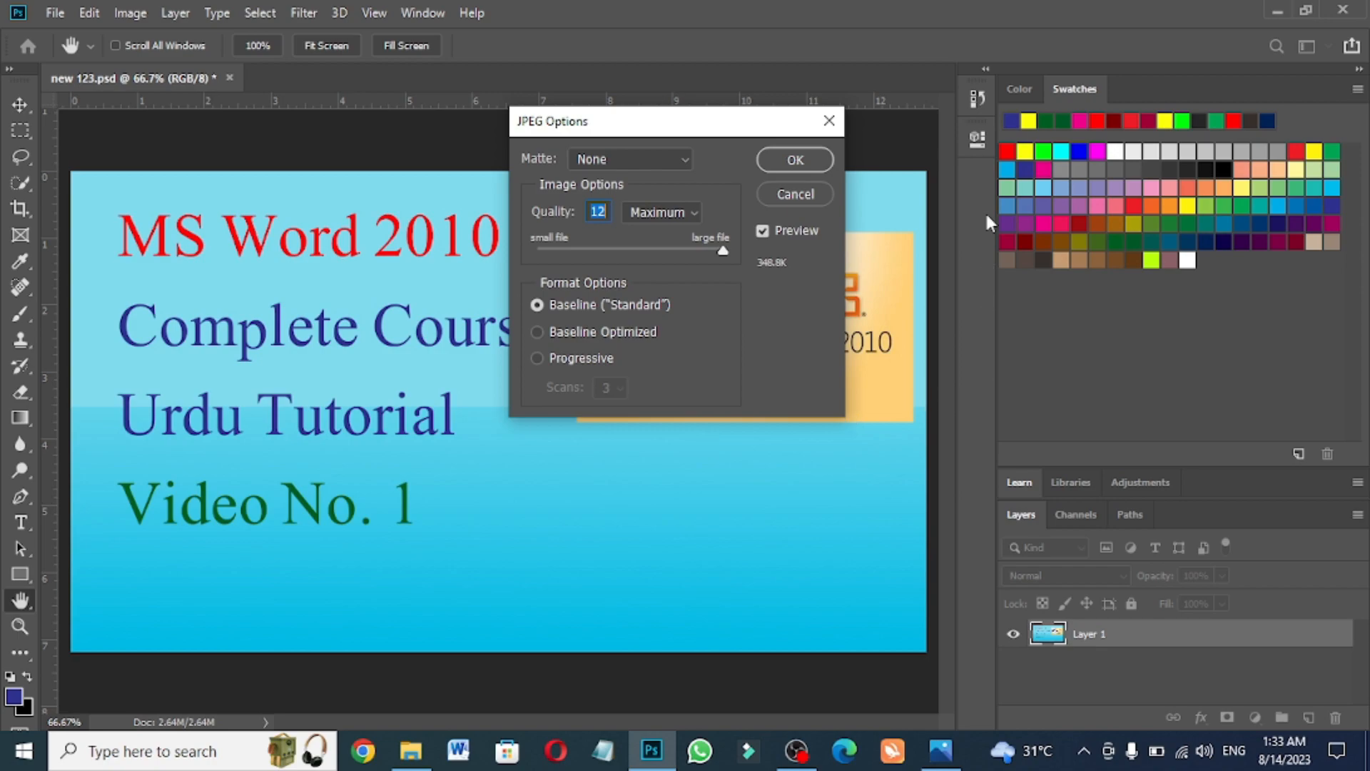
click(791, 160)
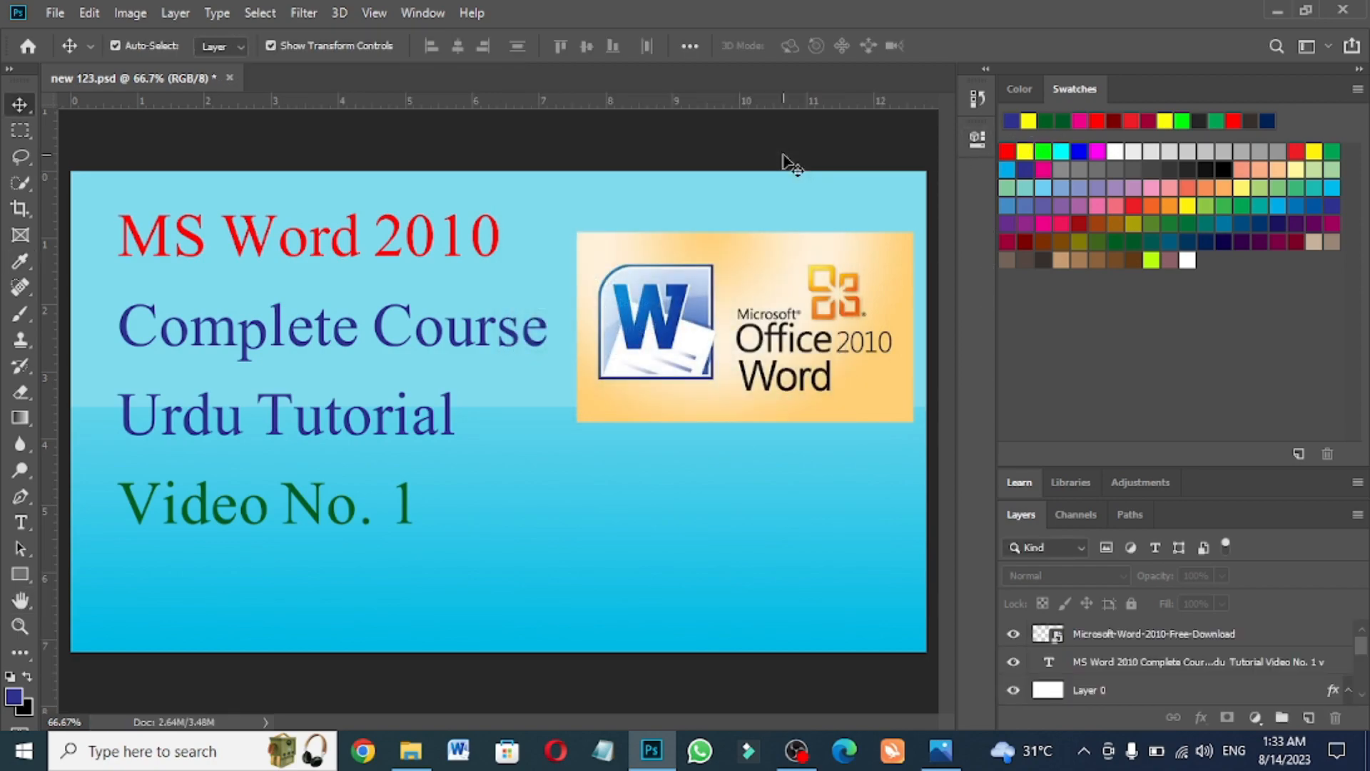
Close Photoshop, saving the changes to new 123.psd, and open the "new 123 JPEG" image from New Volume (E:) in File Explorer
click(1350, 7)
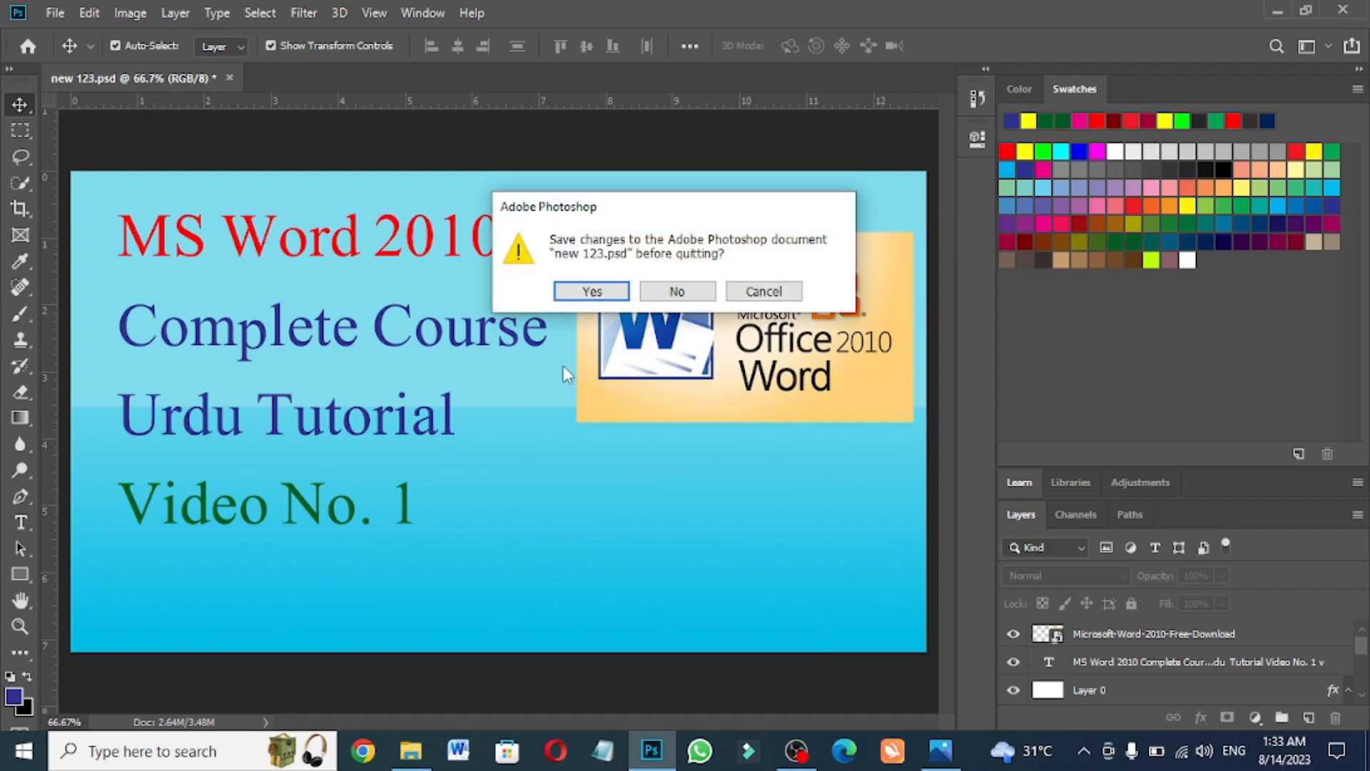
click(582, 293)
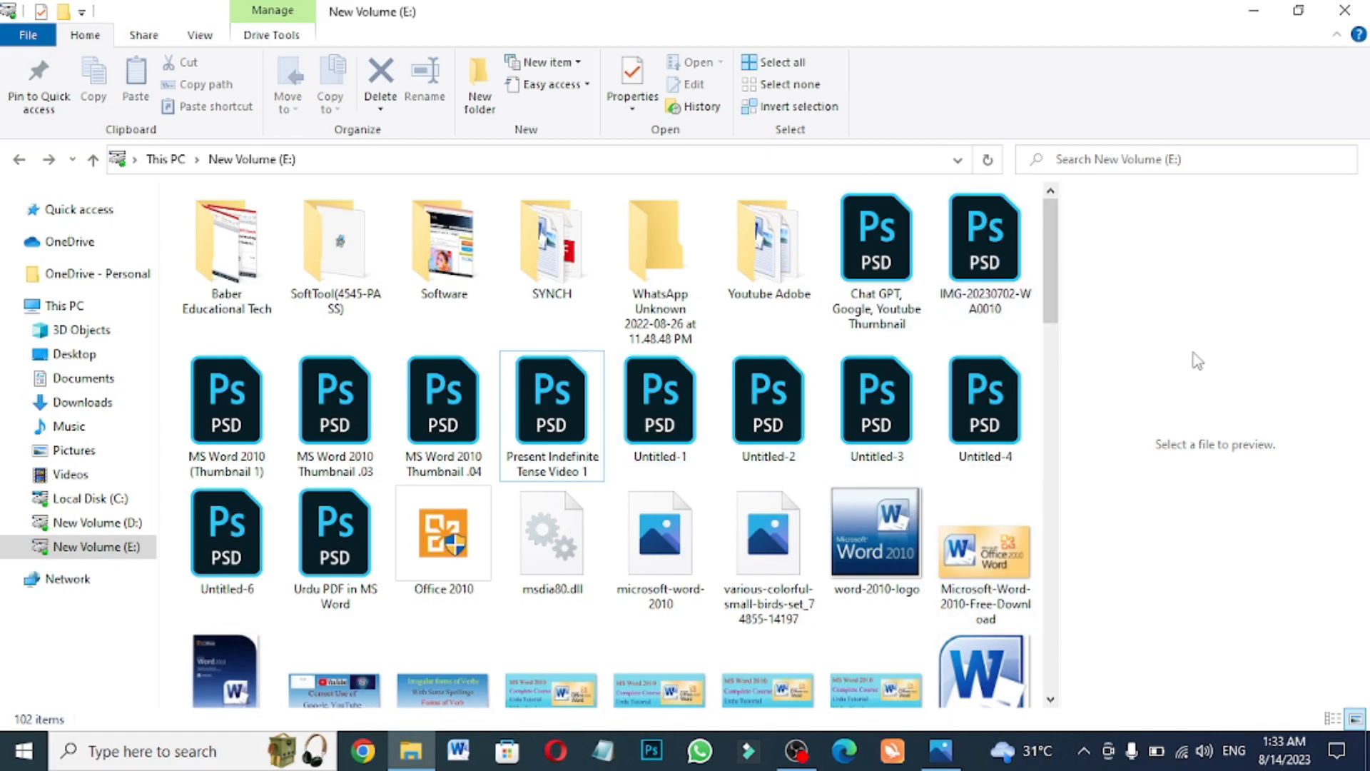
drag(1051, 307, 1081, 365)
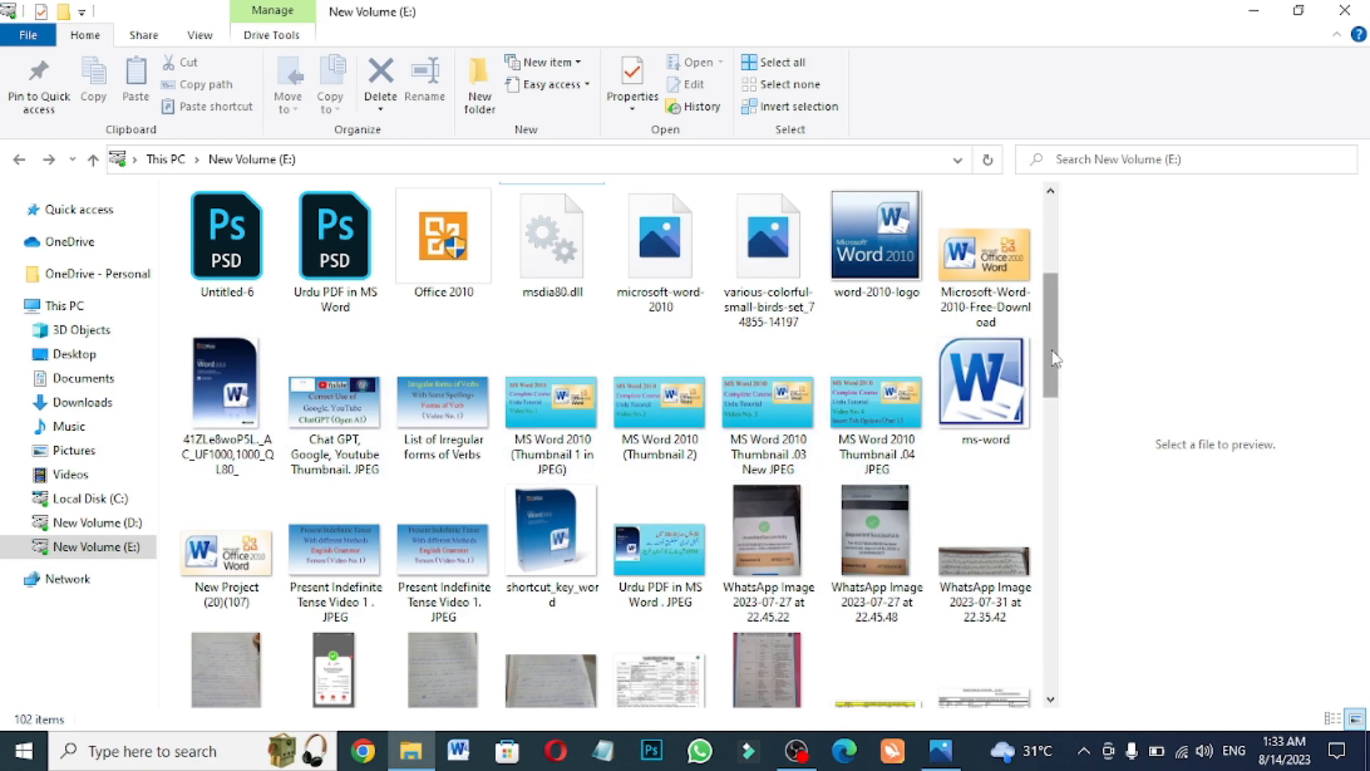
drag(1056, 359, 1066, 670)
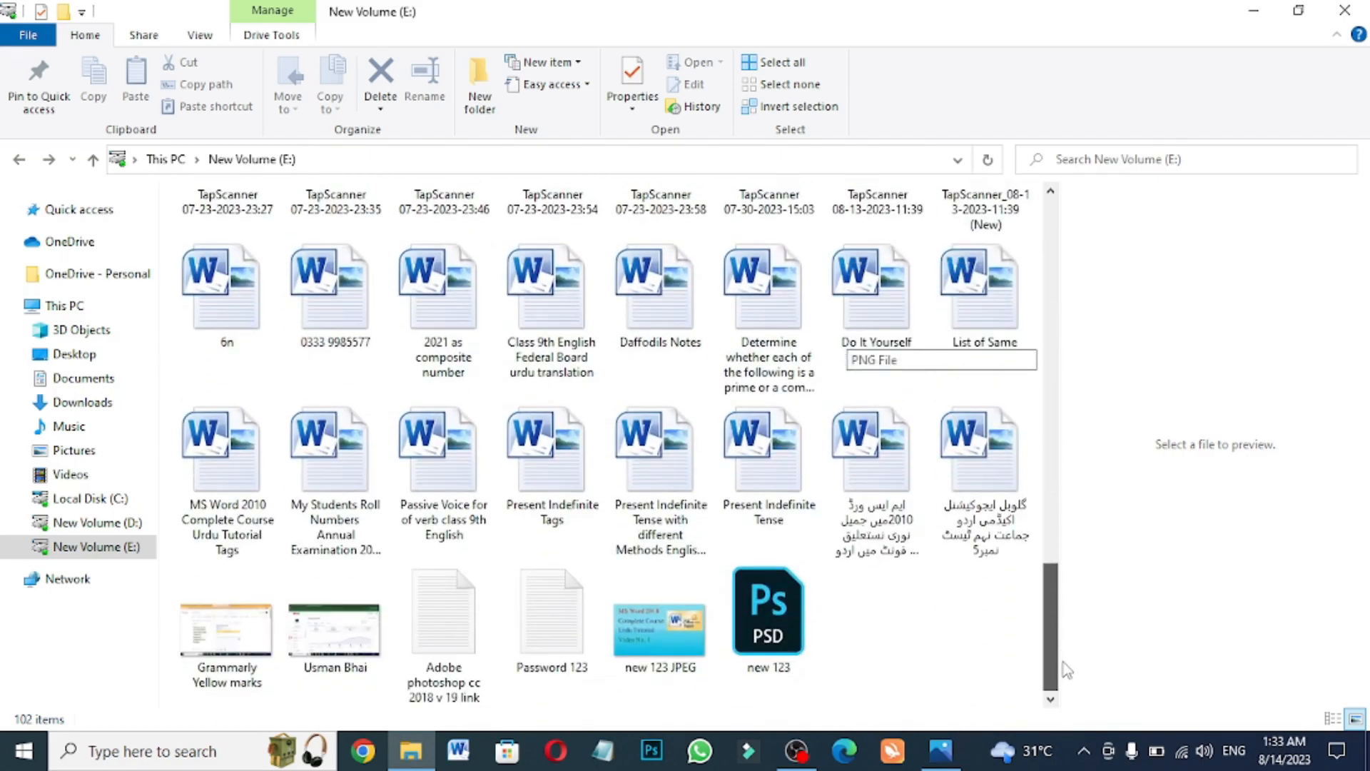
double_click(671, 658)
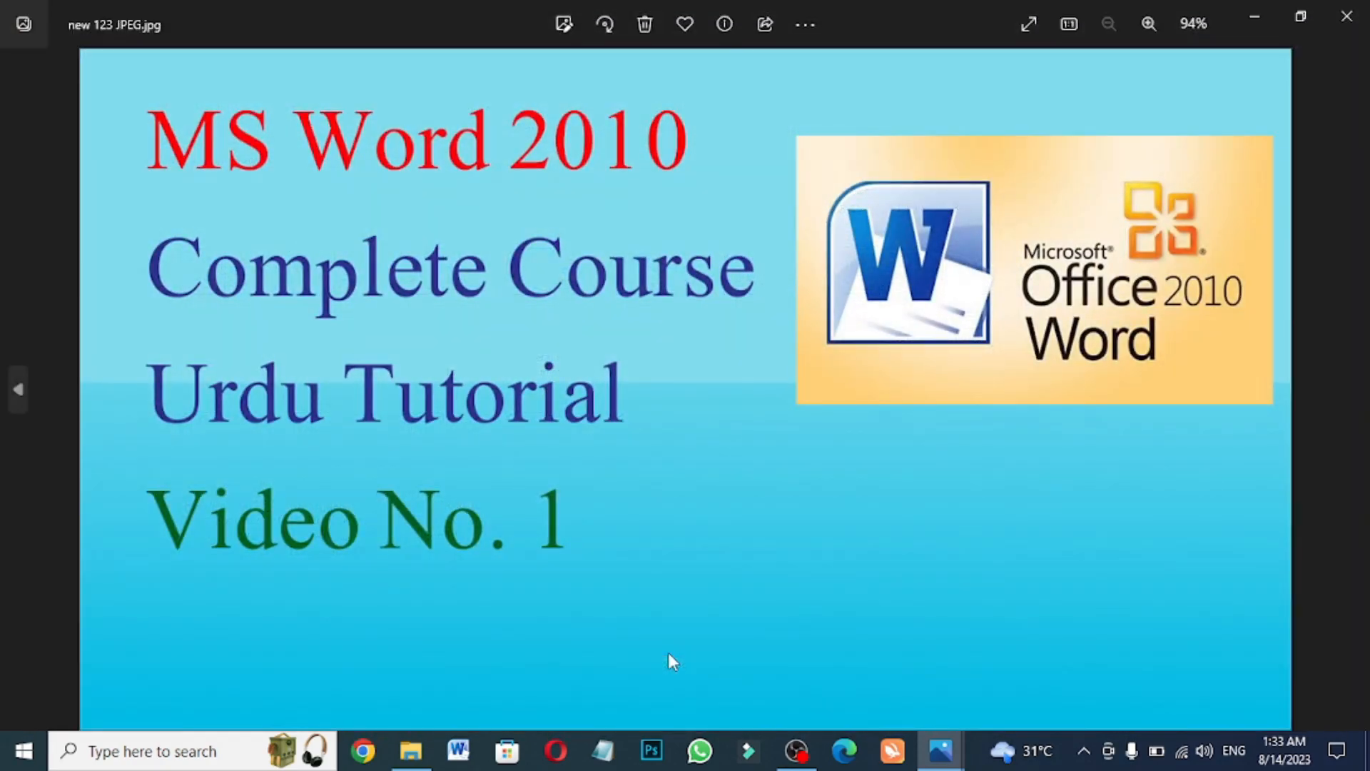